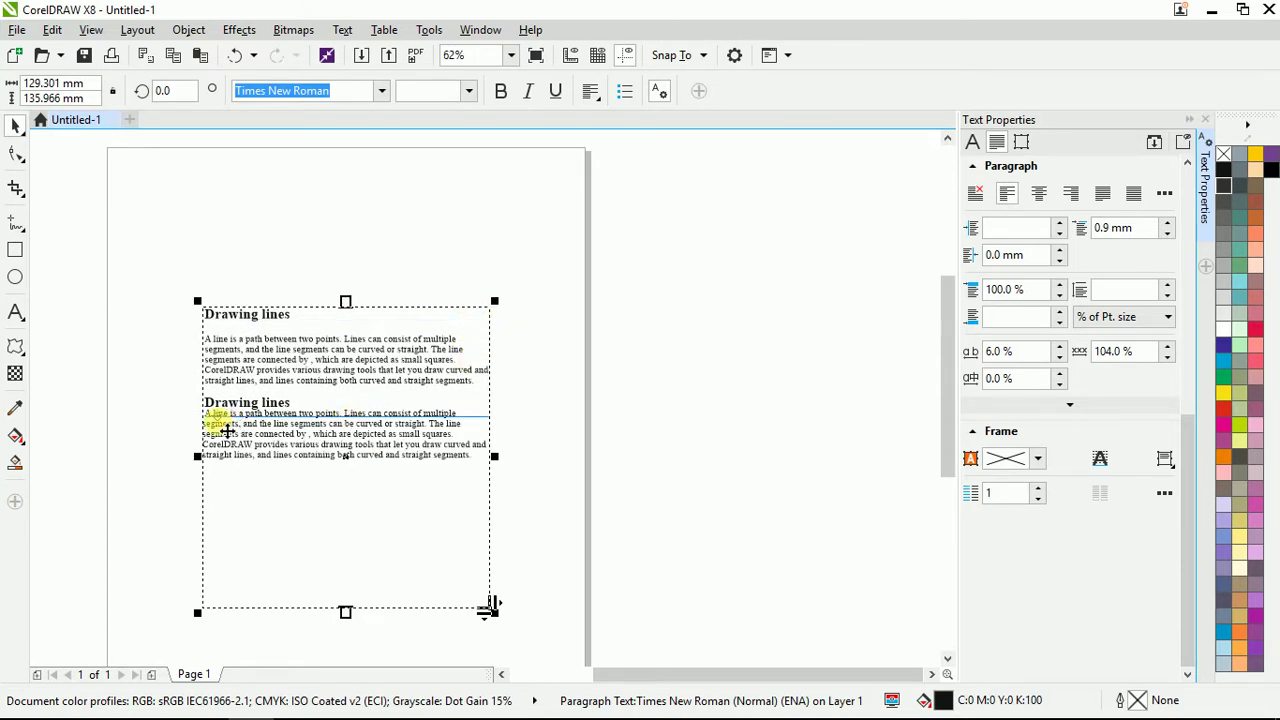
# - Reopen the Text Properties for the "Drawing lines" text frame and view its character and paragraph settings
pyautogui.scroll(2, 167, 383)
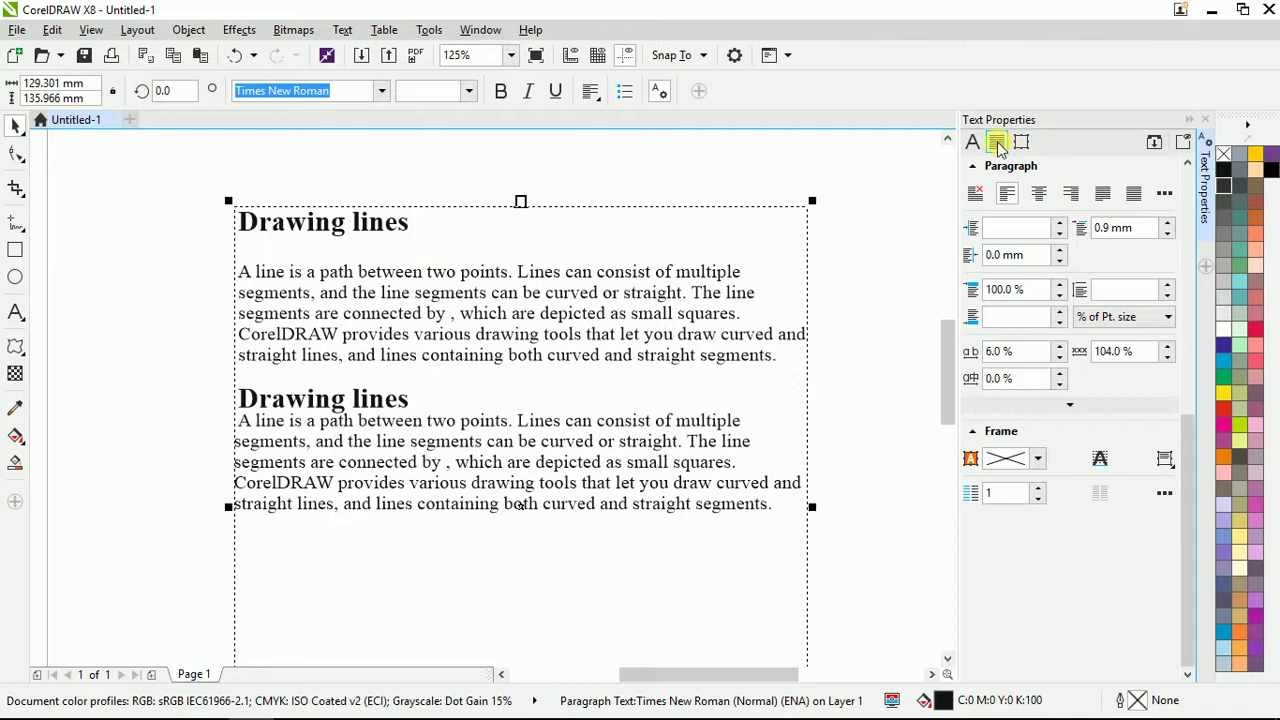
pyautogui.click(500, 166)
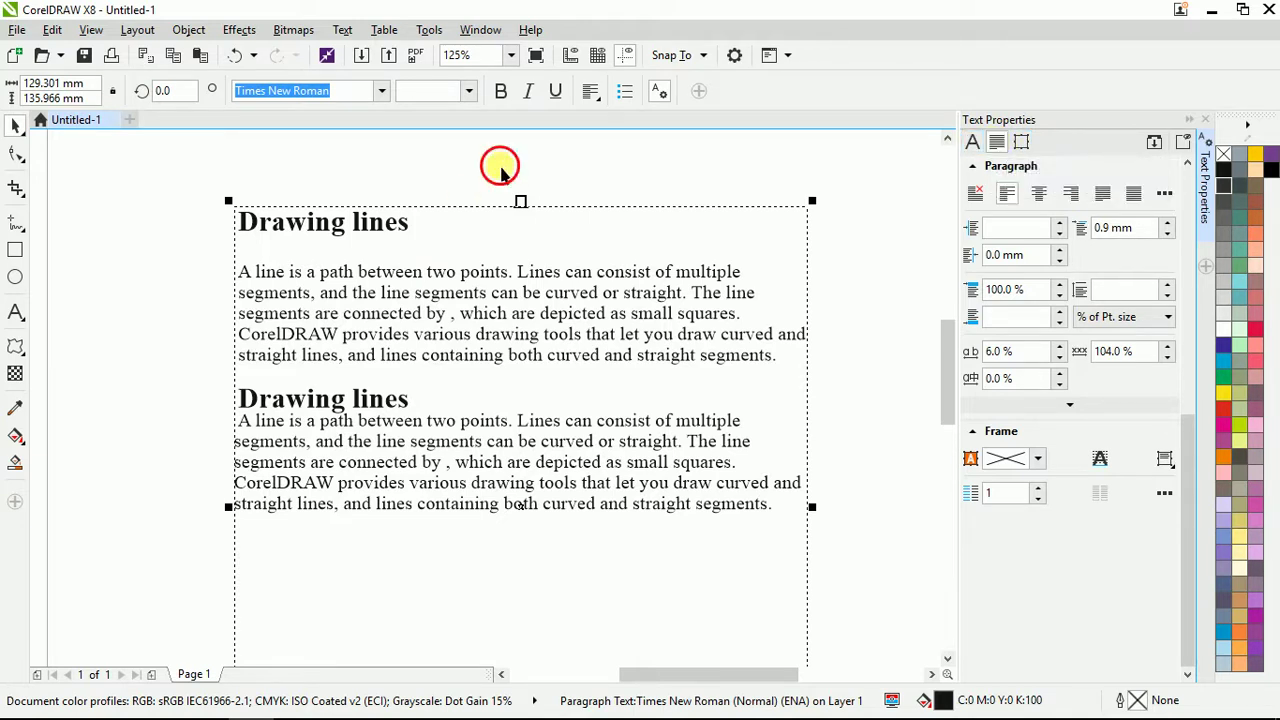
pyautogui.click(330, 262)
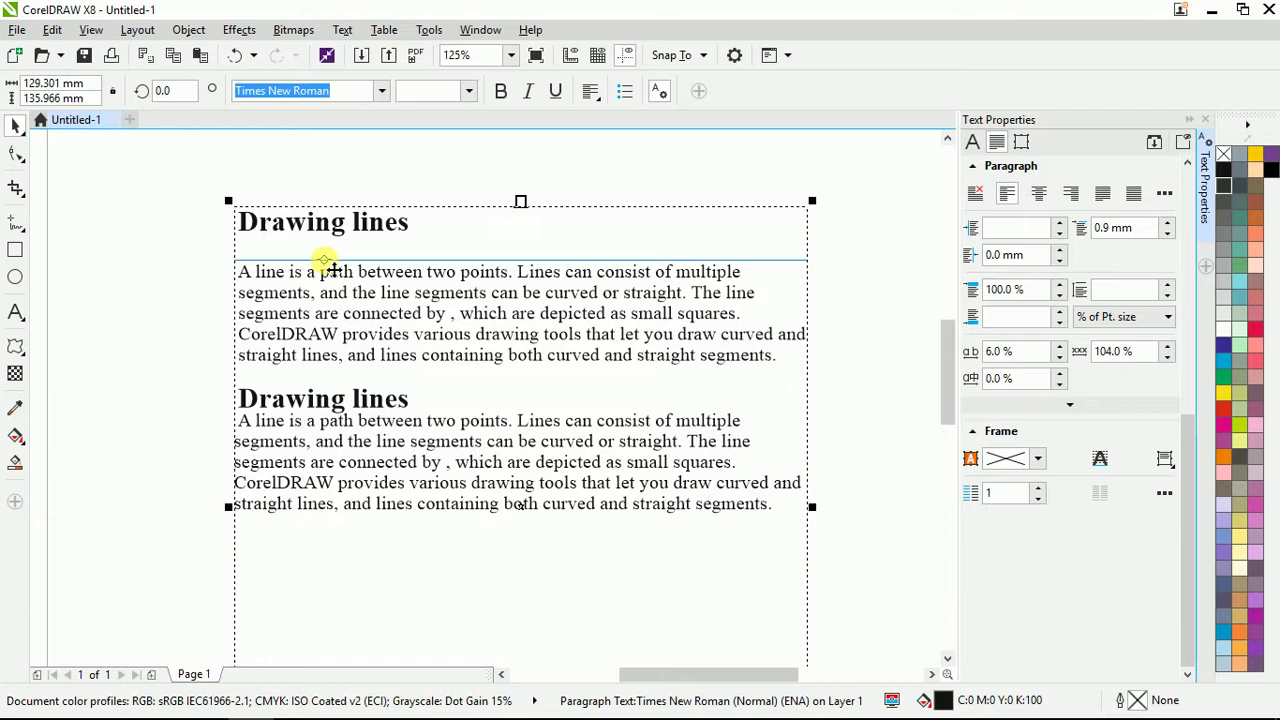
pyautogui.hotkey('ctrl', 't')
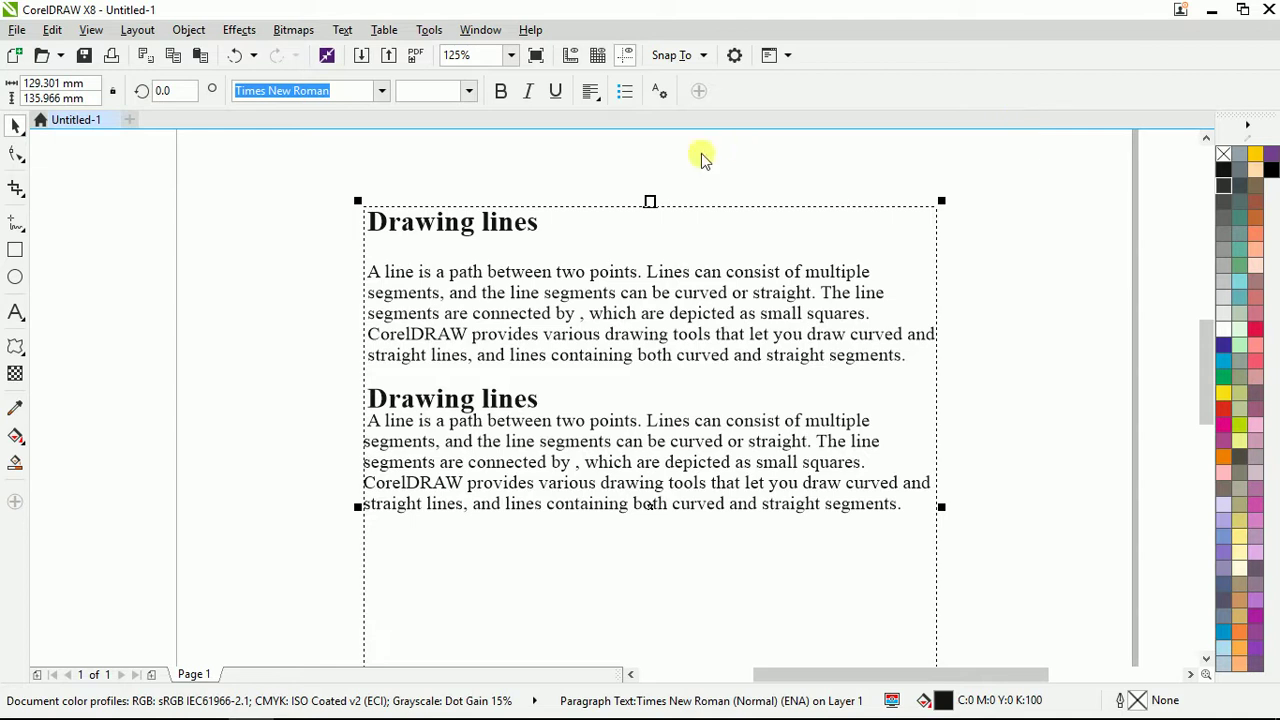
pyautogui.hotkey('ctrl', 't')
pyautogui.click(493, 224)
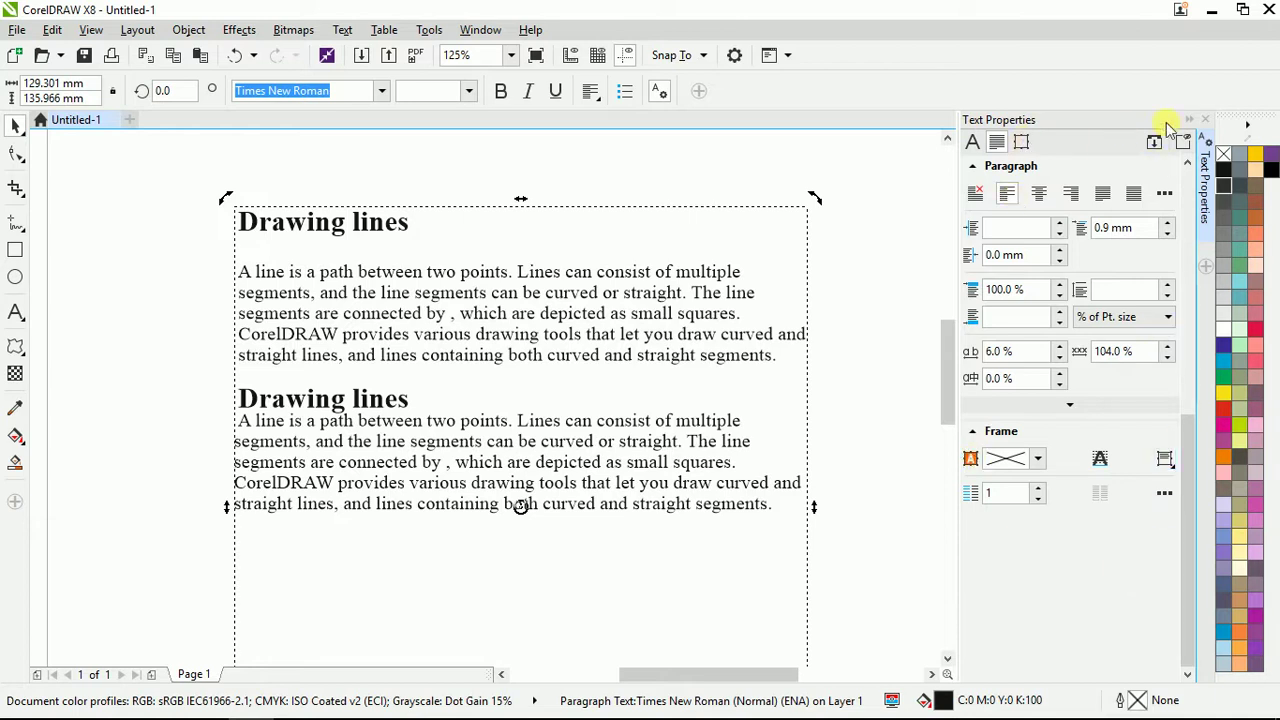
pyautogui.click(972, 143)
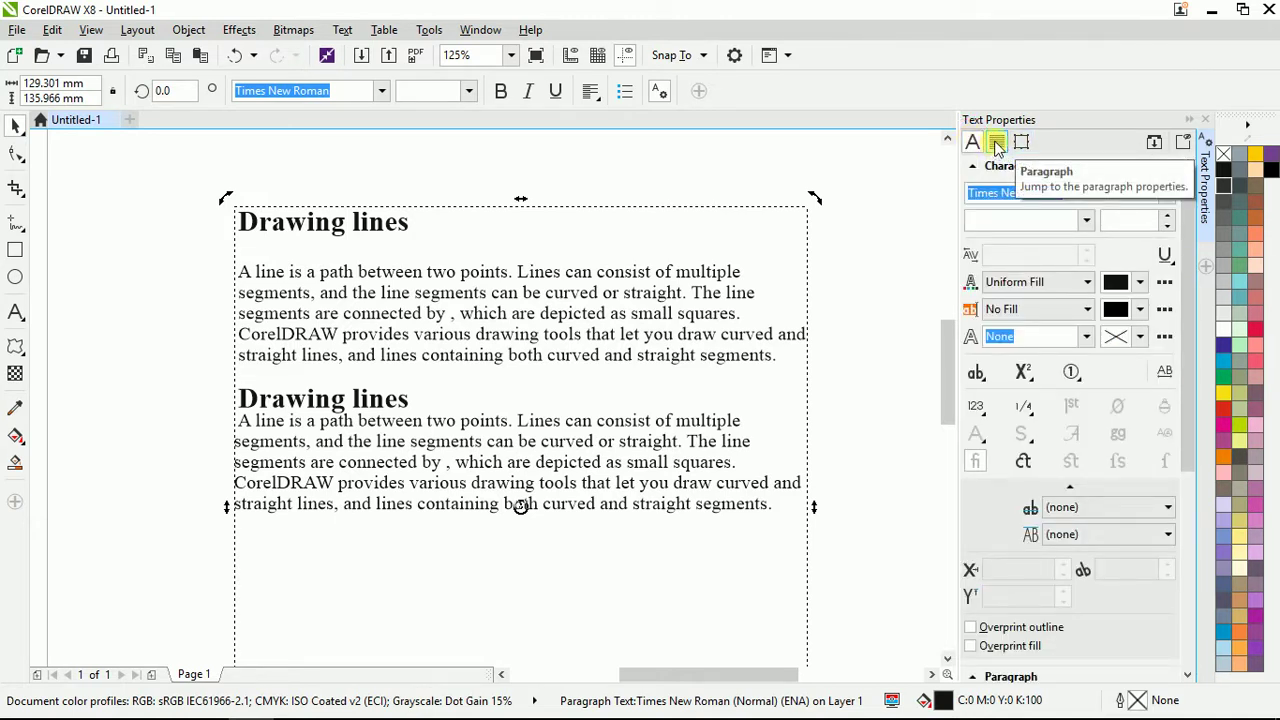
pyautogui.click(997, 145)
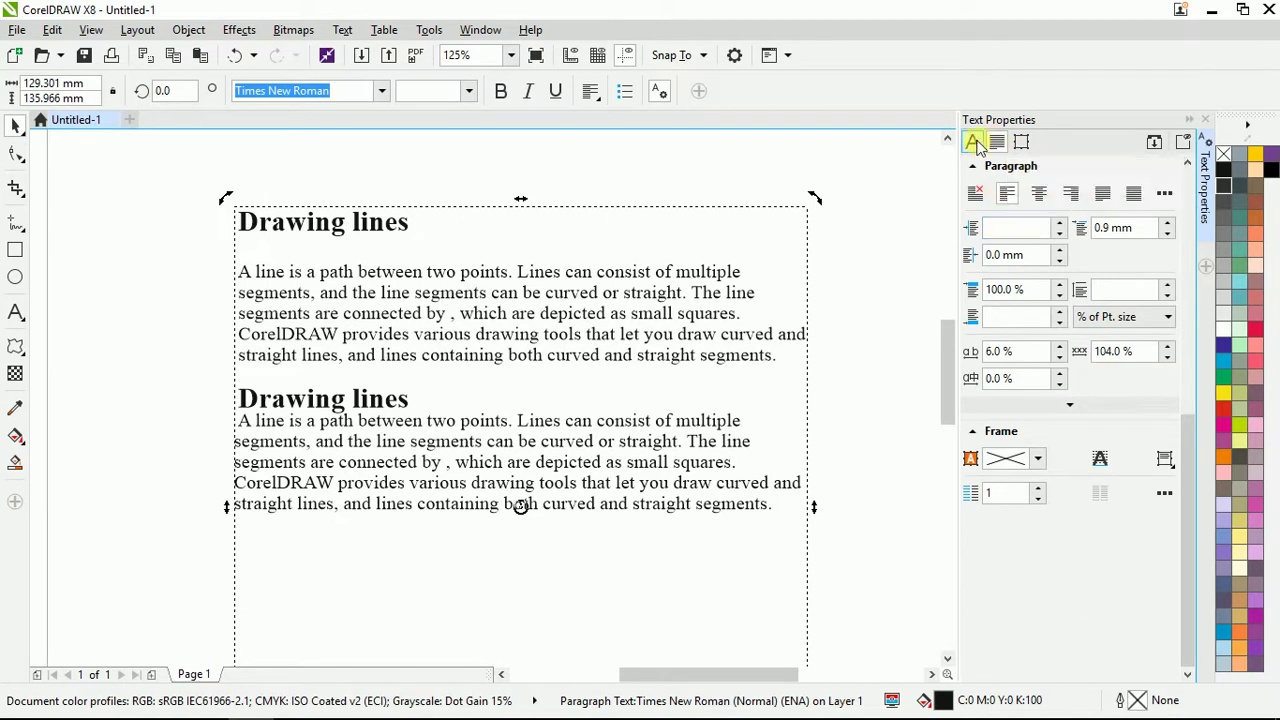
pyautogui.click(972, 145)
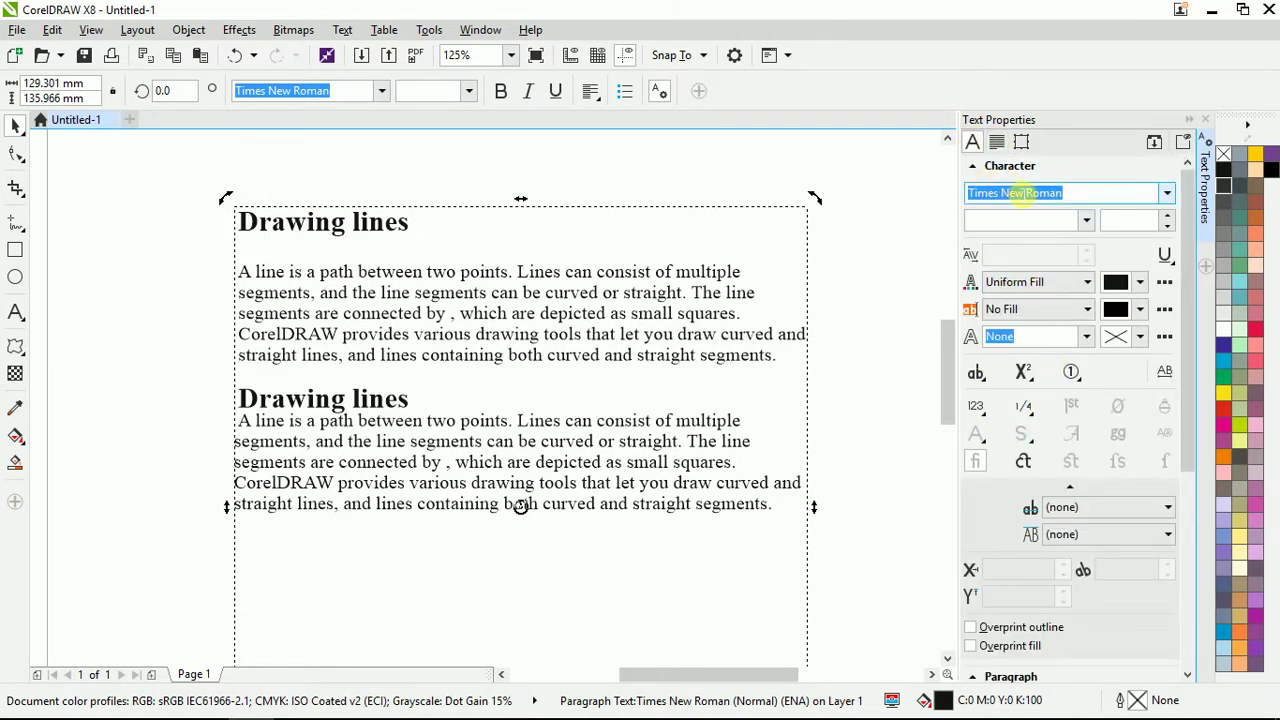
pyautogui.click(998, 143)
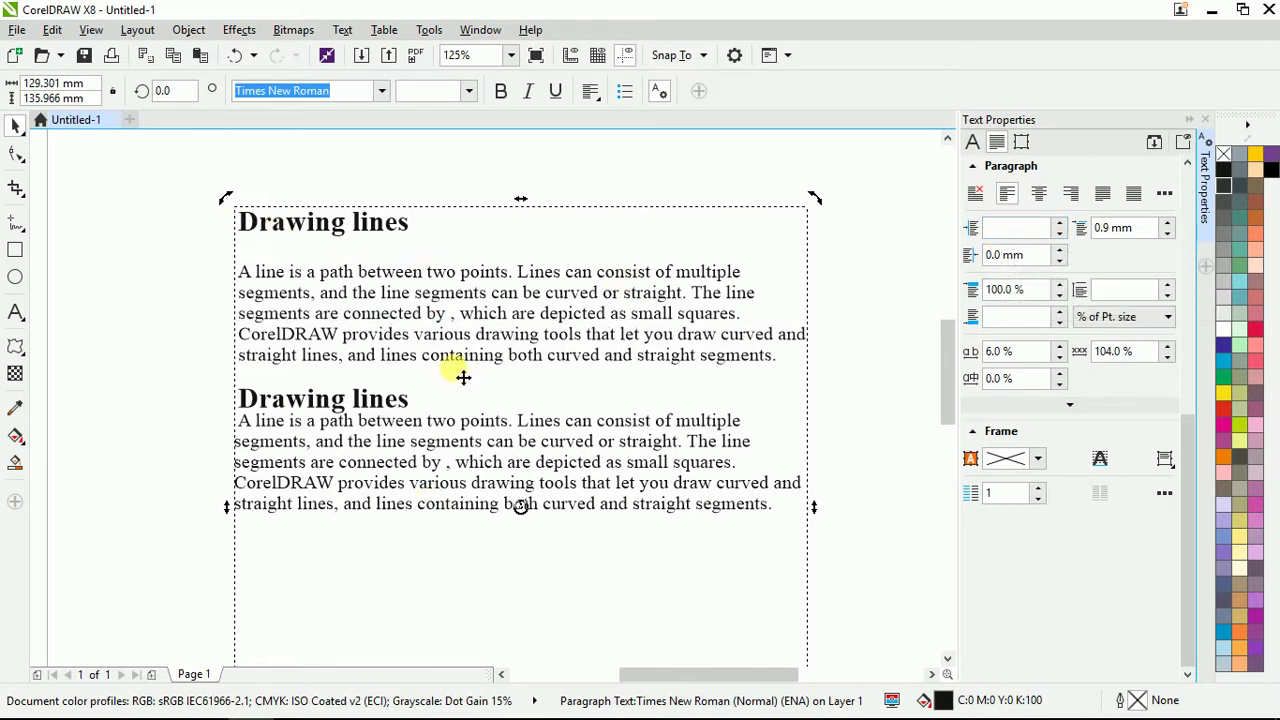
# - Try no alignment, left, center and right alignment on the whole "Drawing lines" text frame
pyautogui.click(974, 193)
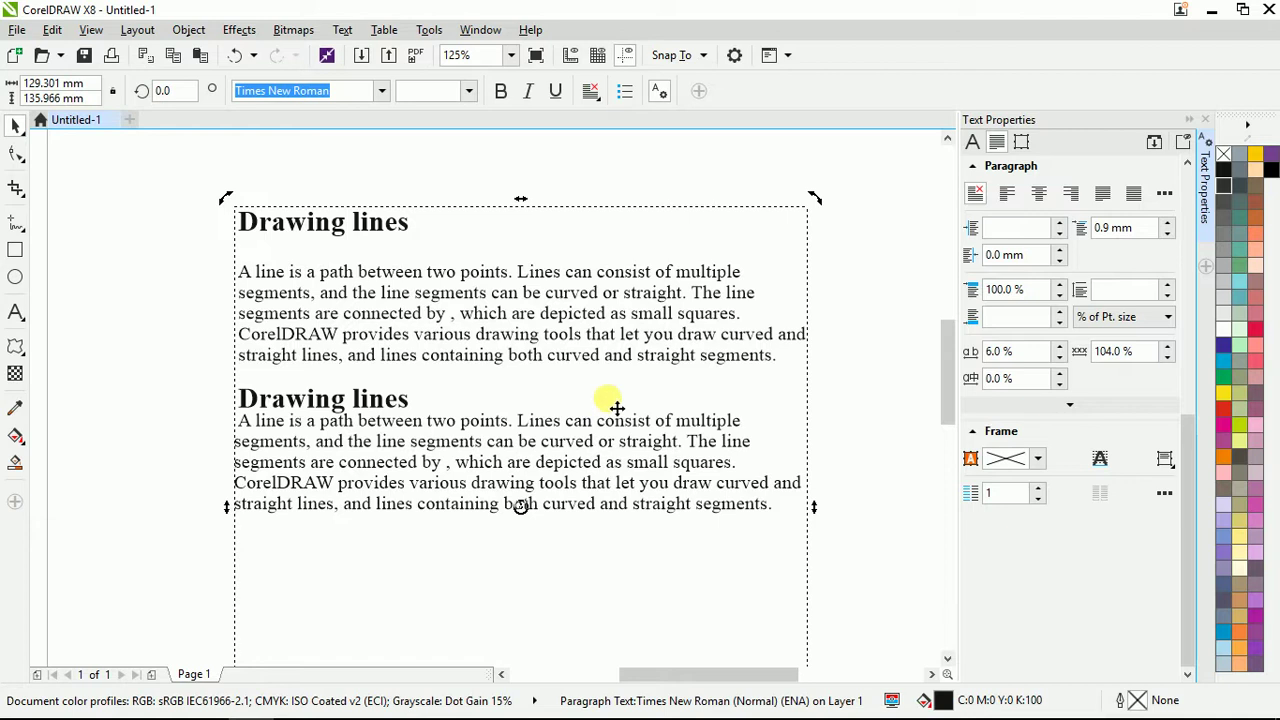
pyautogui.click(1008, 196)
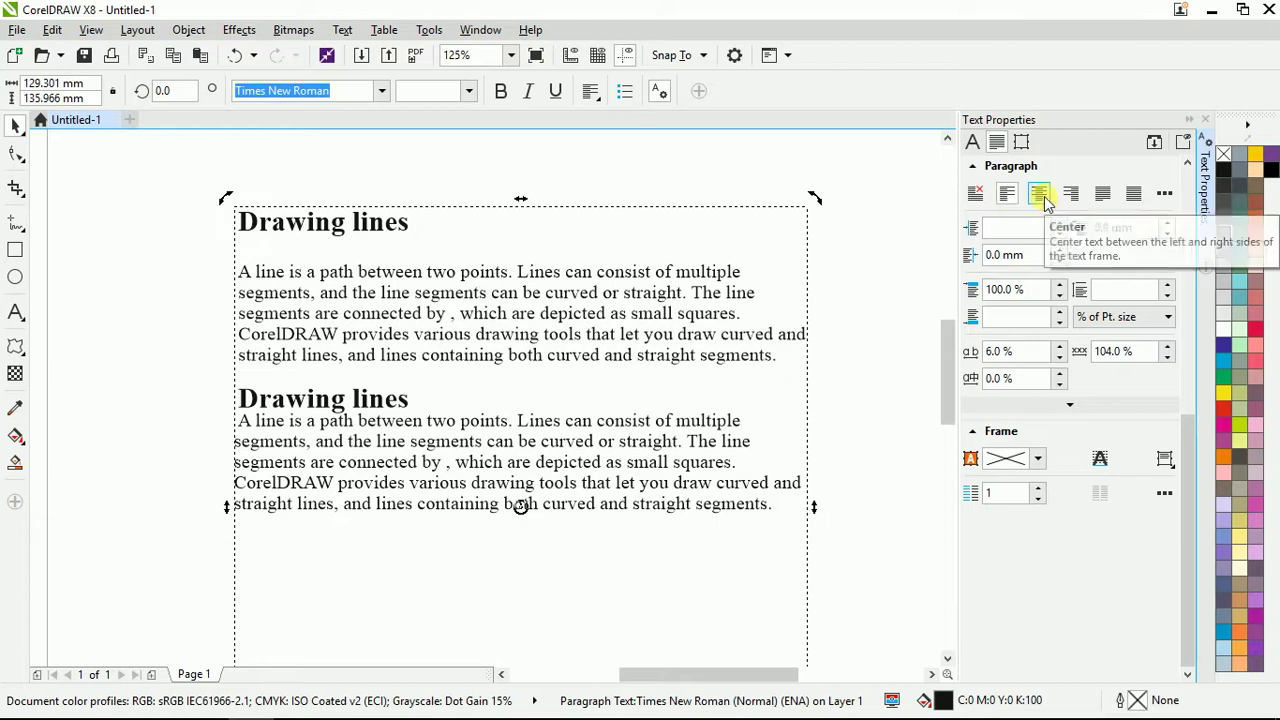
pyautogui.click(1044, 196)
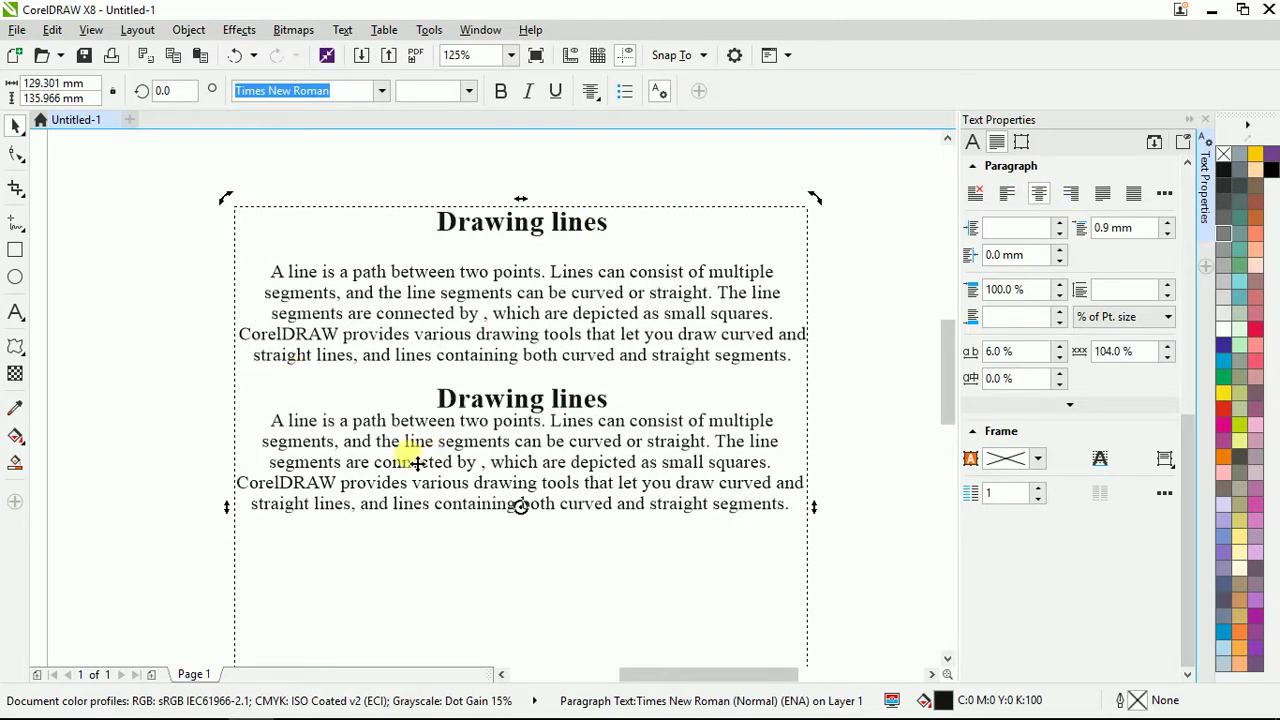
pyautogui.click(1071, 195)
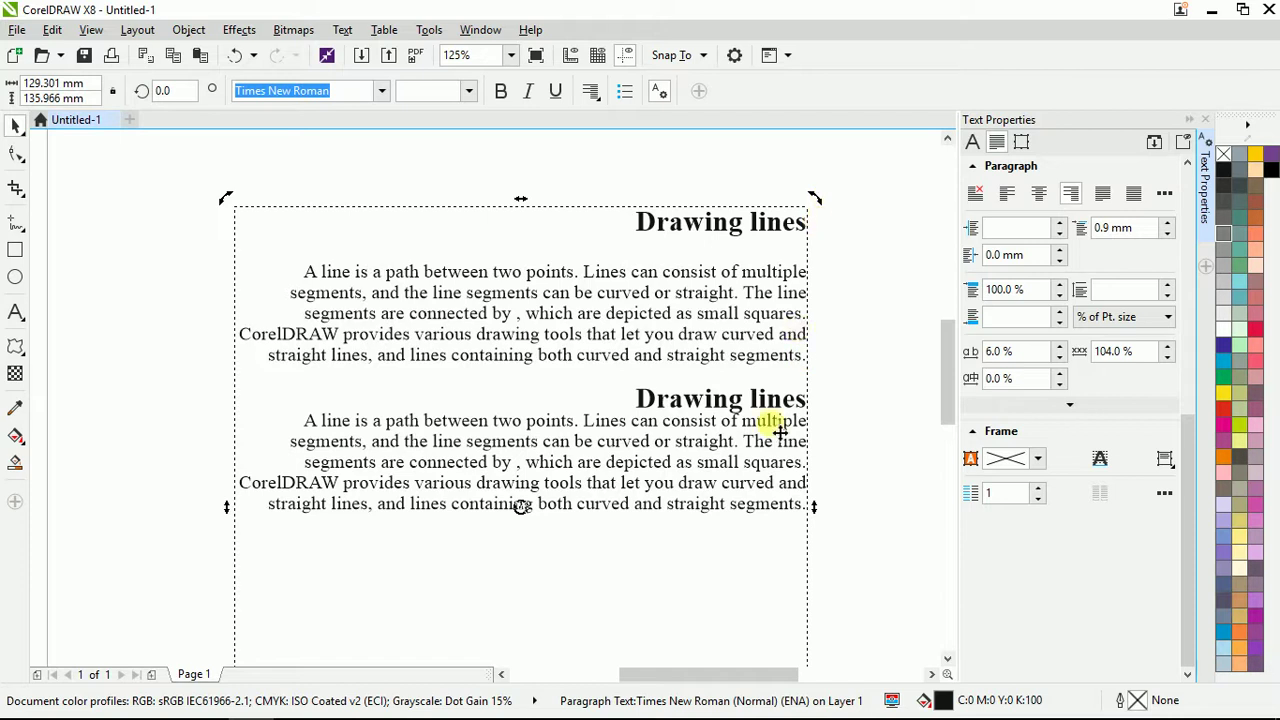
# - Compare full and force justification on the text frame, finishing with full justification
pyautogui.click(1102, 195)
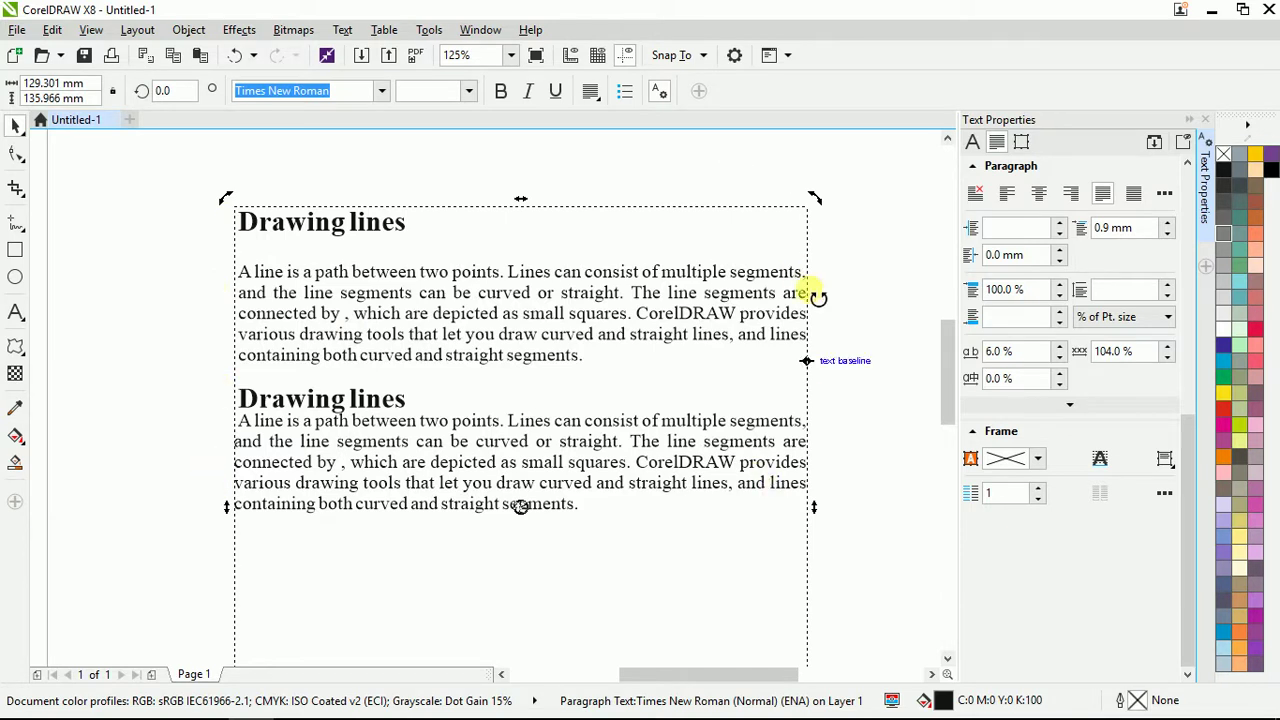
pyautogui.click(103, 359)
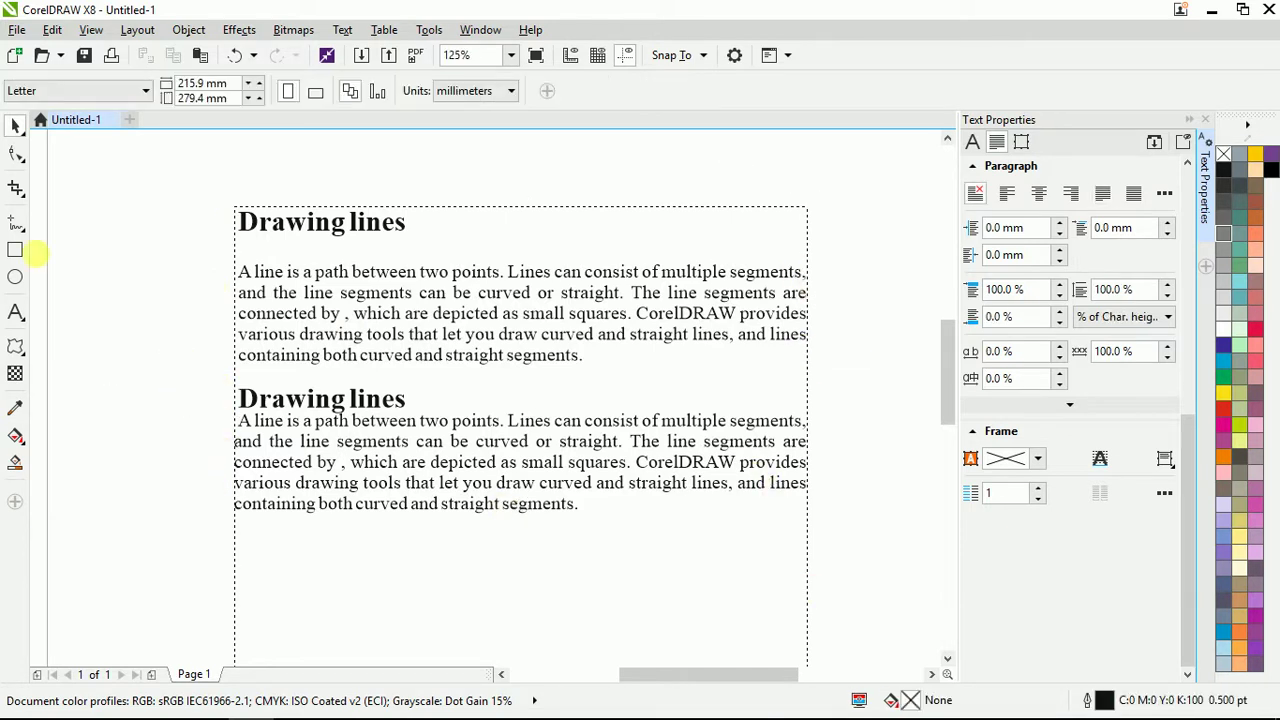
pyautogui.click(645, 310)
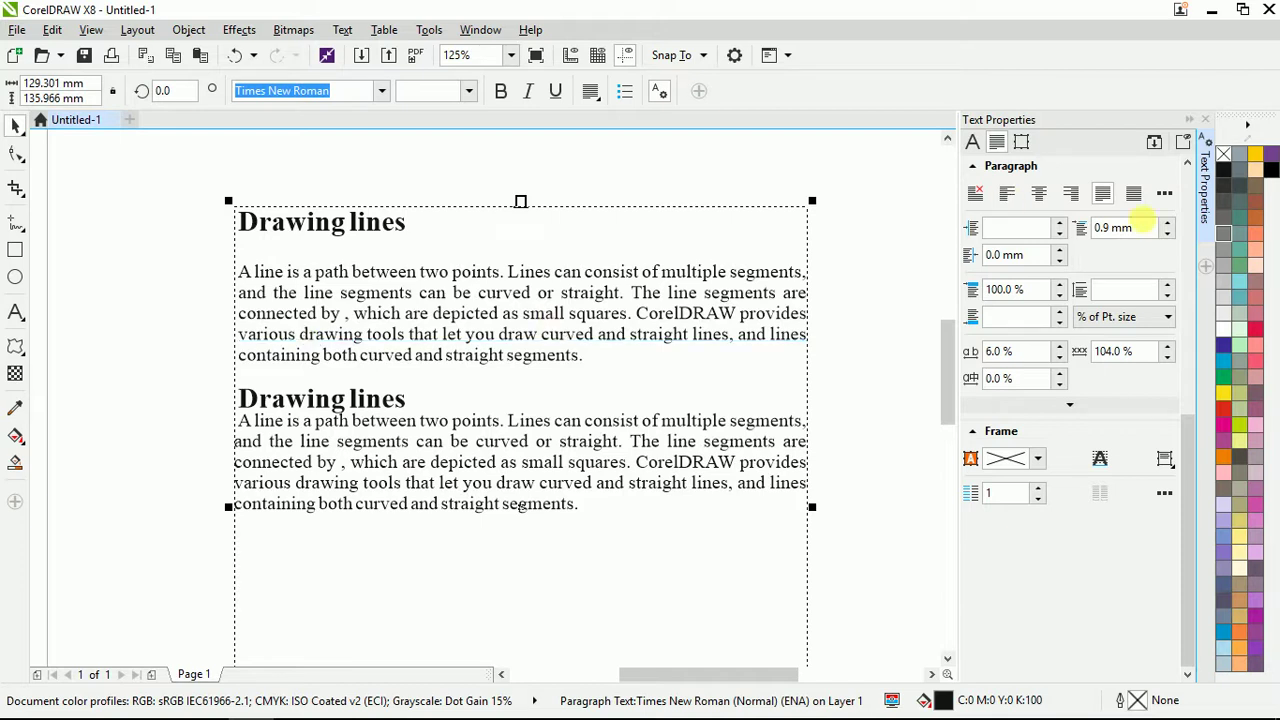
pyautogui.click(1135, 193)
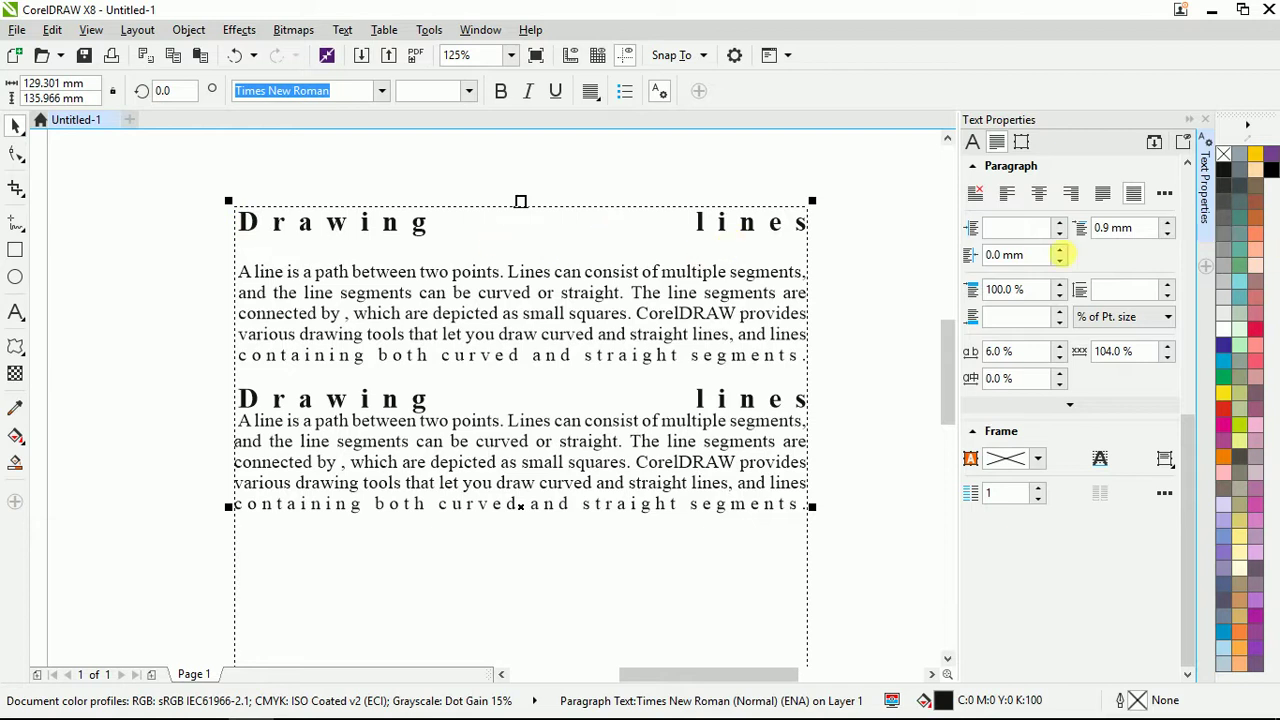
pyautogui.click(1102, 193)
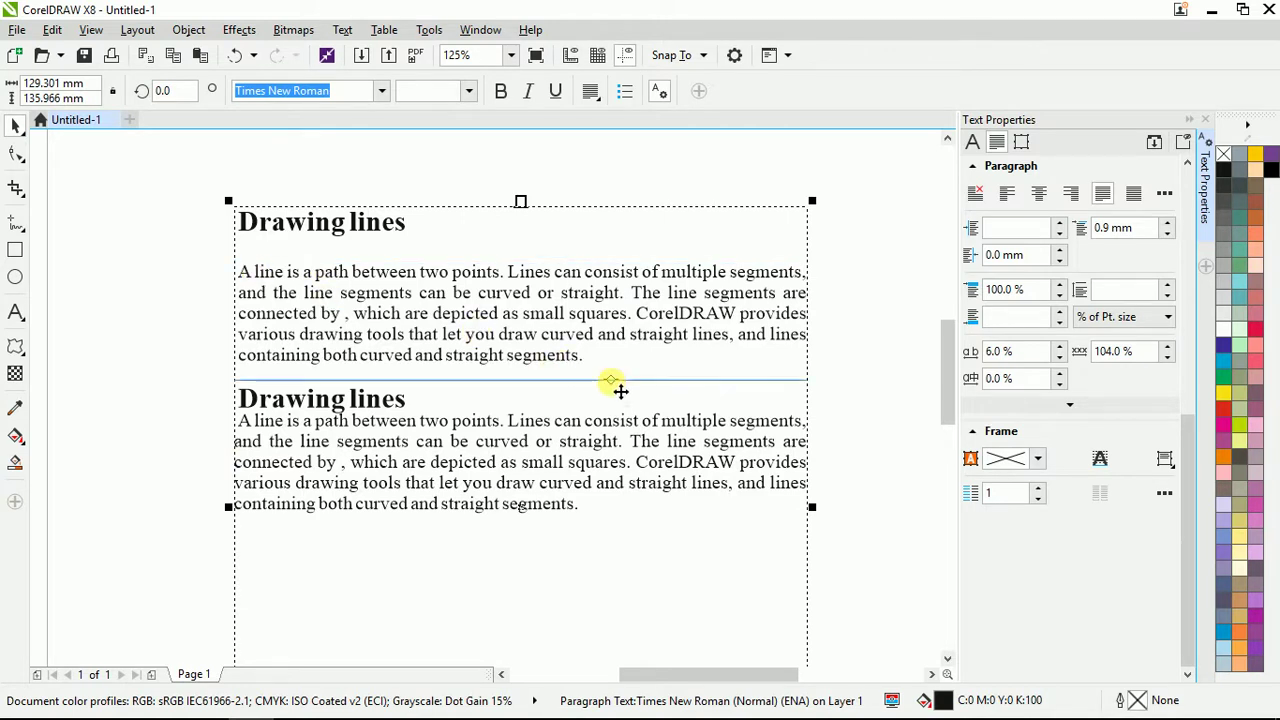
pyautogui.click(1134, 194)
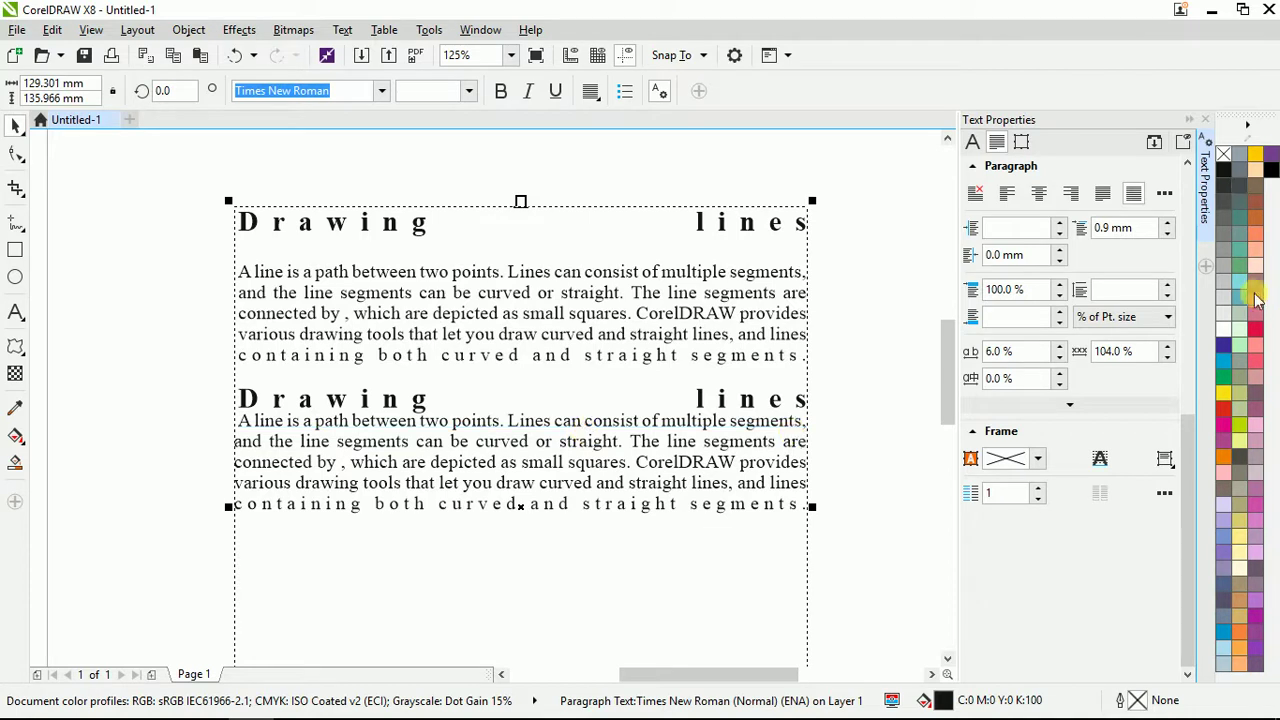
pyautogui.click(1108, 196)
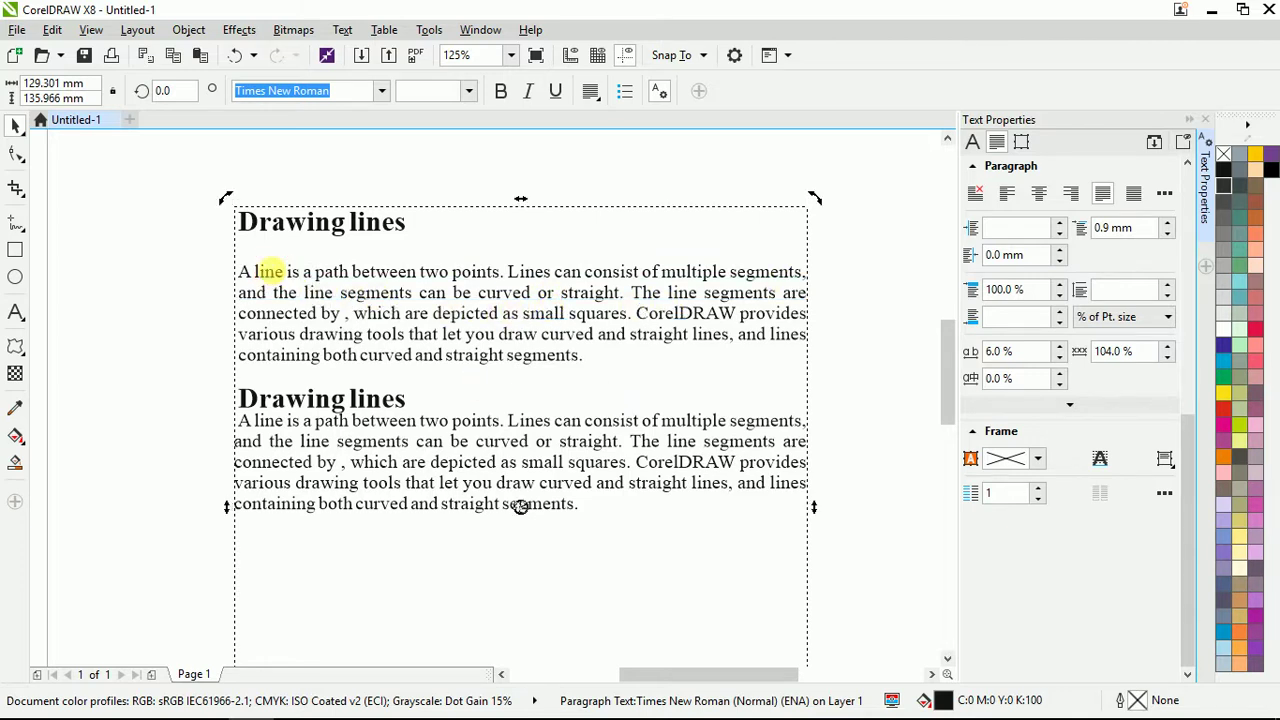
# - Set both the left line indent and the first line indent of the first body paragraph to 10 mm
pyautogui.doubleClick(243, 271)
pyautogui.moveTo(246, 257); pyautogui.dragTo(606, 357)
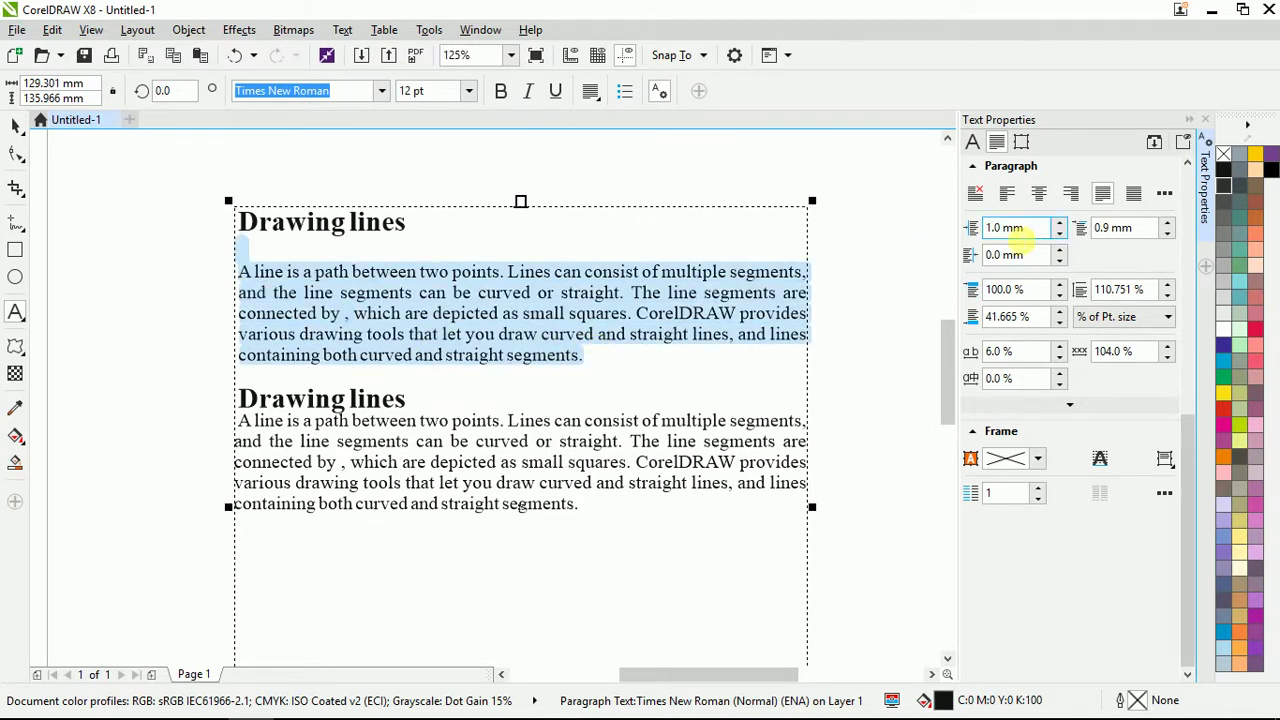
pyautogui.moveTo(1038, 232); pyautogui.dragTo(968, 229)
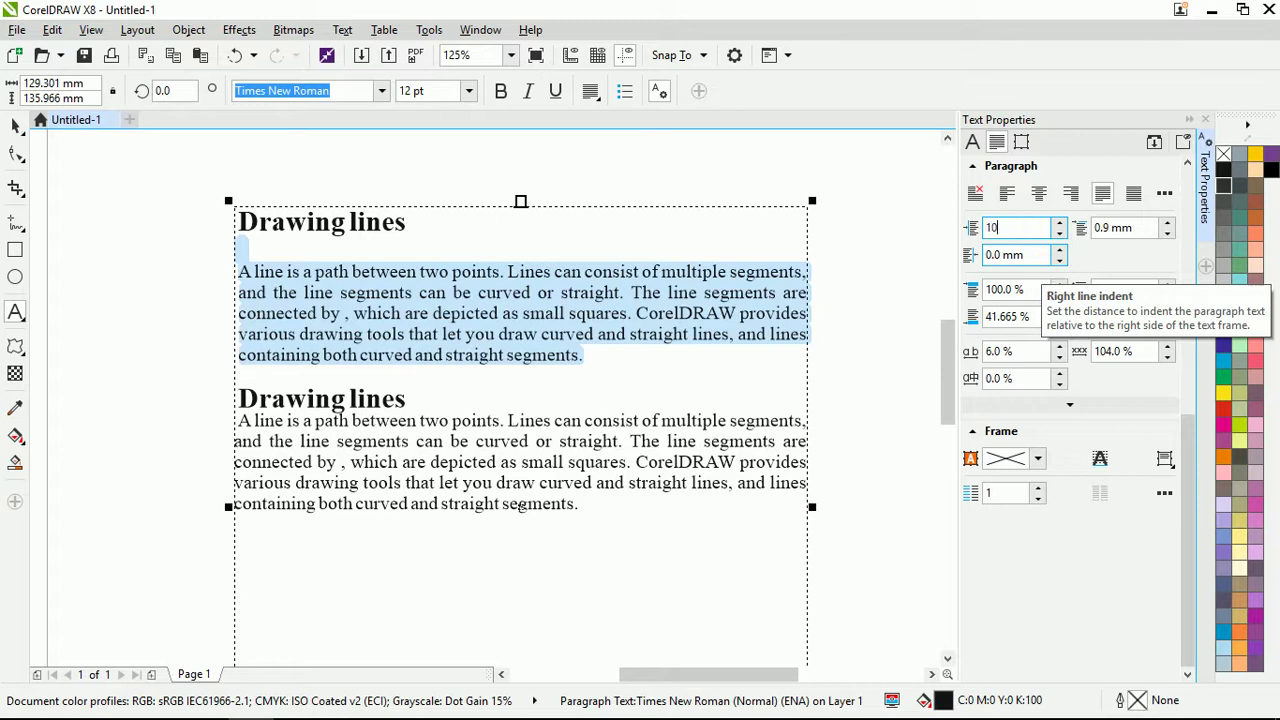
pyautogui.press('Return')
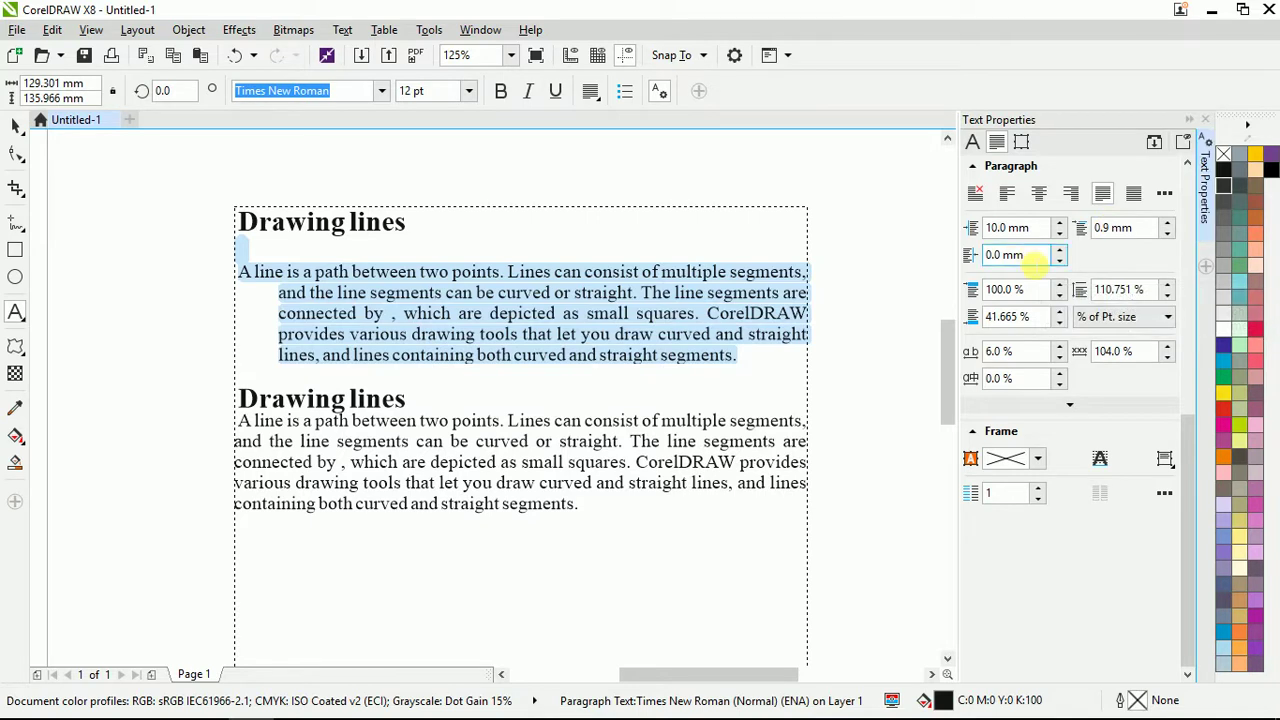
pyautogui.click(1140, 232)
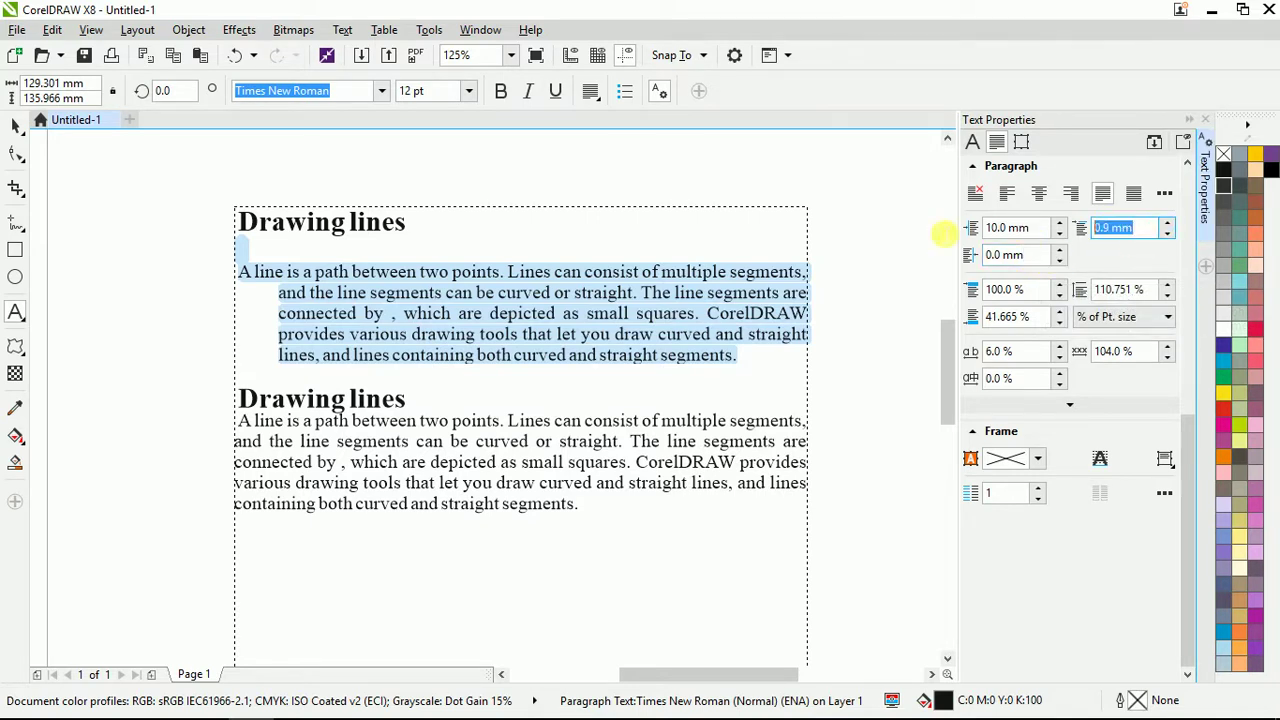
pyautogui.write('10')
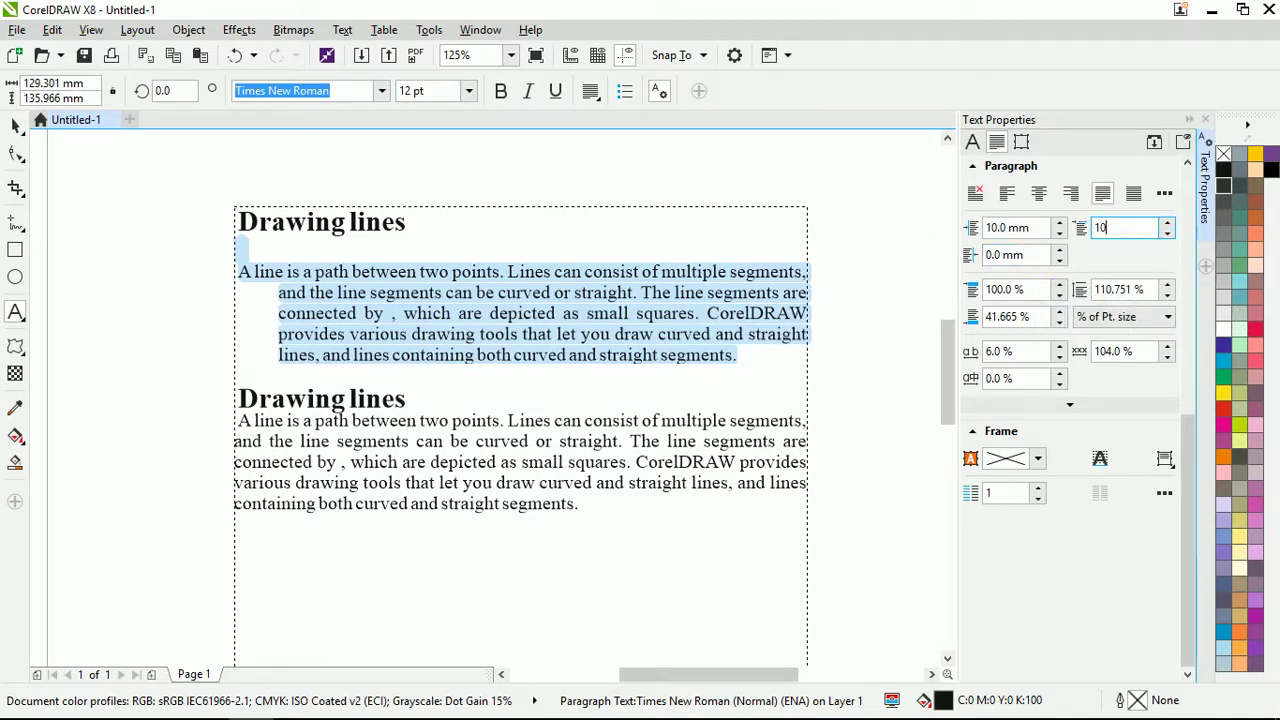
pyautogui.press('Return')
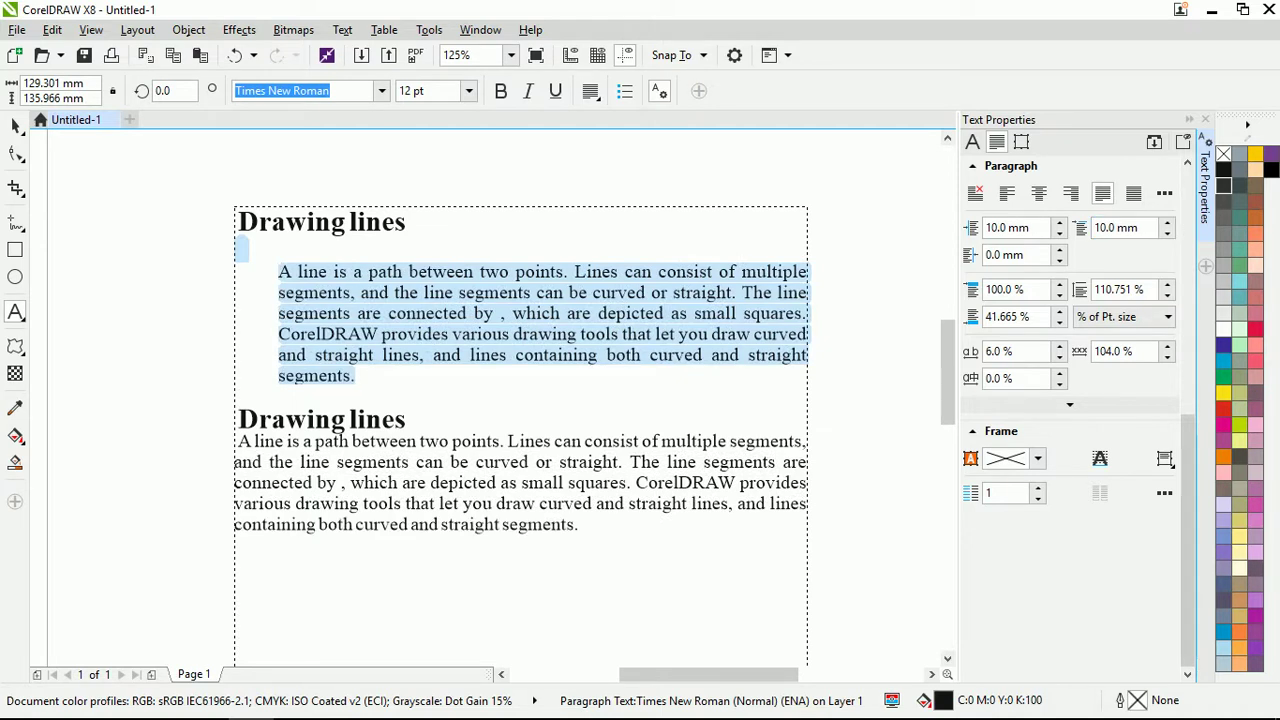
# - Reselect the first body paragraph and set its left line indent to 5 mm
pyautogui.click(530, 279)
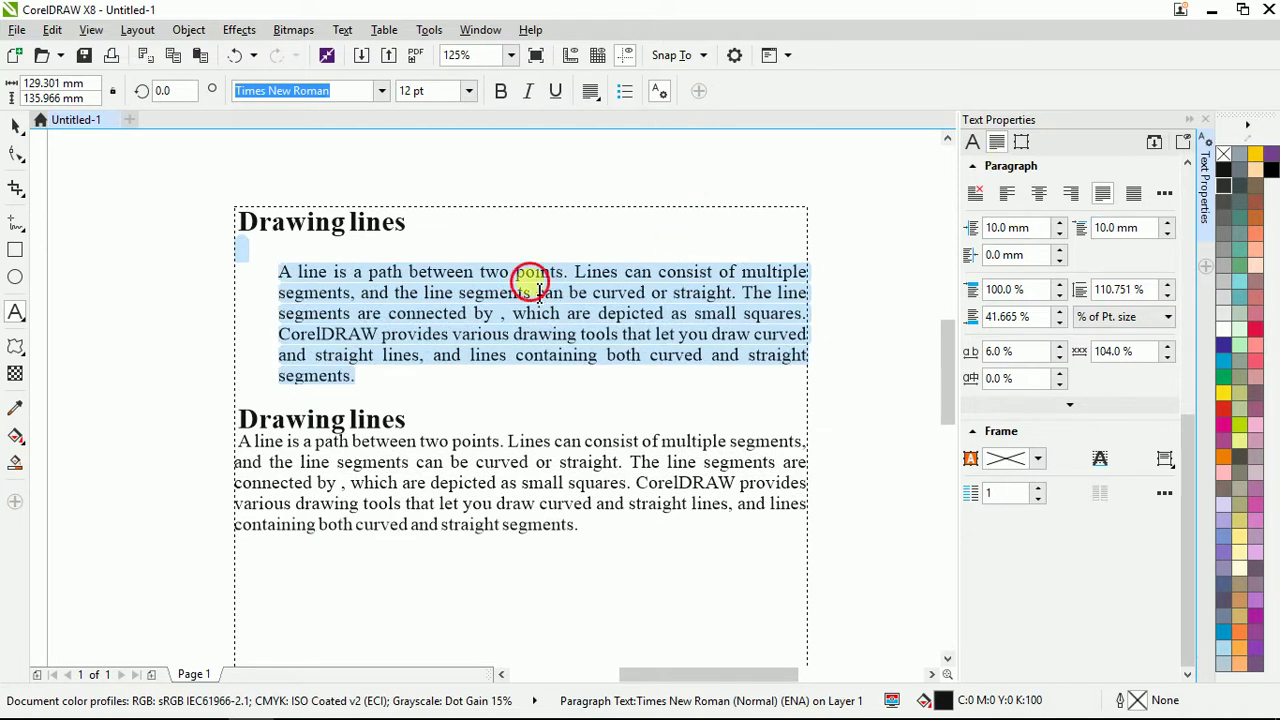
pyautogui.click(367, 381)
pyautogui.moveTo(367, 381); pyautogui.dragTo(280, 277)
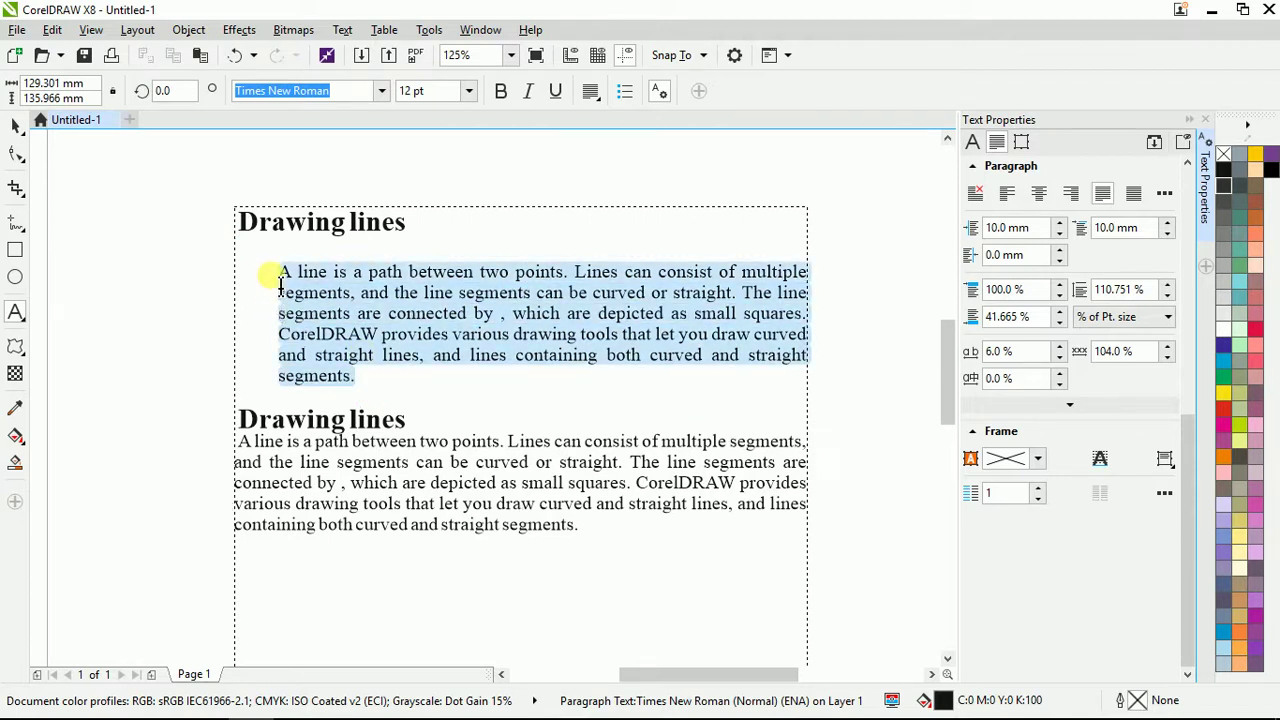
pyautogui.click(394, 383)
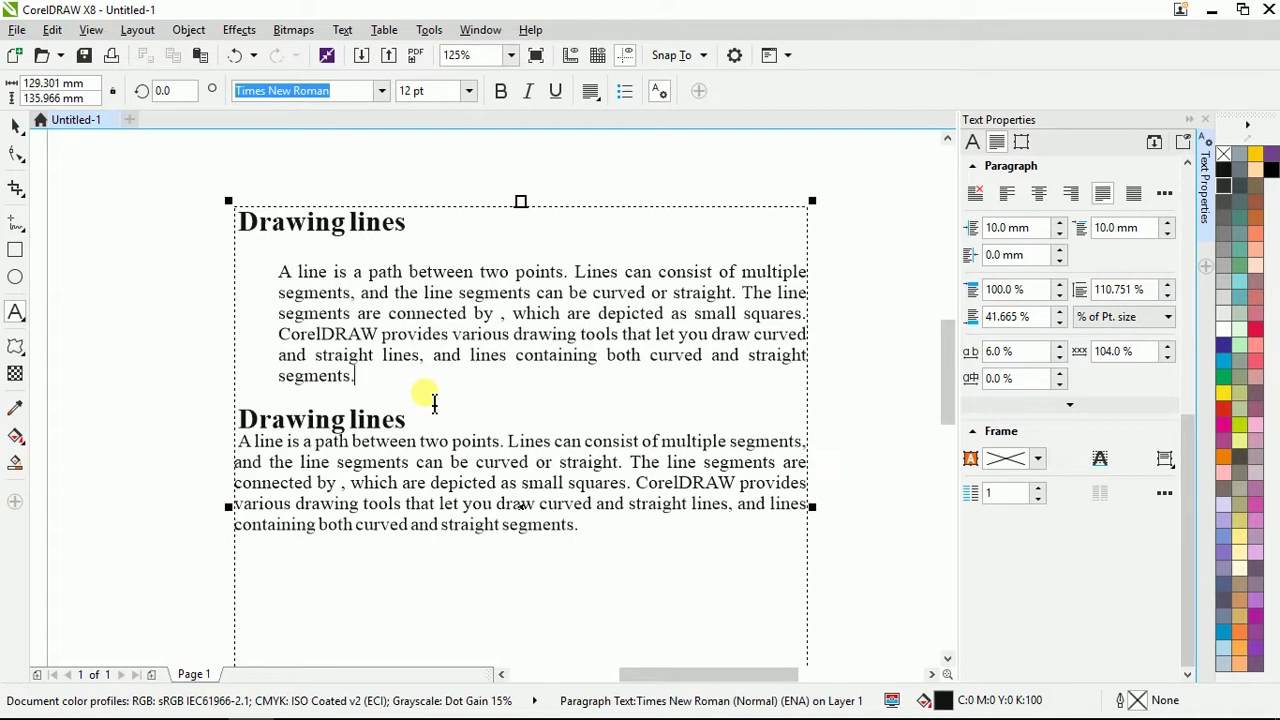
pyautogui.moveTo(380, 380); pyautogui.dragTo(250, 284)
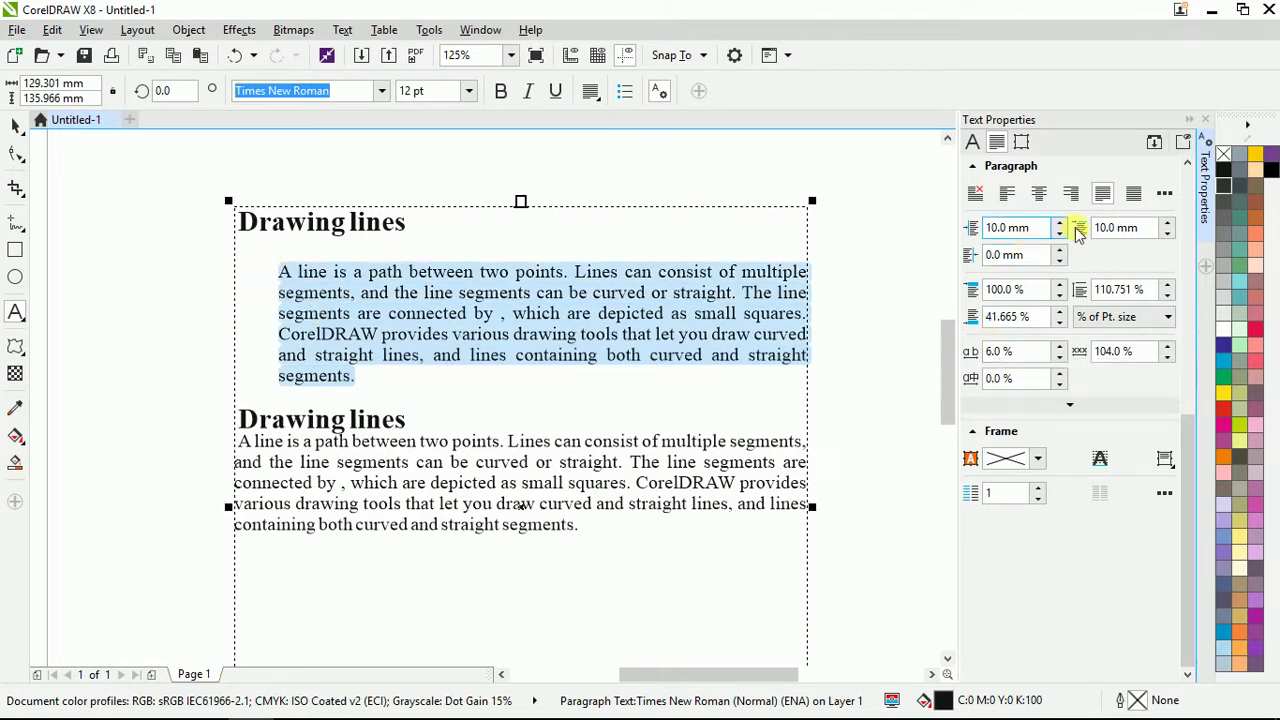
pyautogui.click(1036, 231)
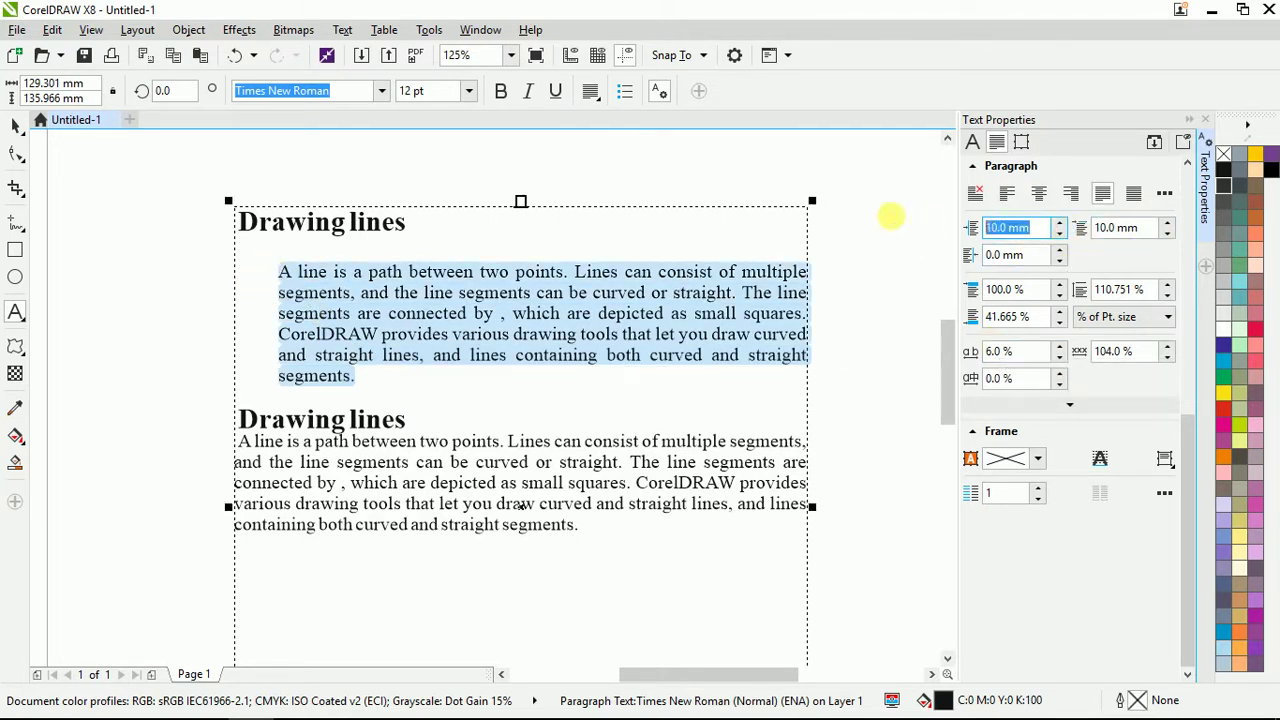
pyautogui.write('5')
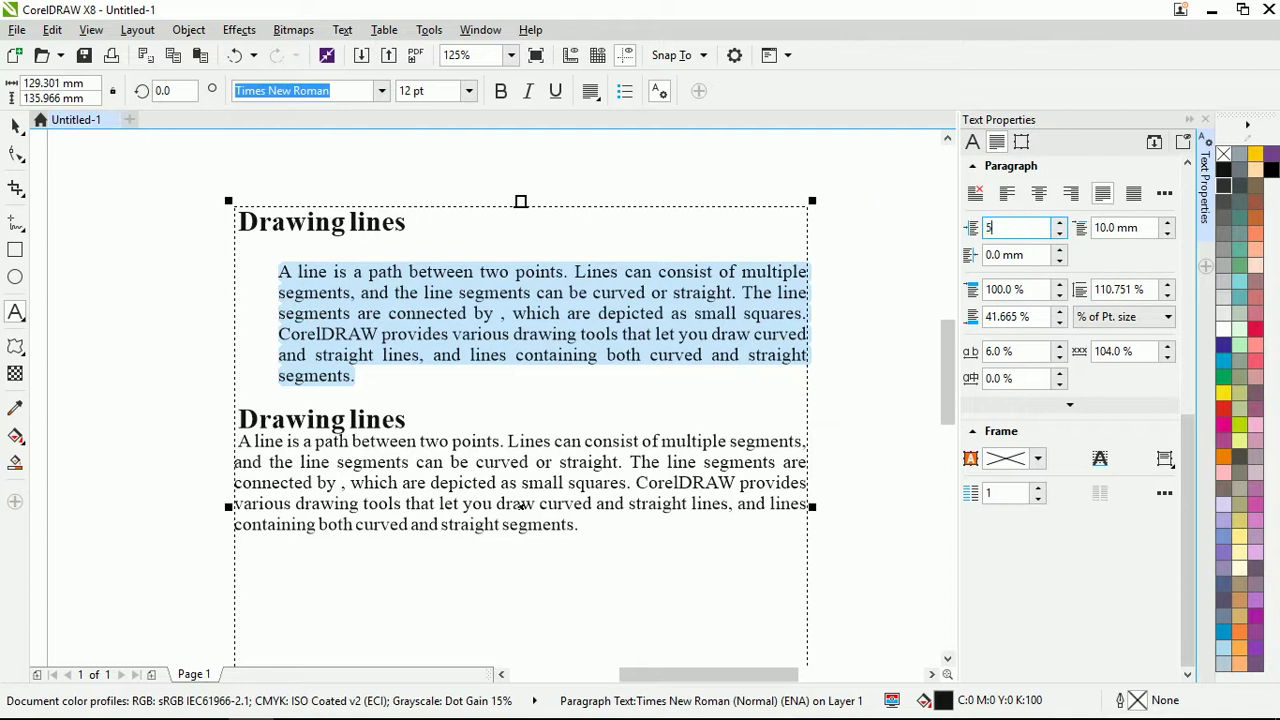
pyautogui.press('Return')
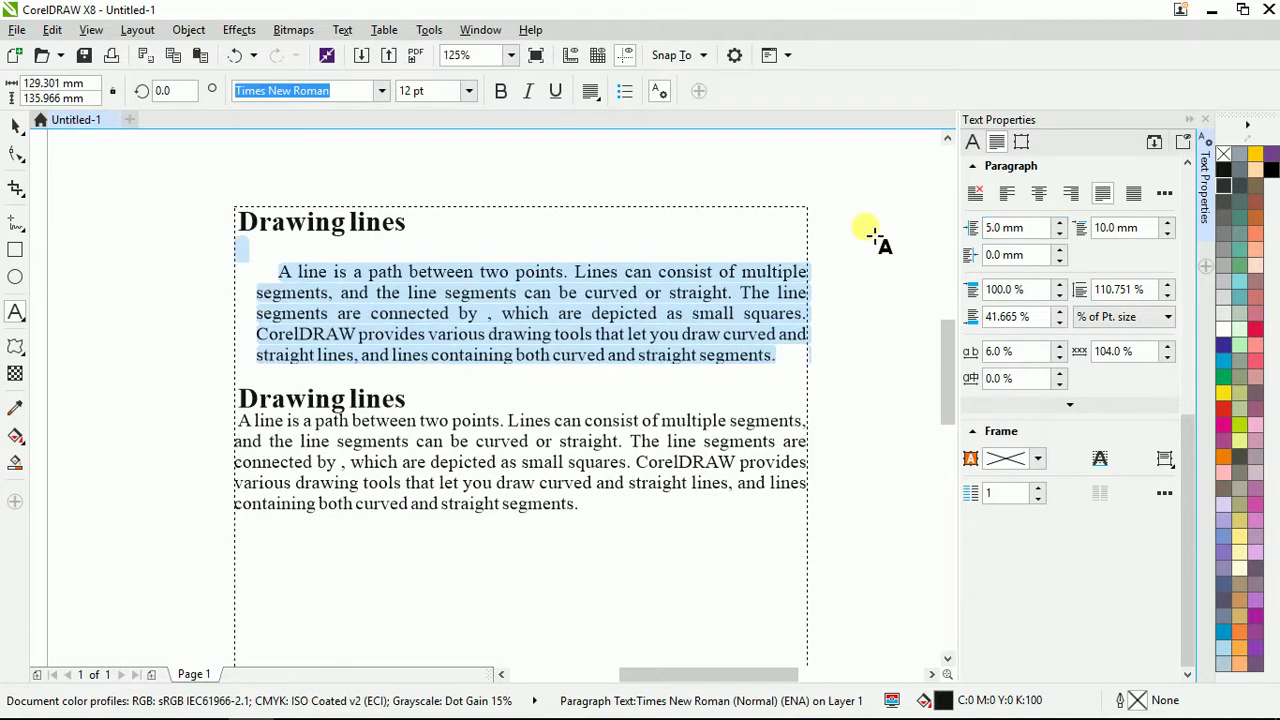
pyautogui.moveTo(1146, 229); pyautogui.dragTo(1098, 229)
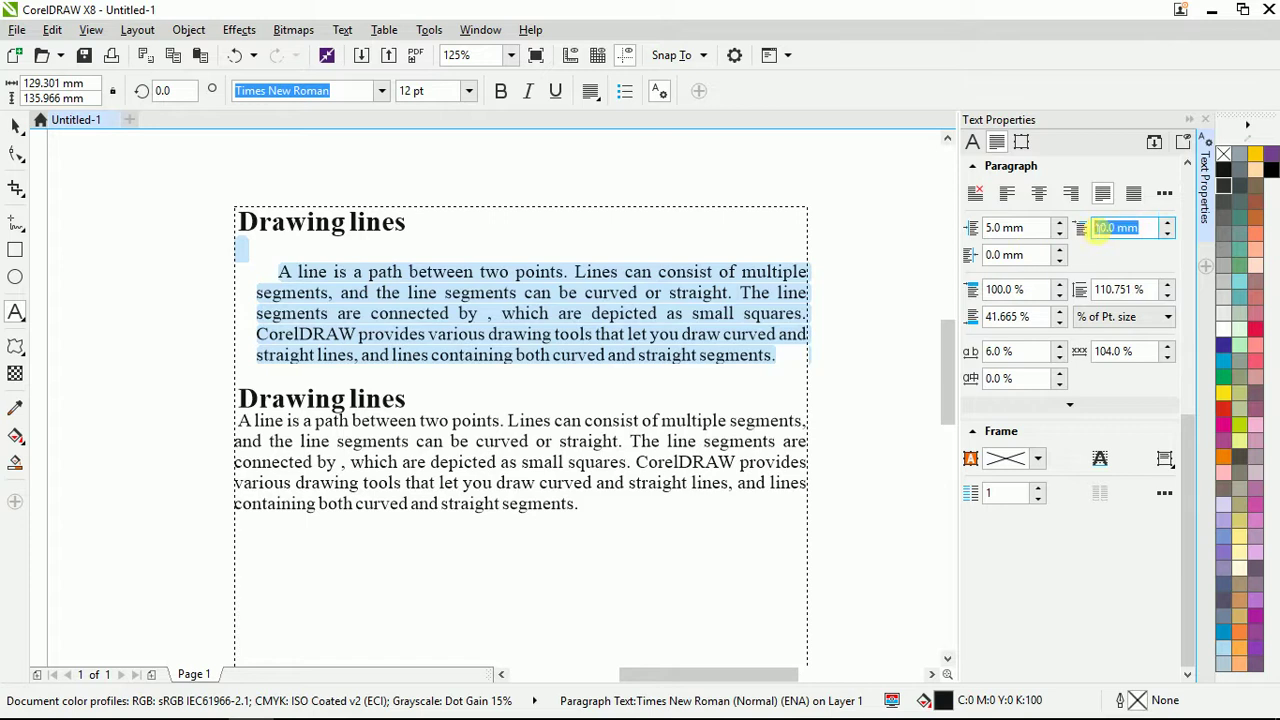
pyautogui.moveTo(280, 270); pyautogui.dragTo(737, 366)
pyautogui.click(286, 287)
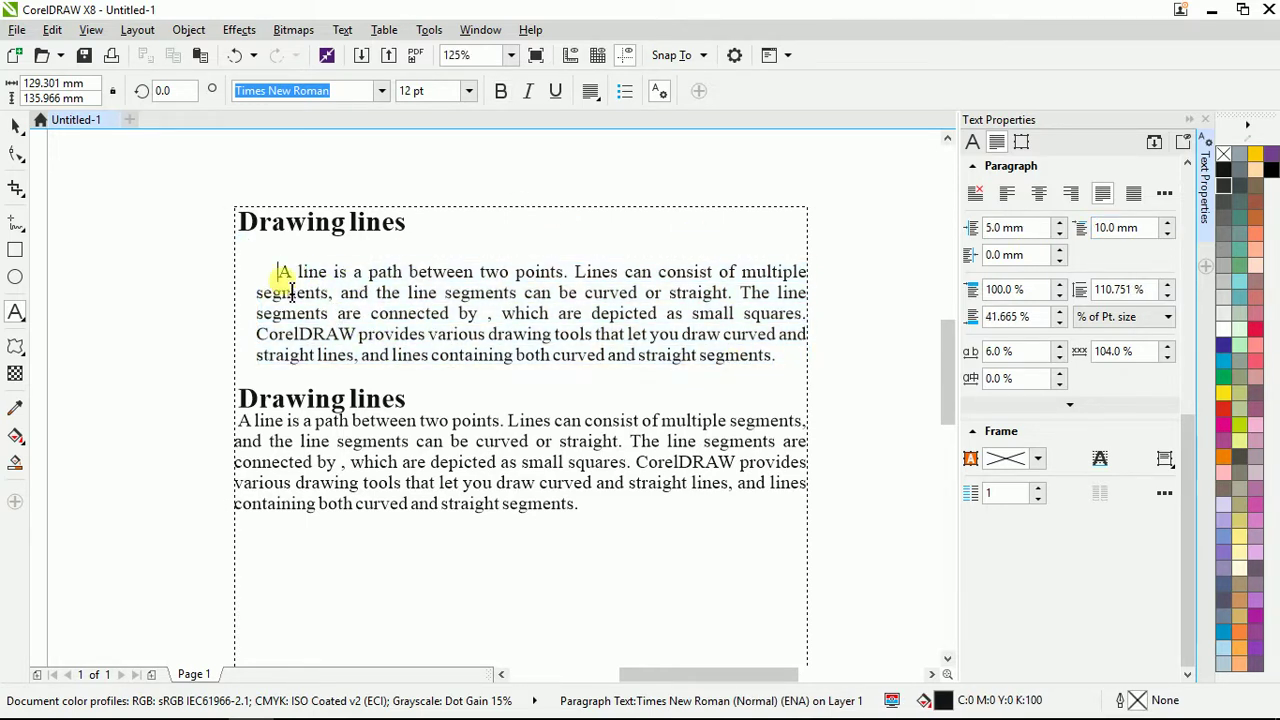
# - Select the start of the first body paragraph and set its first line indent to 0 mm
pyautogui.moveTo(278, 271); pyautogui.dragTo(712, 272)
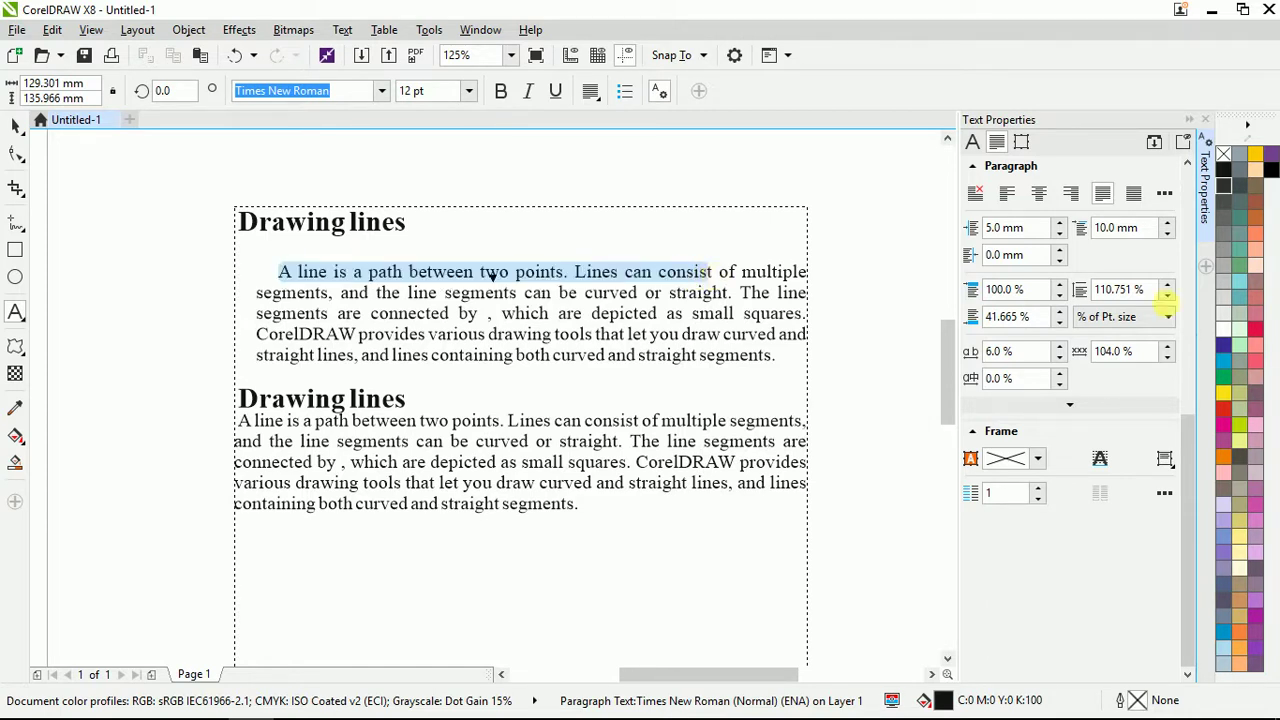
pyautogui.moveTo(1140, 228); pyautogui.dragTo(1107, 228)
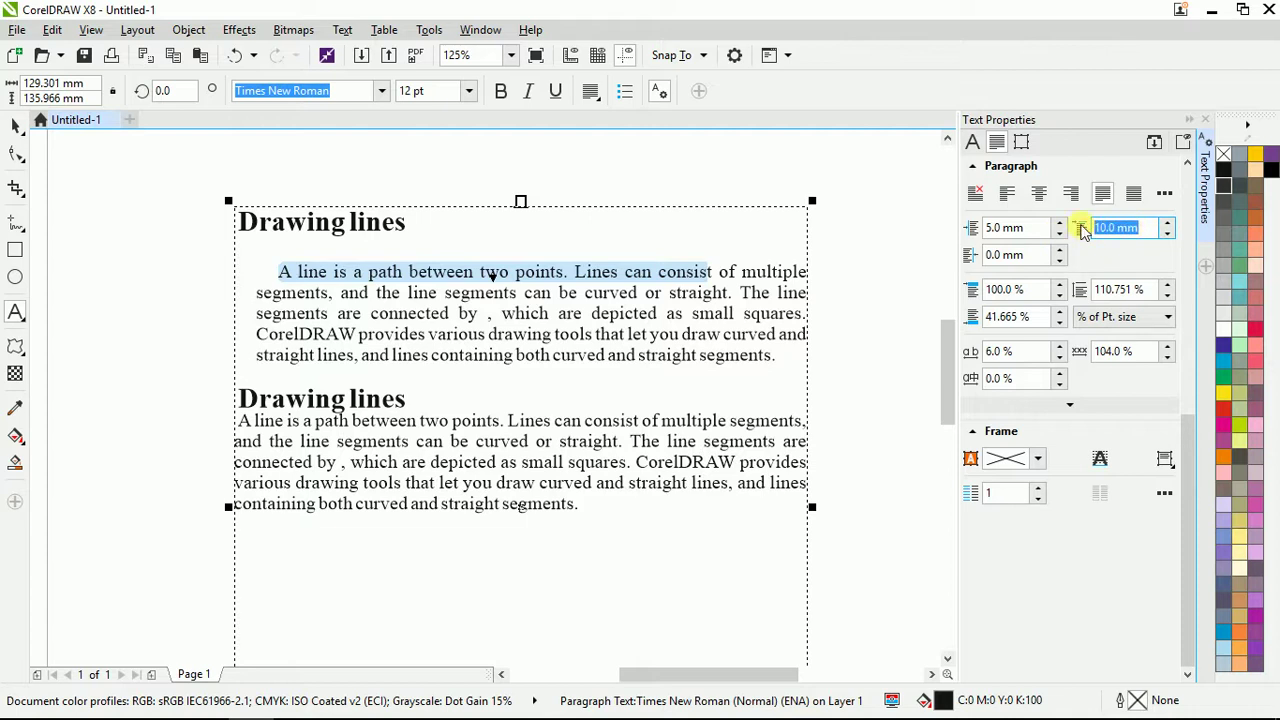
pyautogui.press('Return')
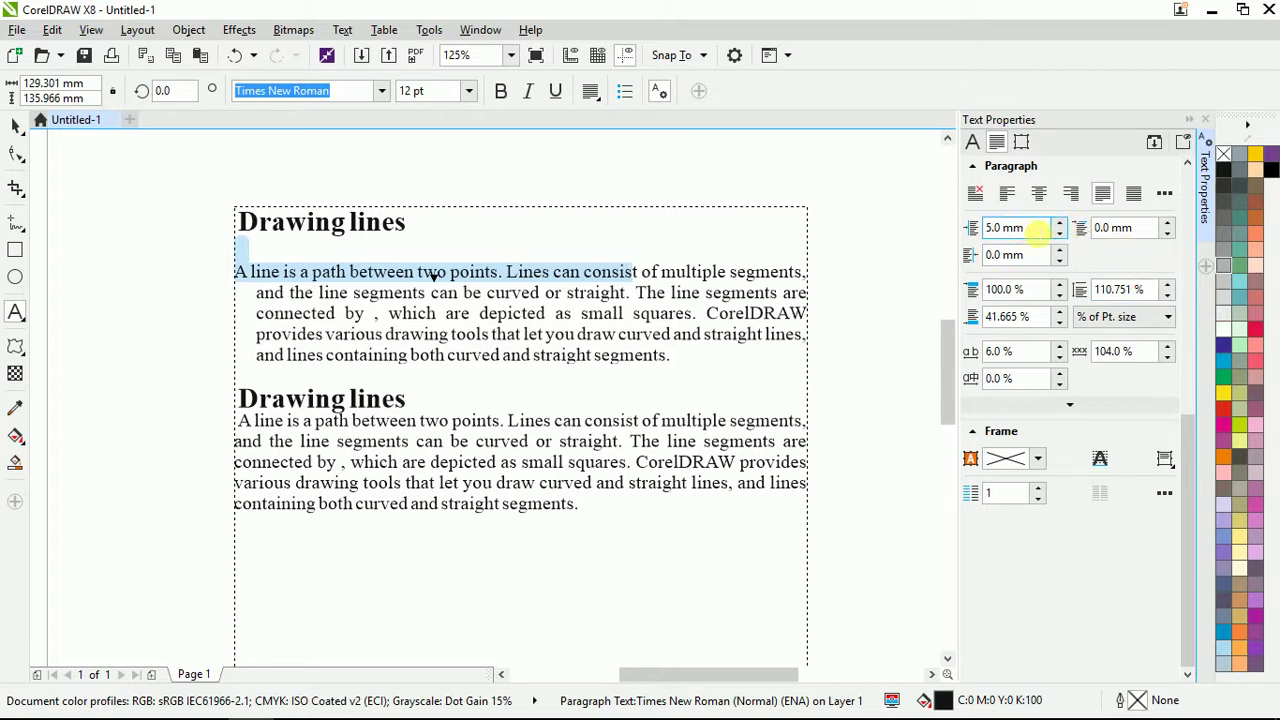
pyautogui.click(1036, 229)
pyautogui.click(1122, 229)
pyautogui.click(1044, 236)
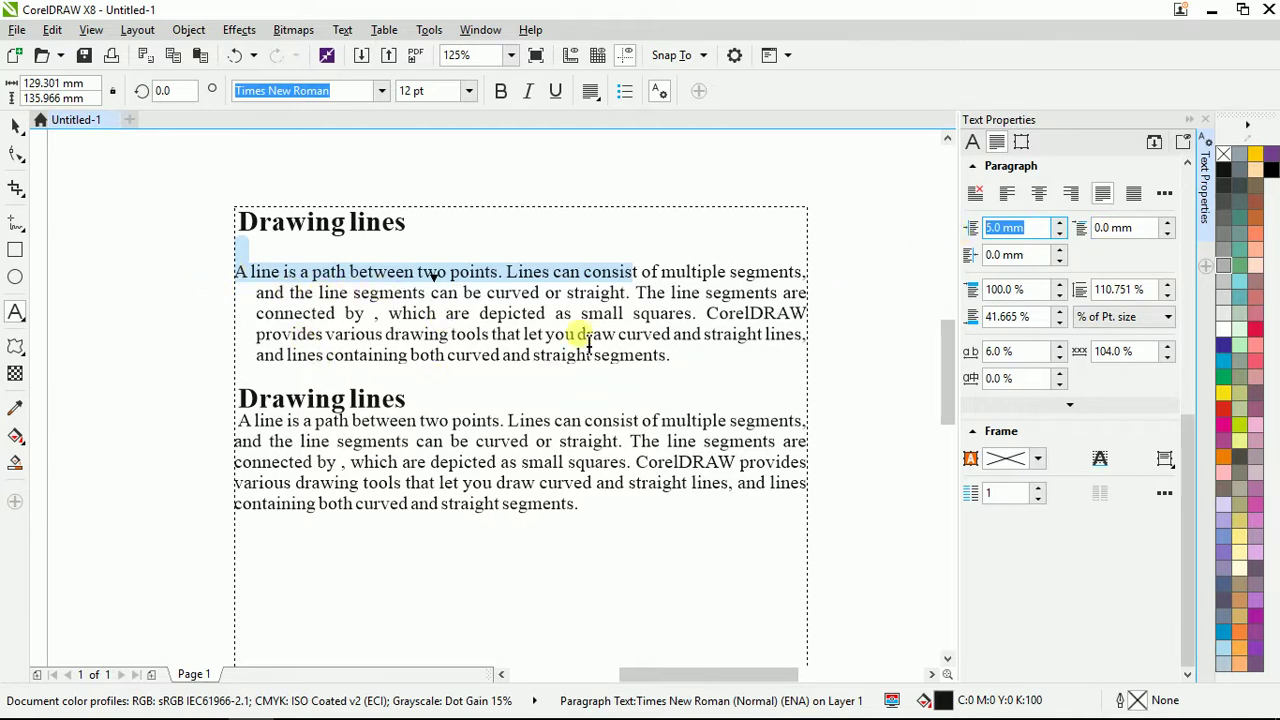
# - Select the whole first body paragraph and set both its left line indent and first line indent to 5 mm
pyautogui.moveTo(694, 383); pyautogui.dragTo(236, 258)
pyautogui.click(1025, 228)
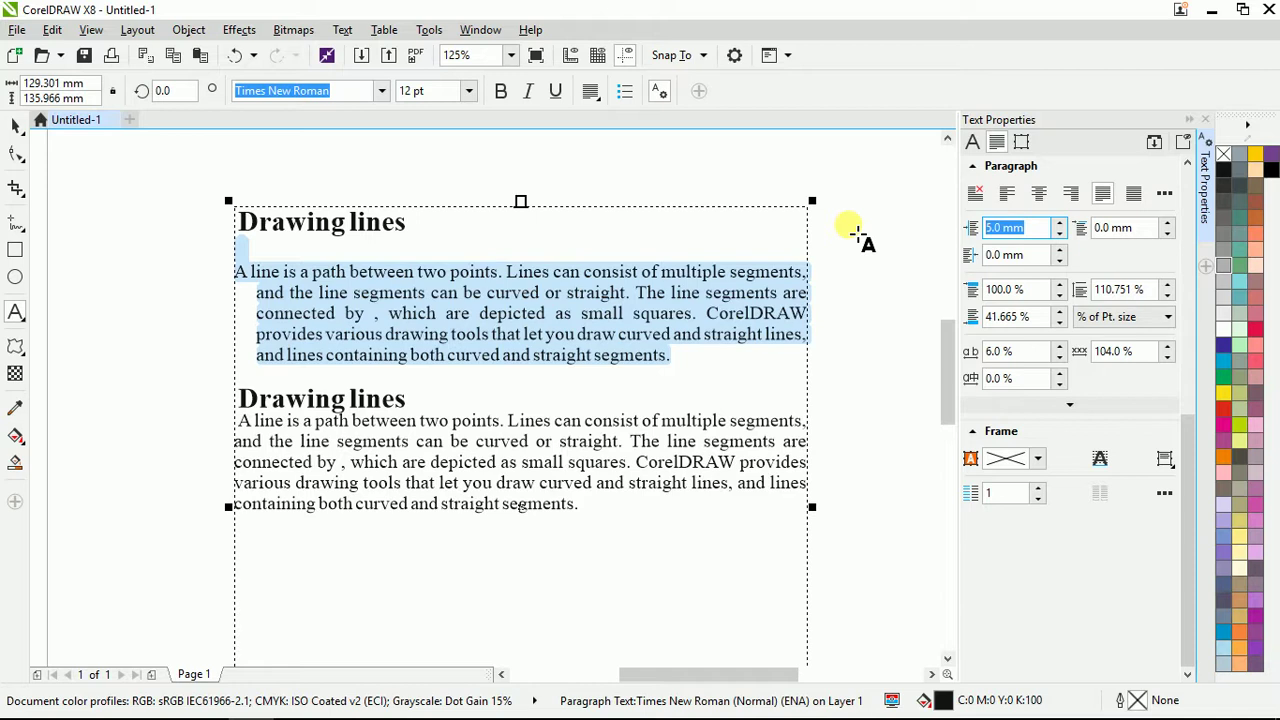
pyautogui.write('5')
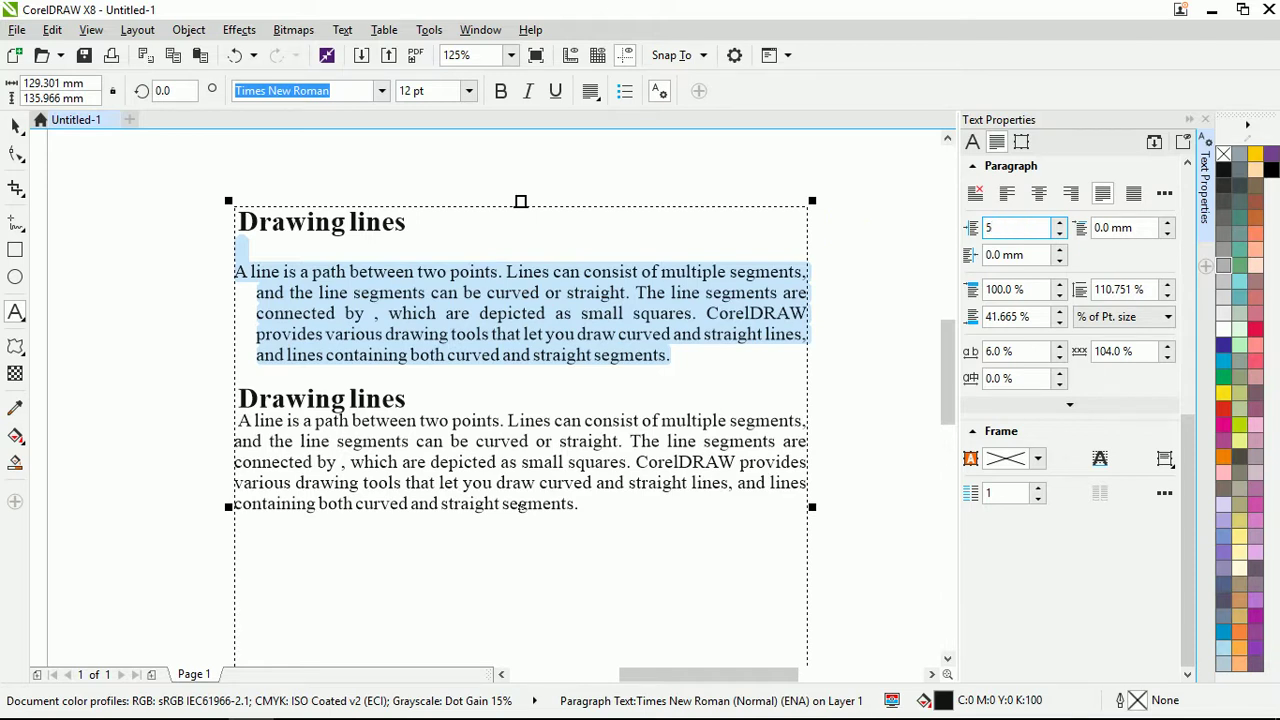
pyautogui.press('Tab')
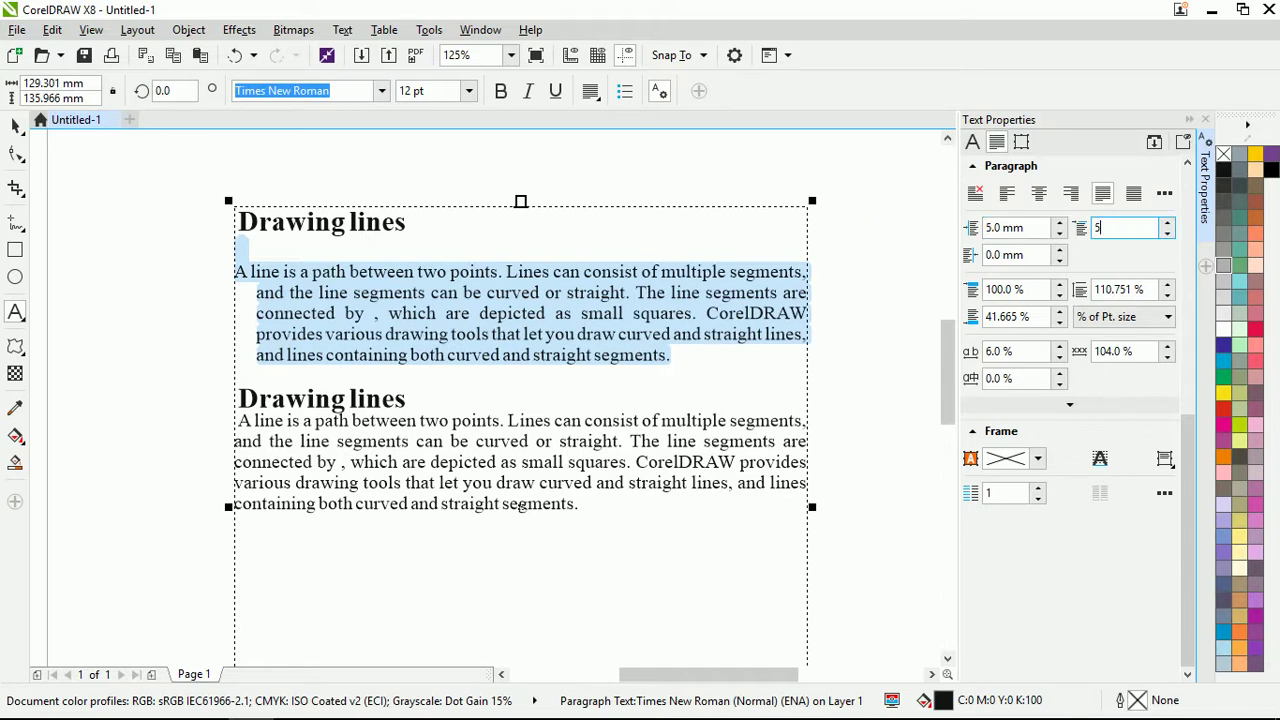
pyautogui.press('Return')
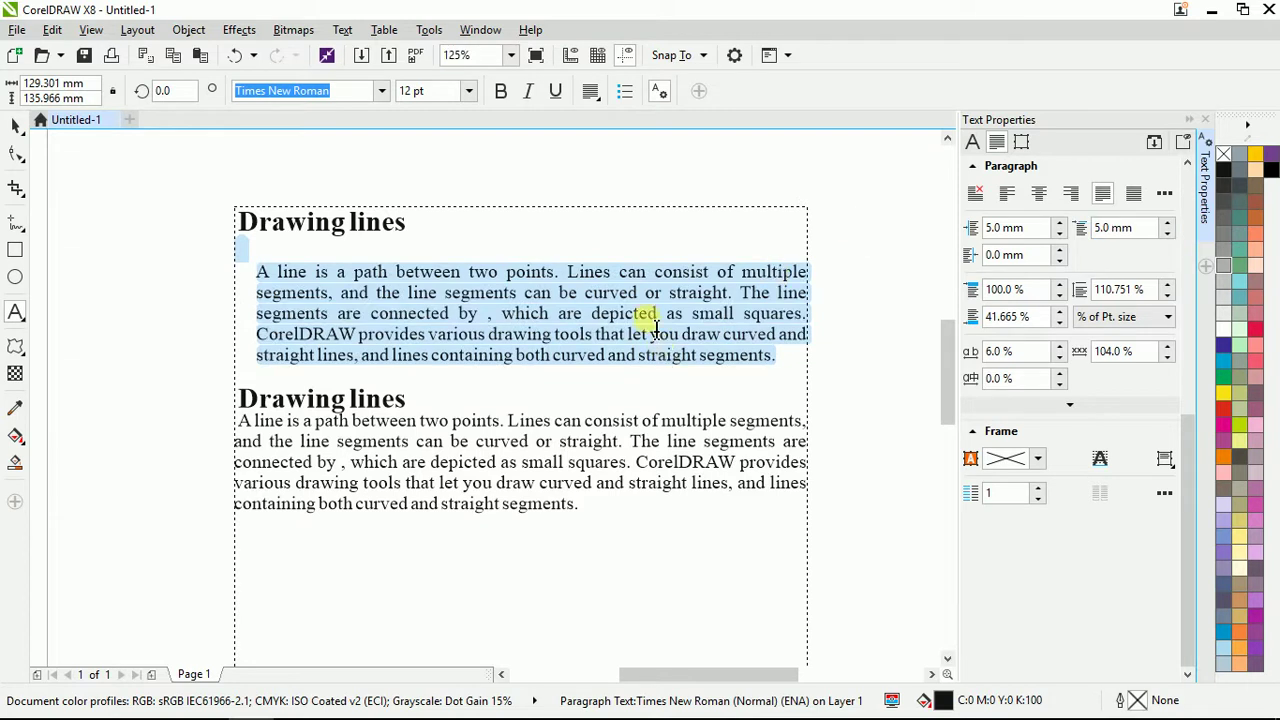
pyautogui.click(280, 272)
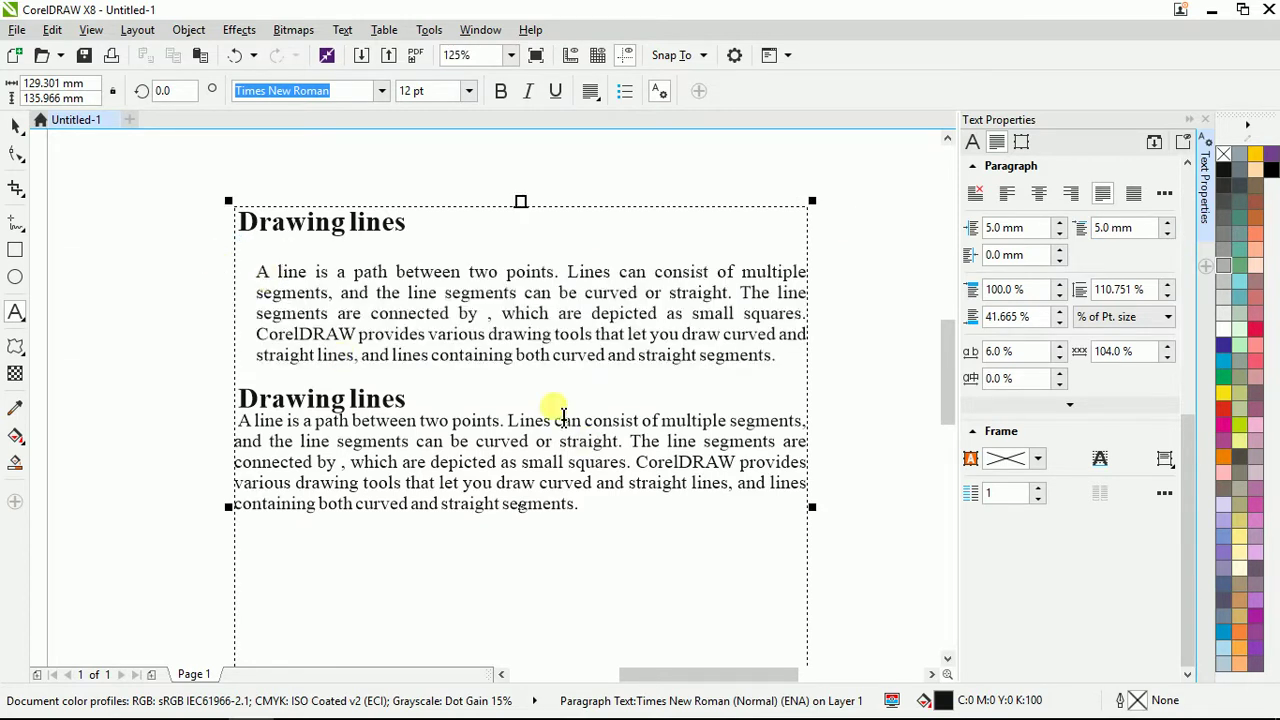
# - Try left, right and center alignment on the first body paragraph, finishing with full justification
pyautogui.moveTo(257, 271); pyautogui.dragTo(781, 388)
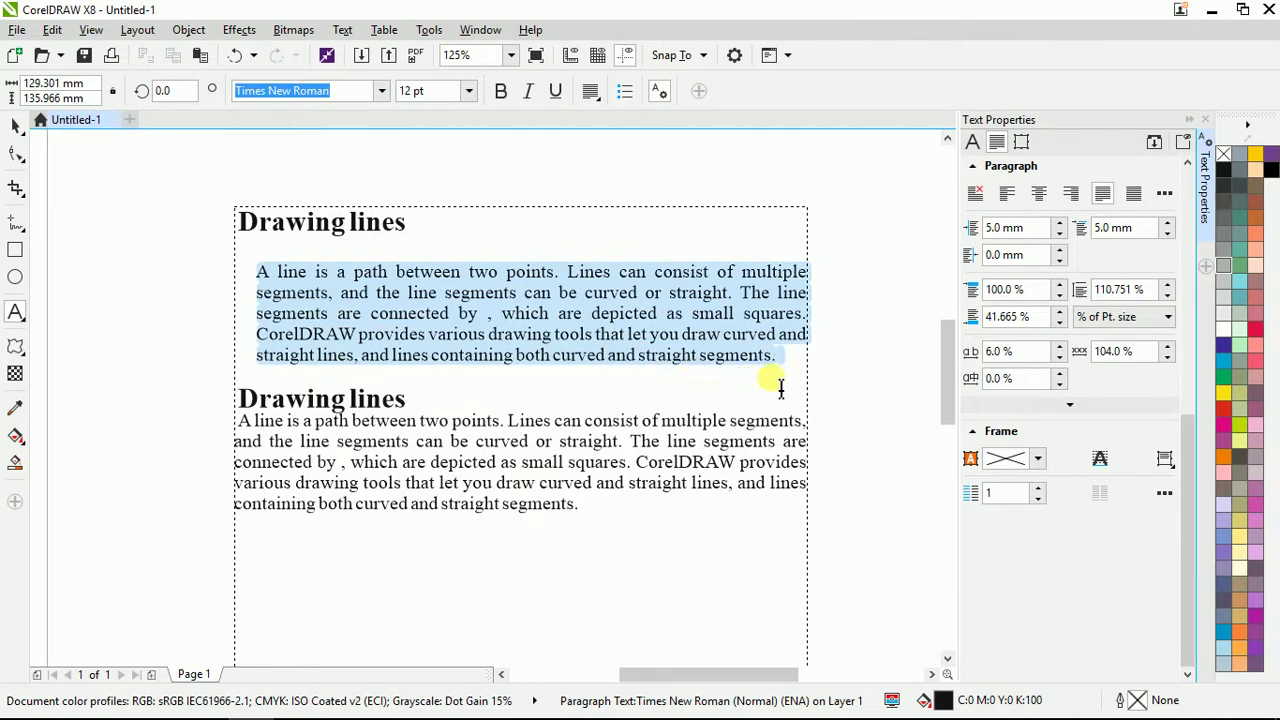
pyautogui.click(1007, 193)
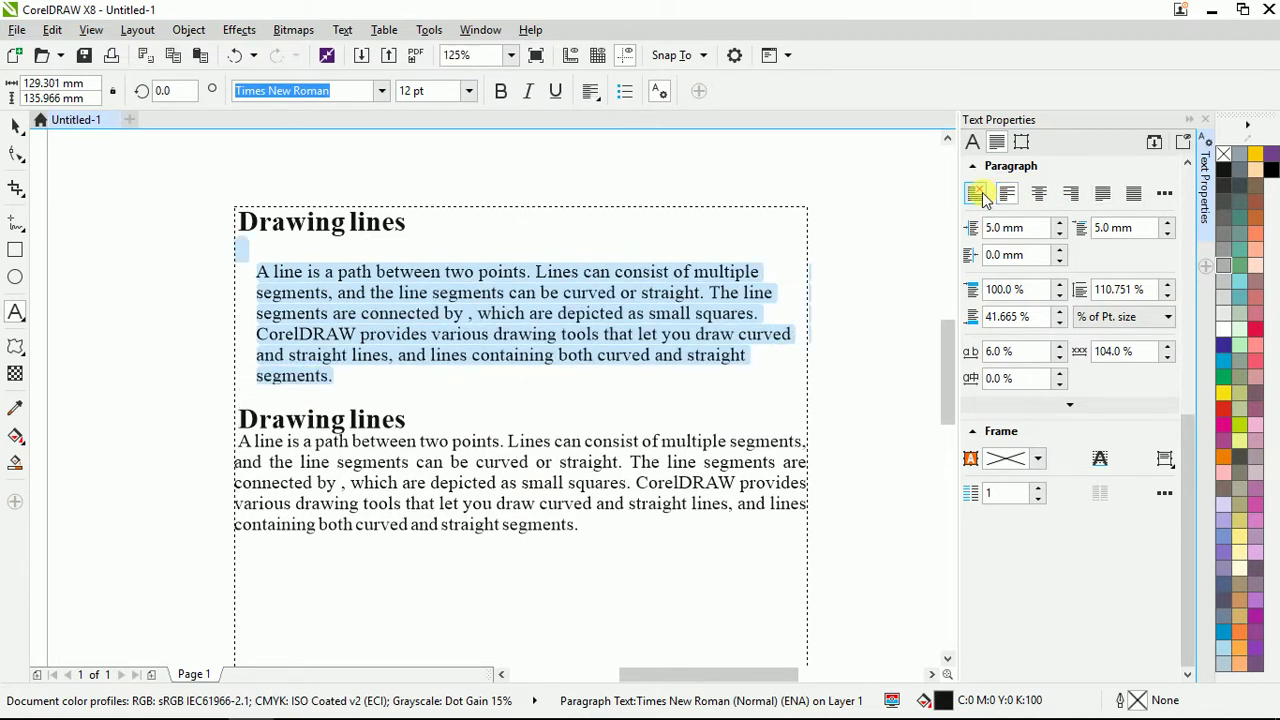
pyautogui.click(1101, 193)
pyautogui.click(1071, 195)
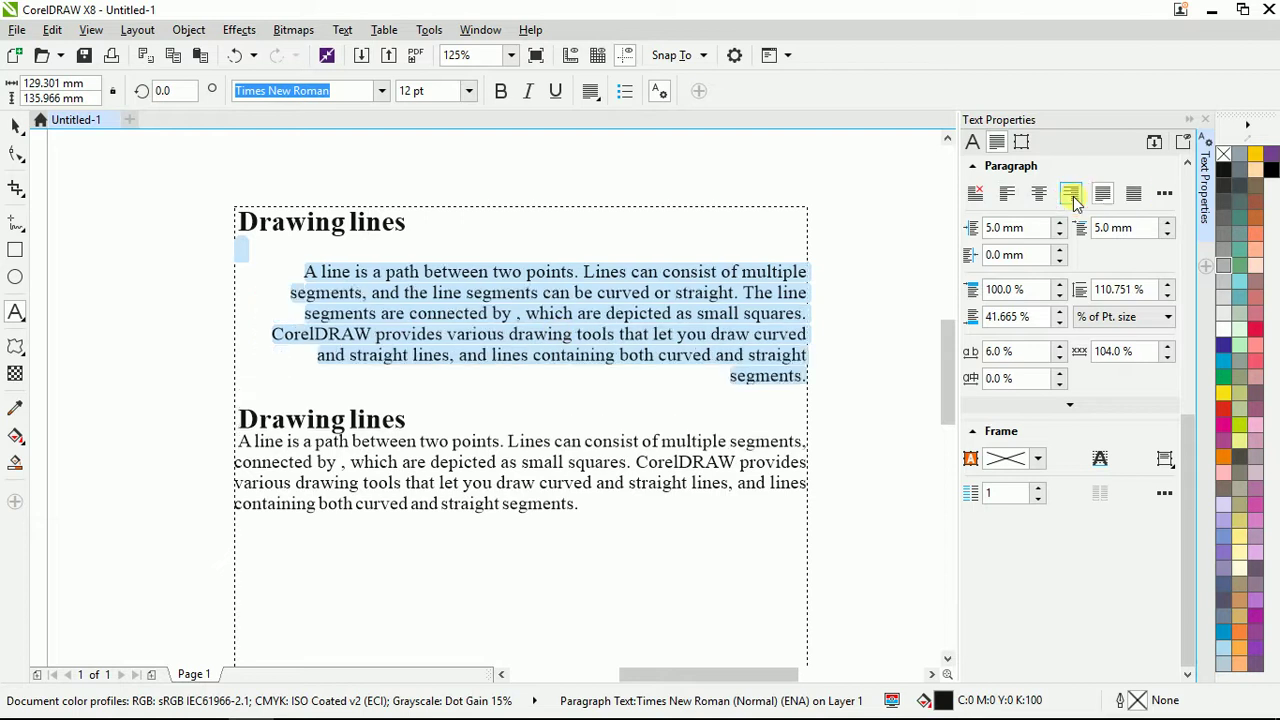
pyautogui.click(1039, 193)
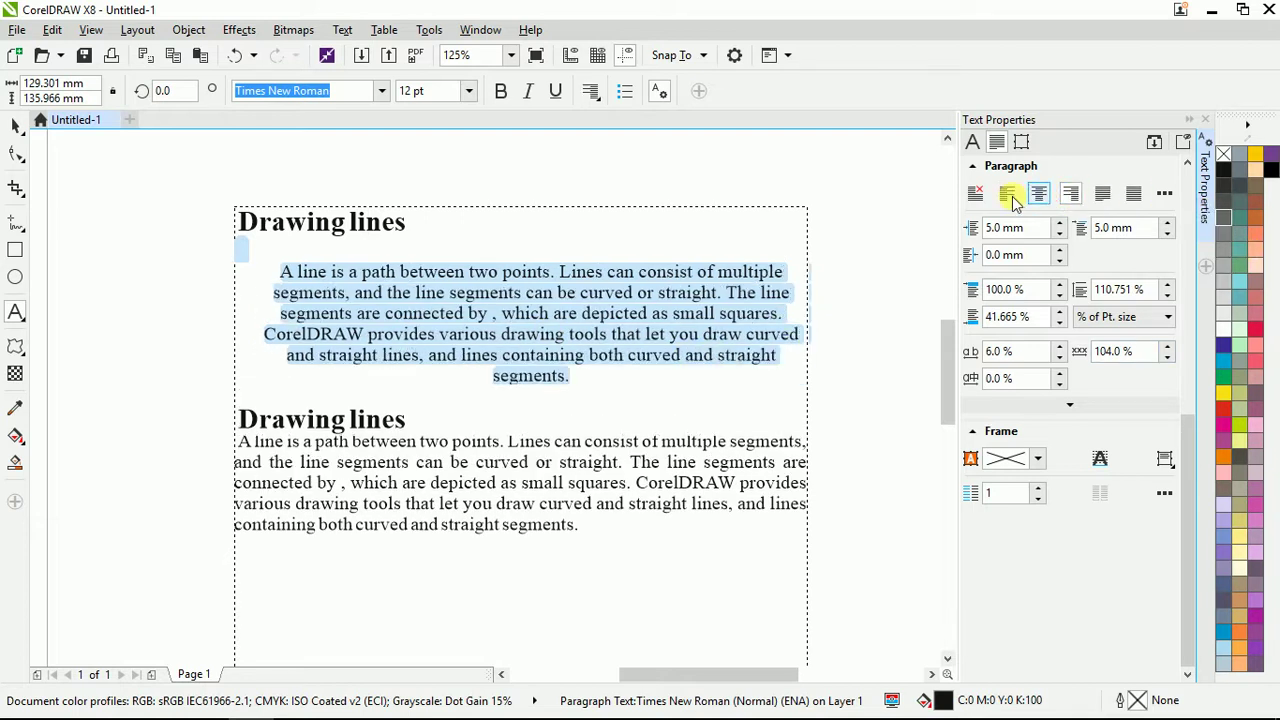
pyautogui.click(1008, 194)
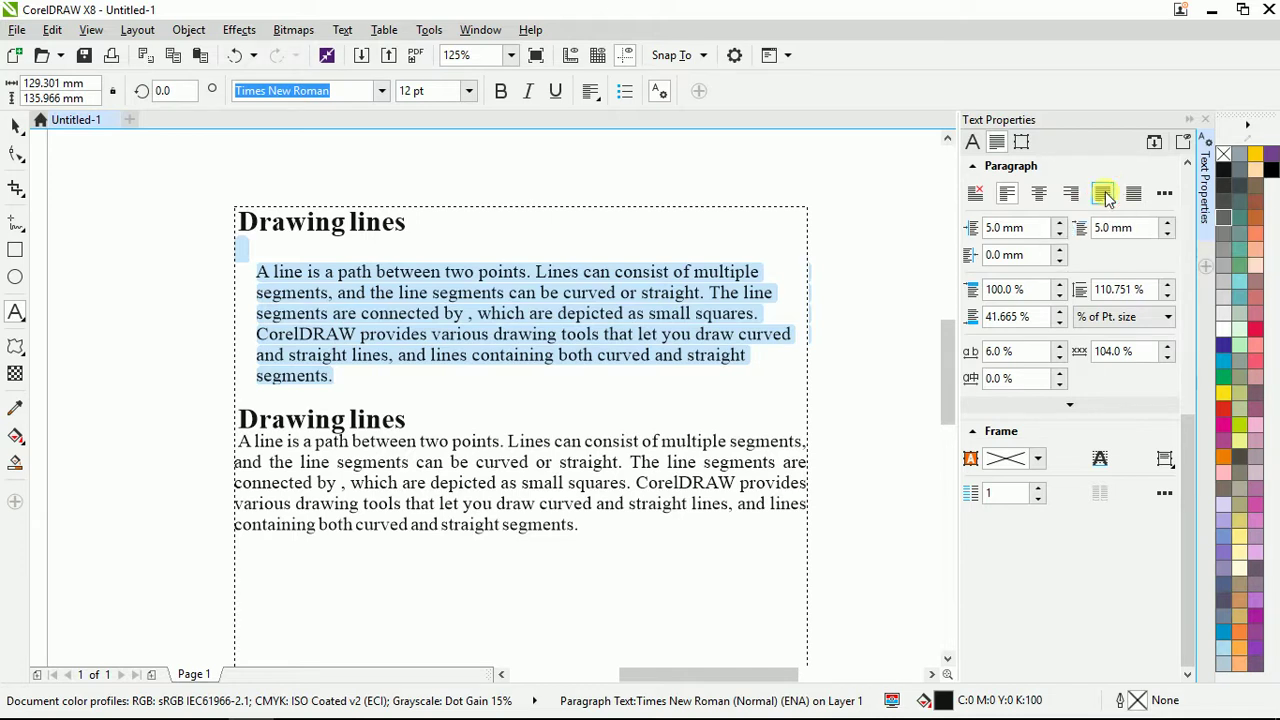
pyautogui.click(1103, 194)
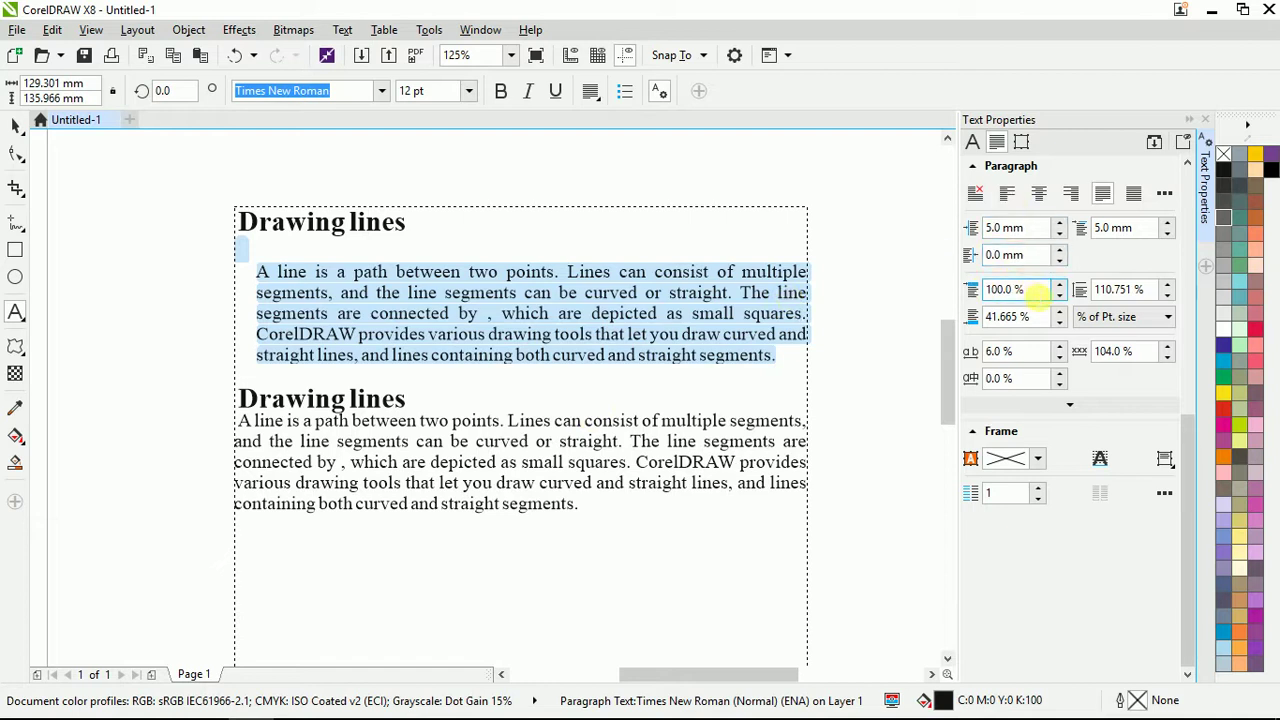
# - Undo the accidental narrowing of the text frame
pyautogui.click(366, 401)
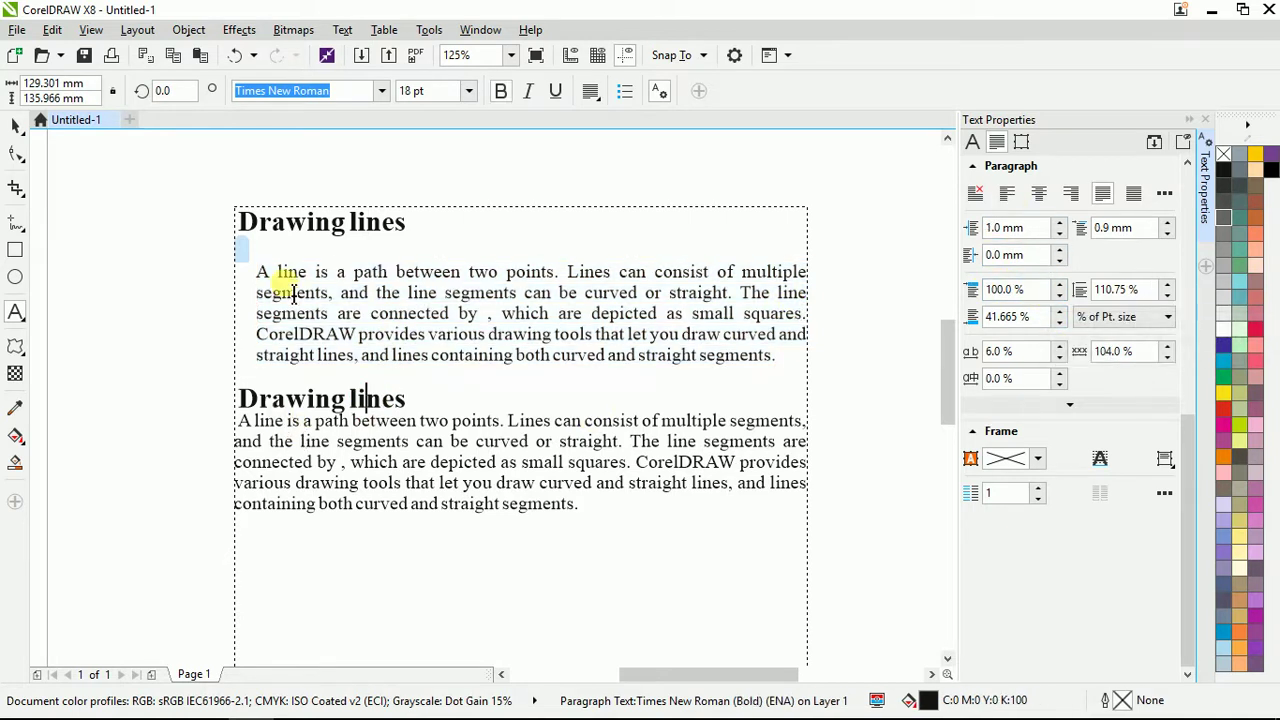
pyautogui.moveTo(240, 421); pyautogui.dragTo(580, 508)
pyautogui.click(246, 397)
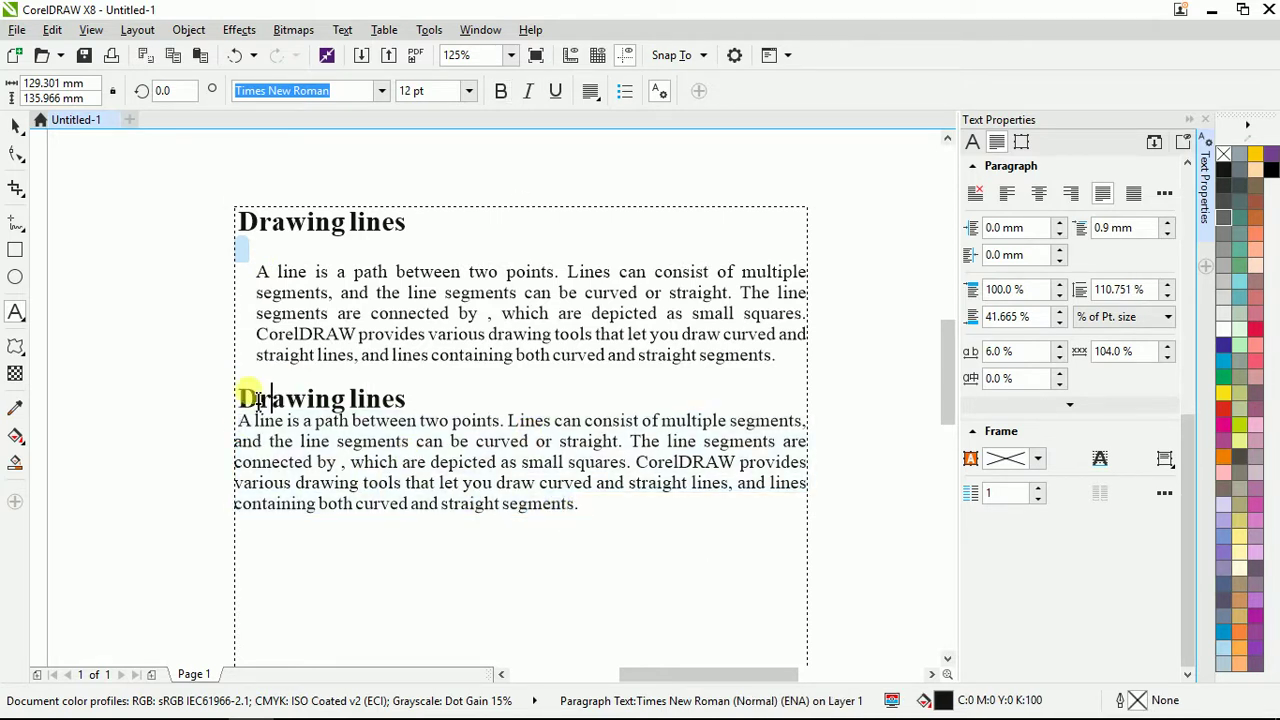
pyautogui.hotkey('ctrl', 'z')
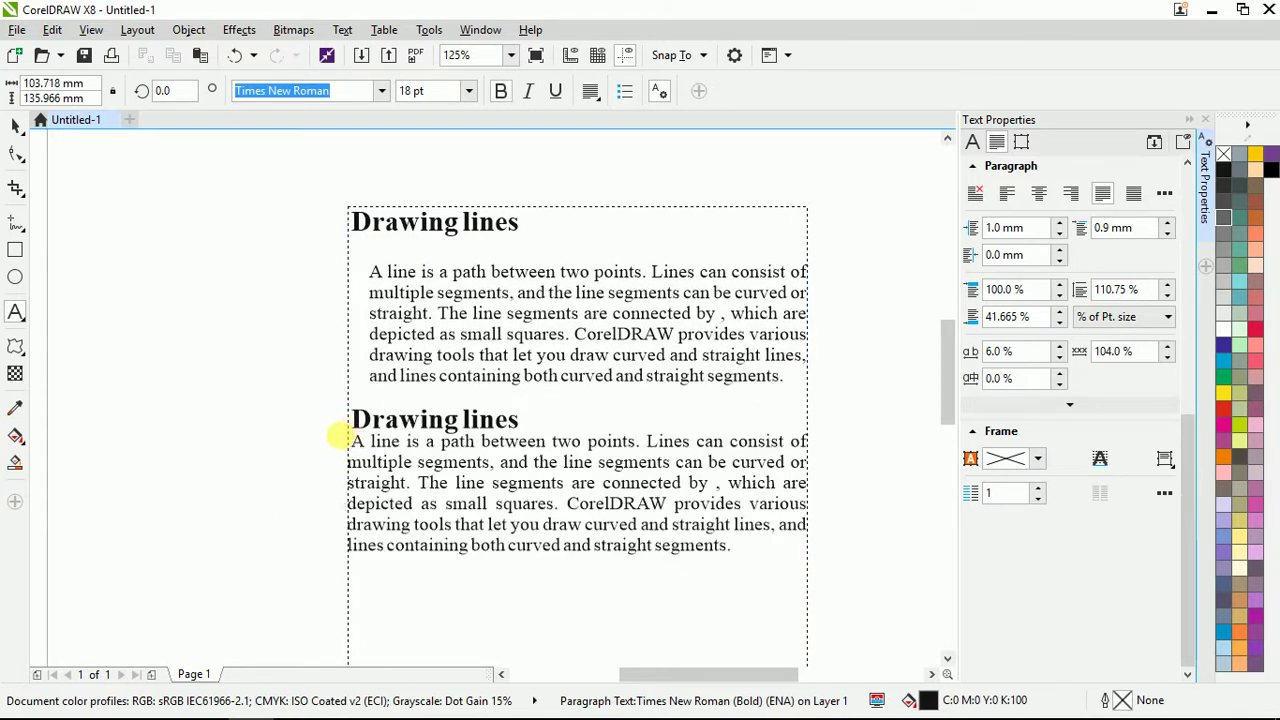
pyautogui.hotkey('ctrl', 'z')
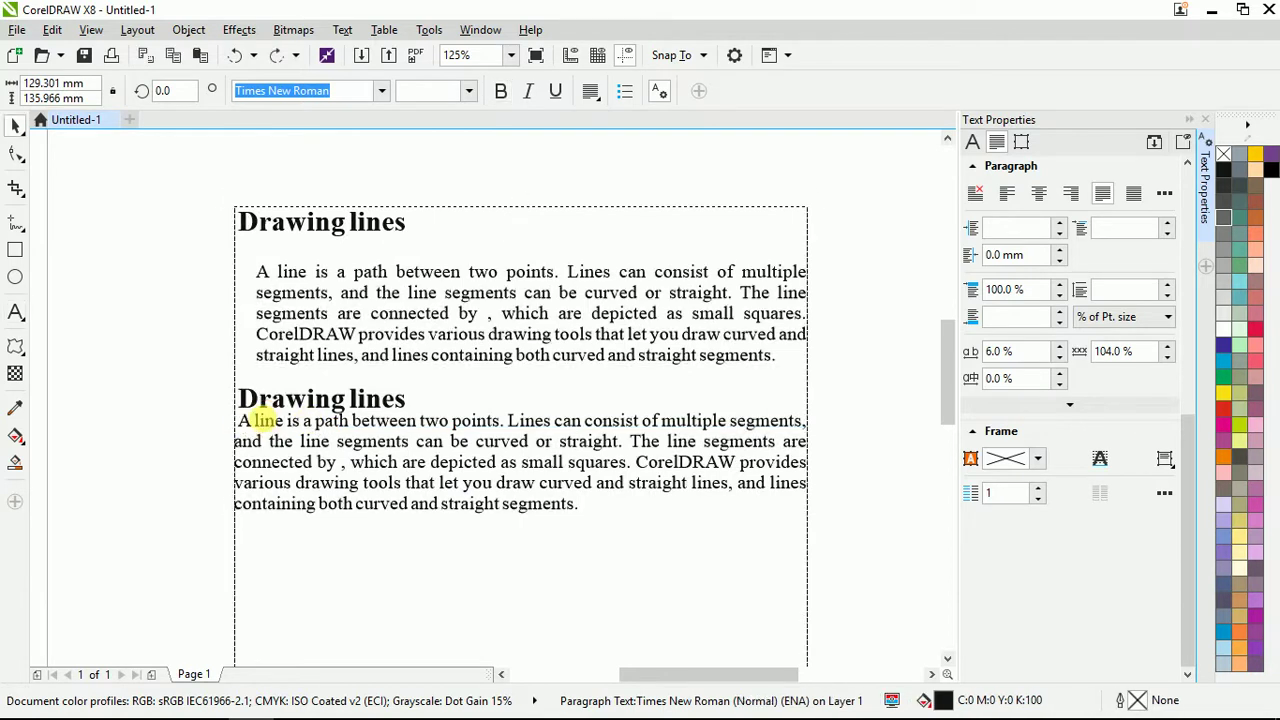
# - Select the second body paragraph and open its before-paragraph spacing for editing
pyautogui.doubleClick(246, 421)
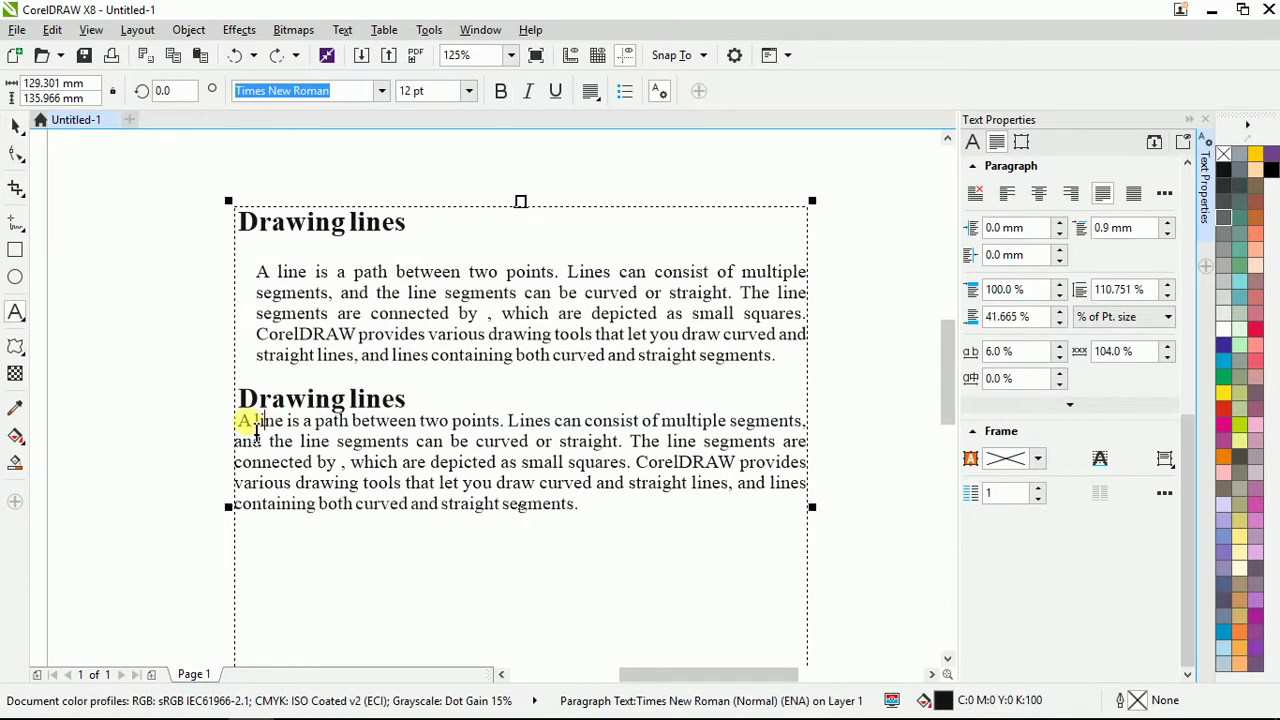
pyautogui.keyDown('shift'); pyautogui.click(614, 523); pyautogui.keyUp('shift')
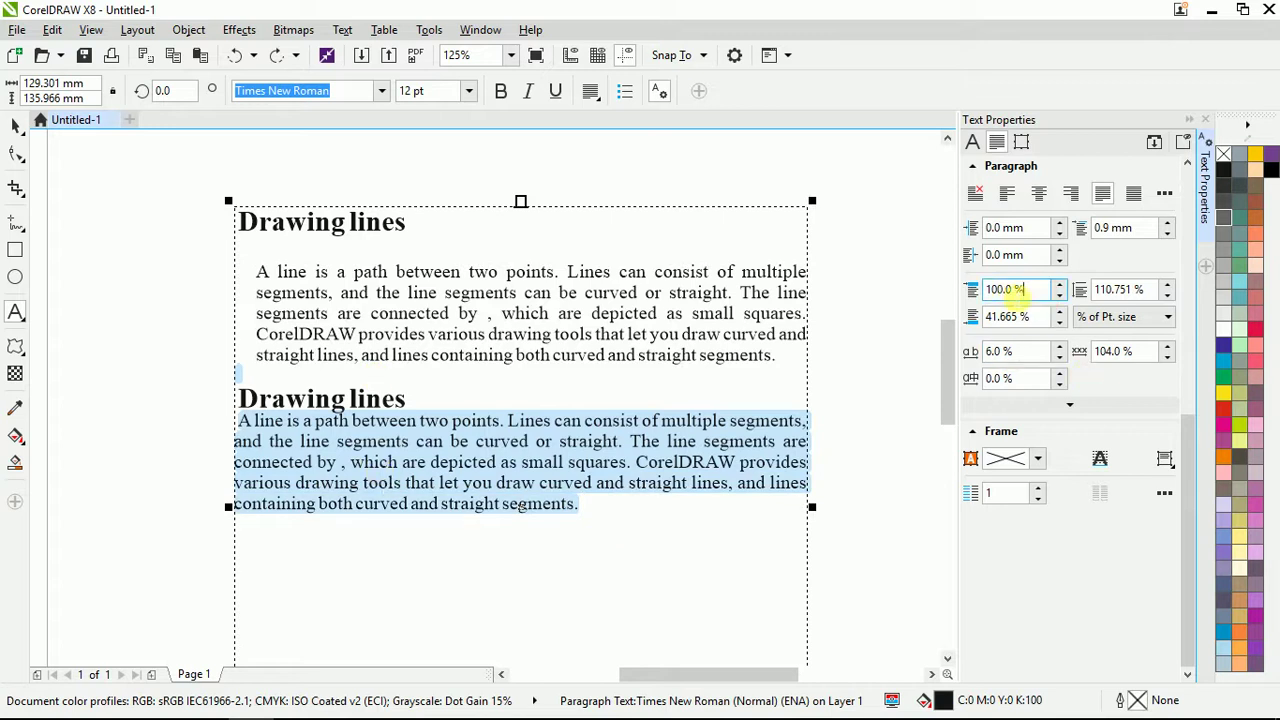
pyautogui.doubleClick(1010, 289)
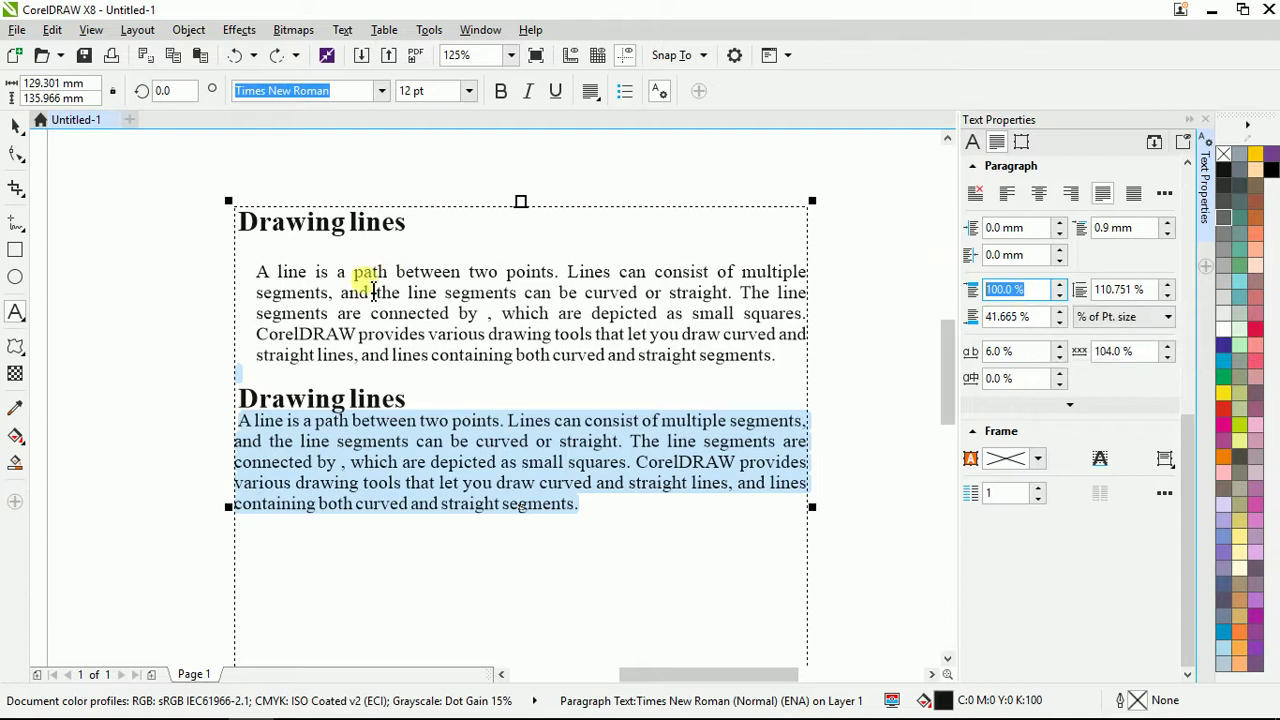
# - Remove the blank space between the first heading and its body text, and break the body off again as a separate paragraph
pyautogui.click(268, 268)
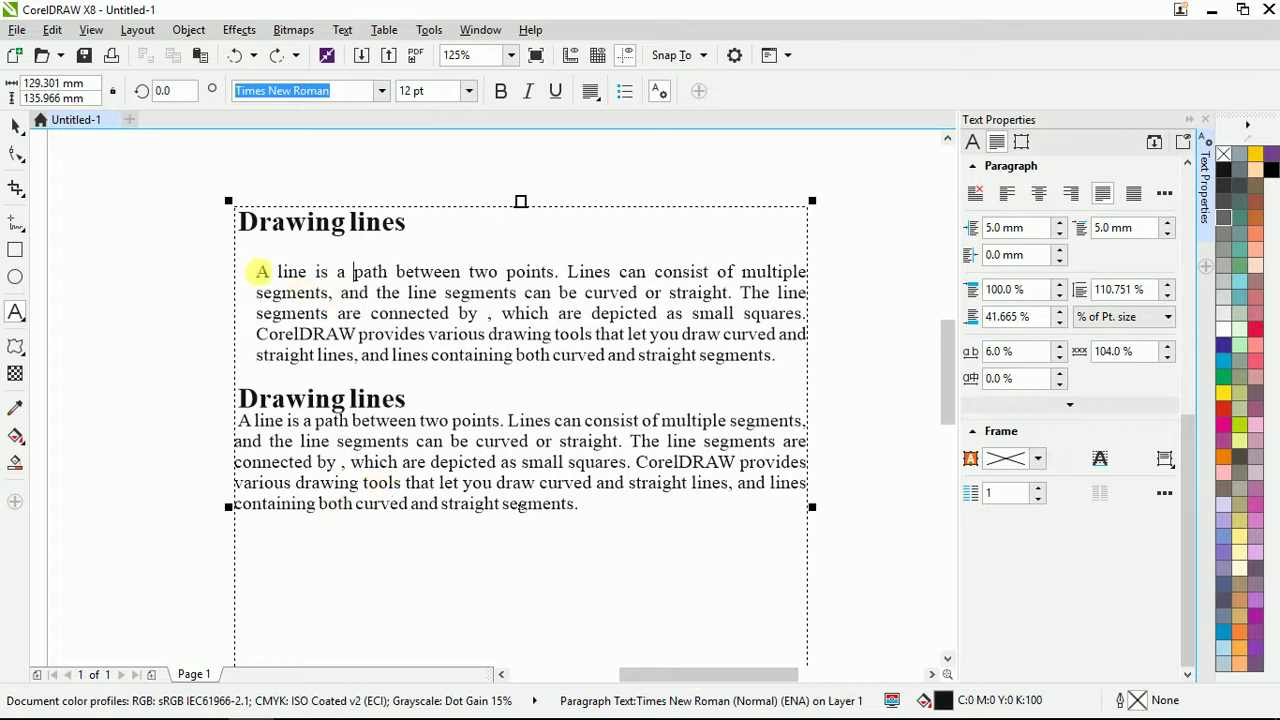
pyautogui.click(257, 274)
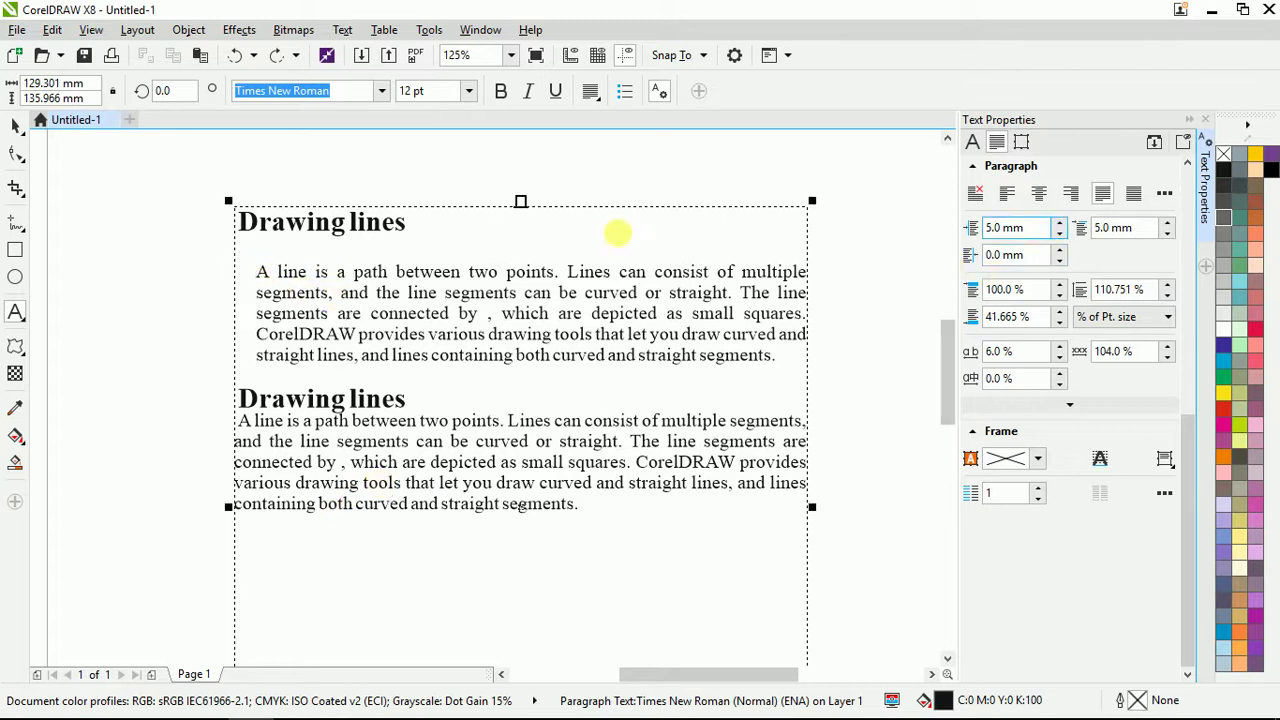
pyautogui.hotkey('ctrl', 'shift', 'z')
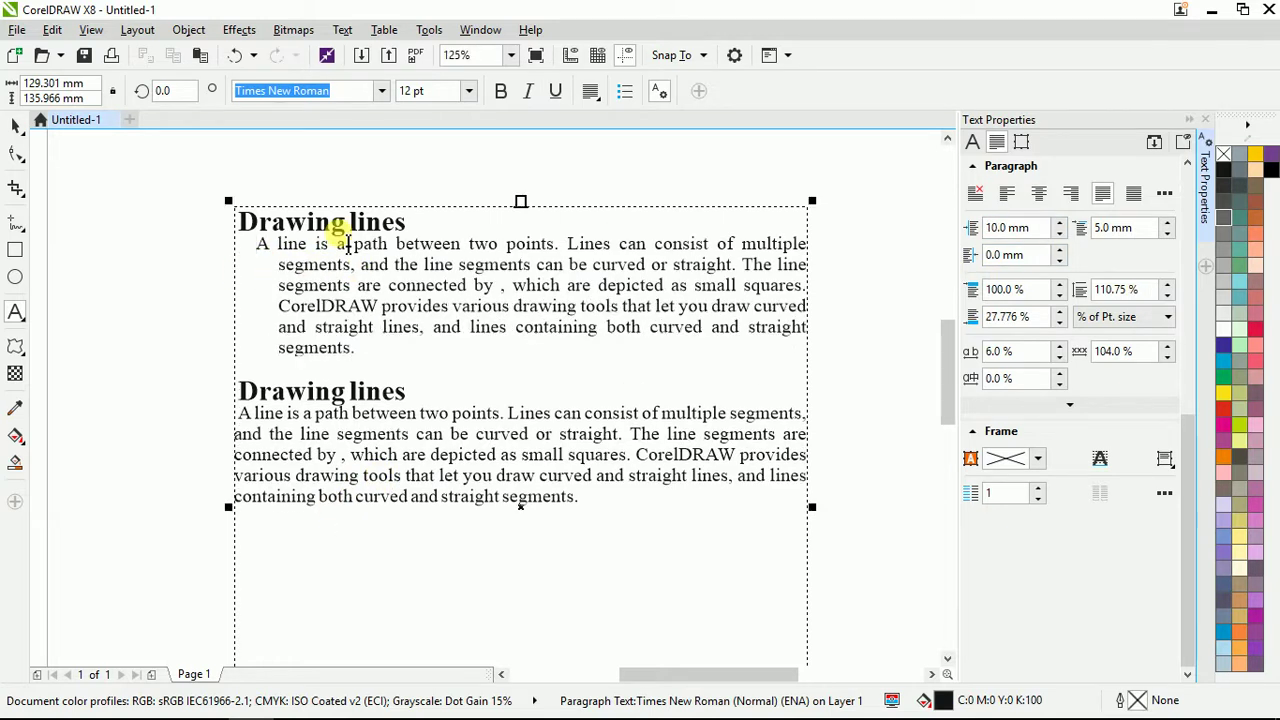
pyautogui.press('BackSpace')
pyautogui.press('Return')
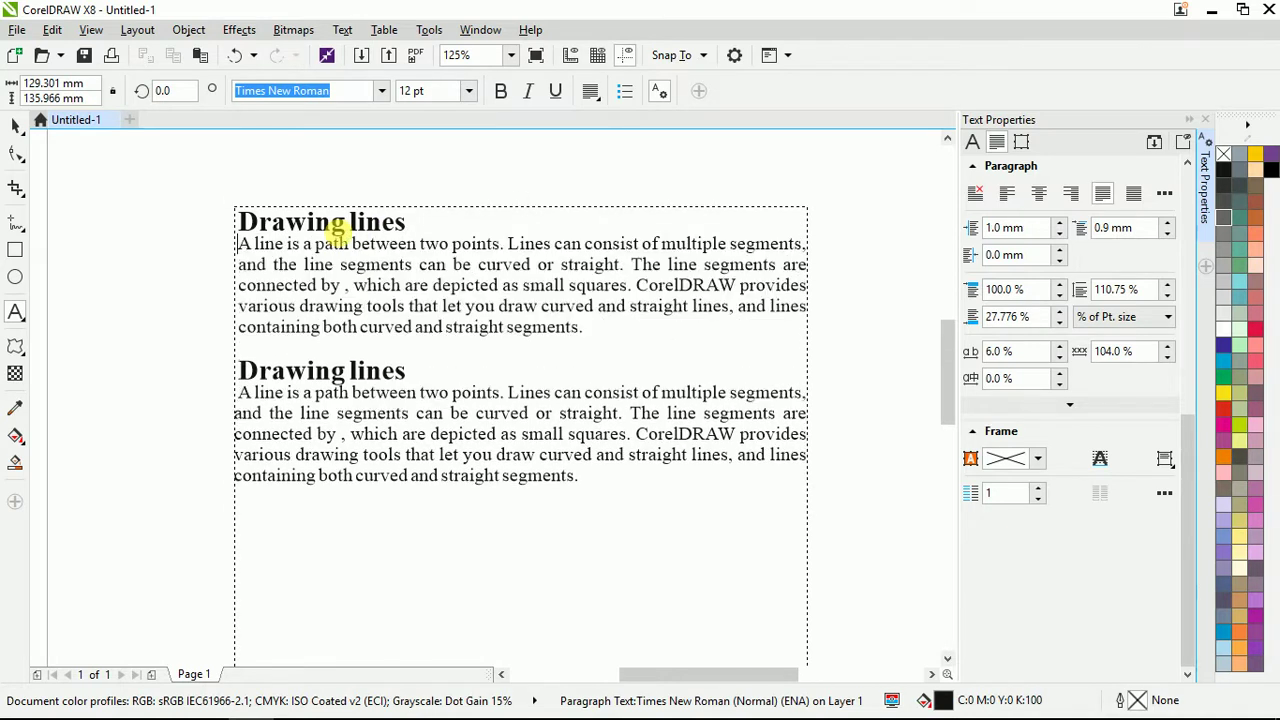
pyautogui.press('Return')
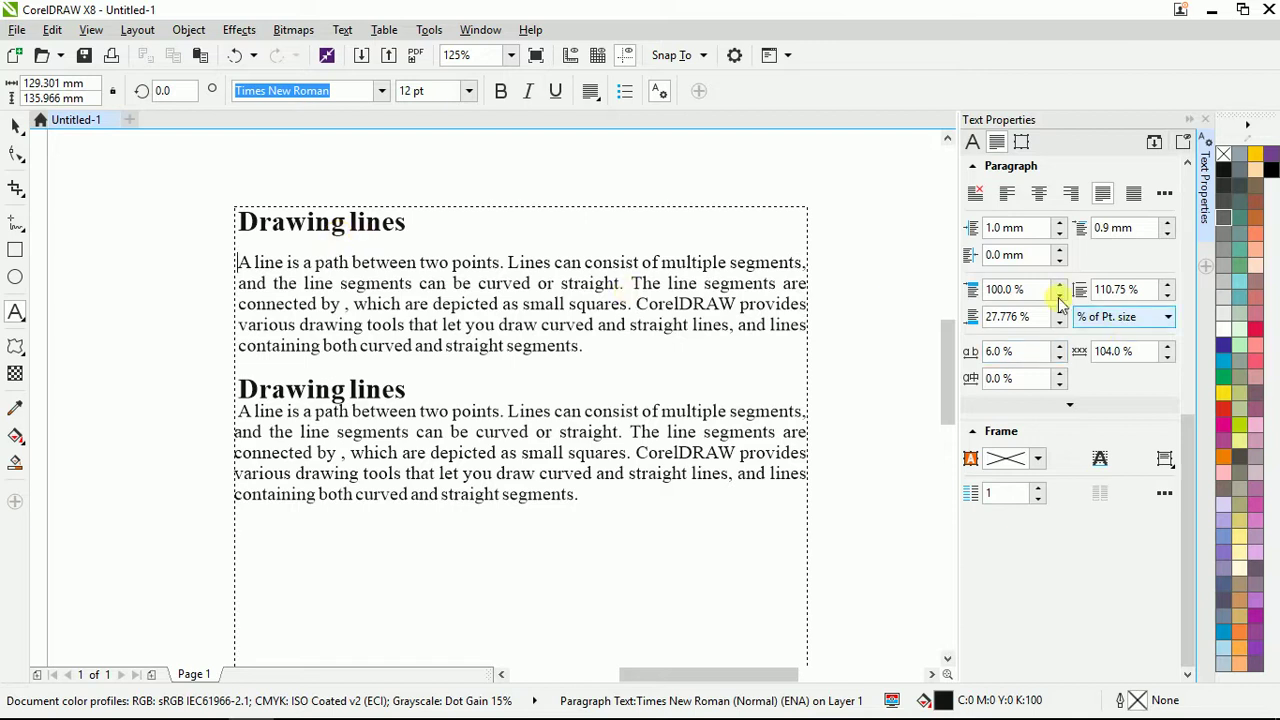
# - Try a before-paragraph spacing of 150% on the first body paragraph, and undo the spacing change and the paragraph break
pyautogui.click(1020, 289)
pyautogui.doubleClick(1005, 289)
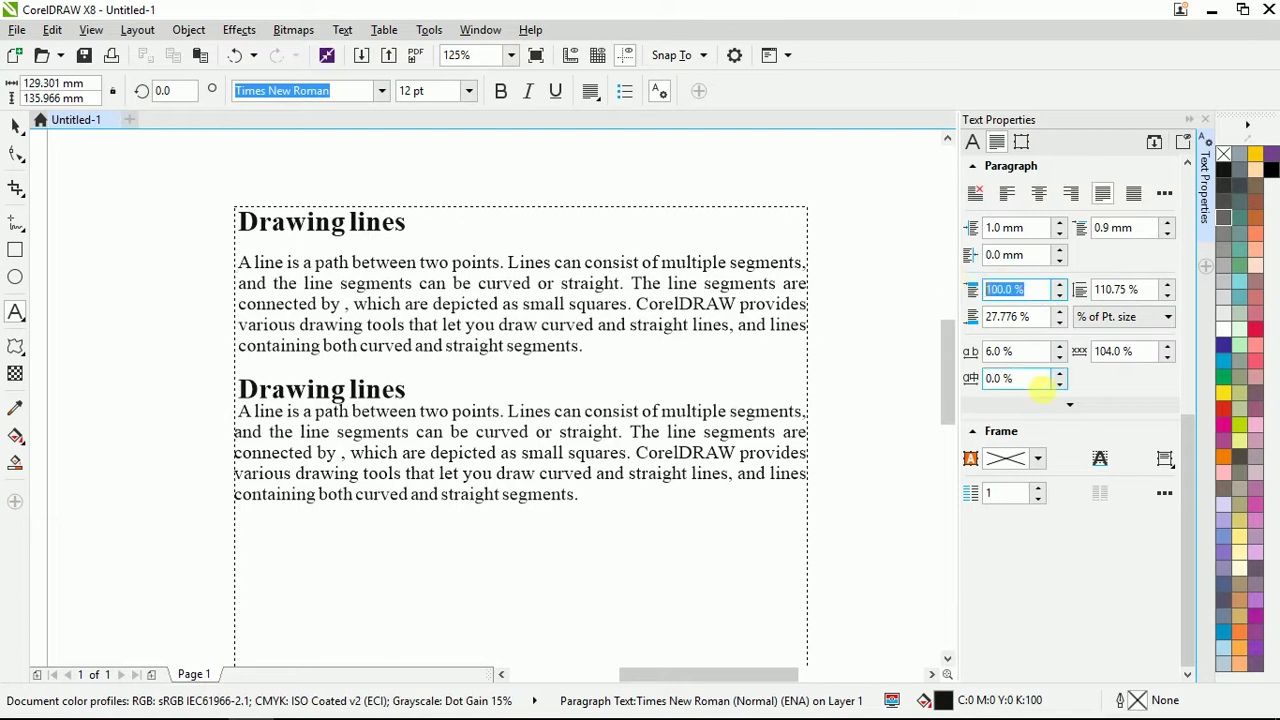
pyautogui.write('1')
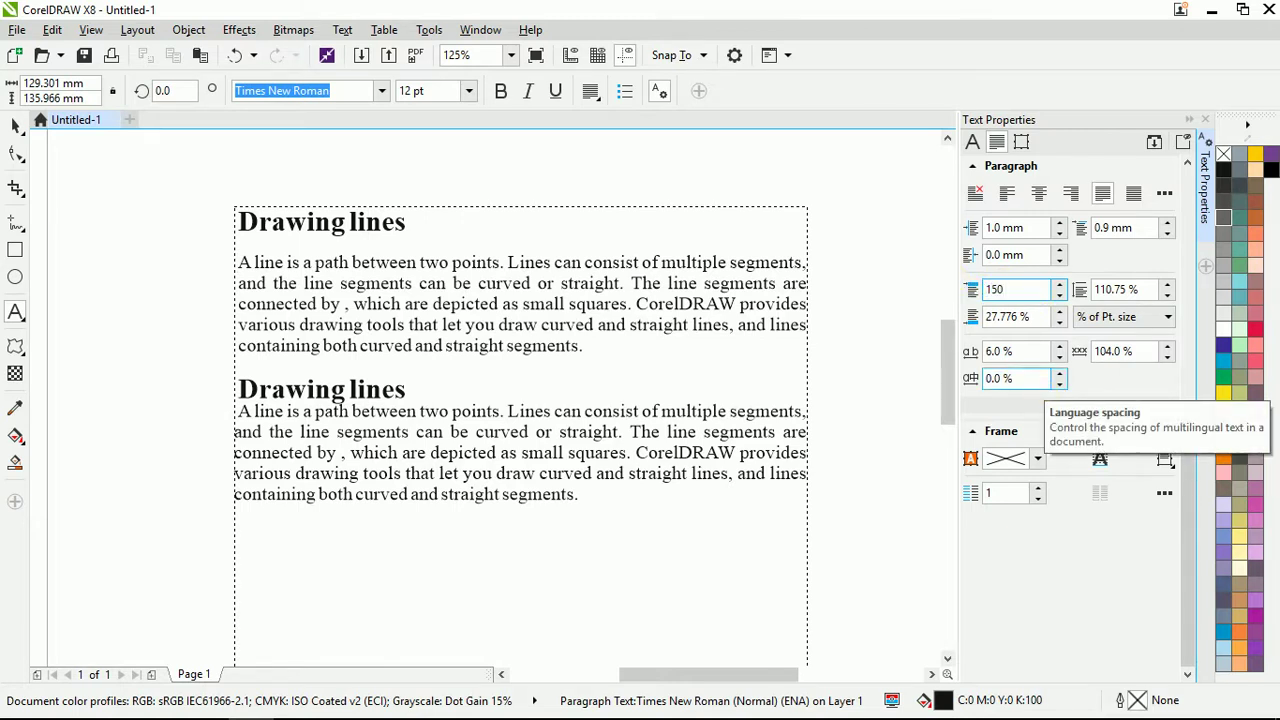
pyautogui.write('50')
pyautogui.click(1030, 378)
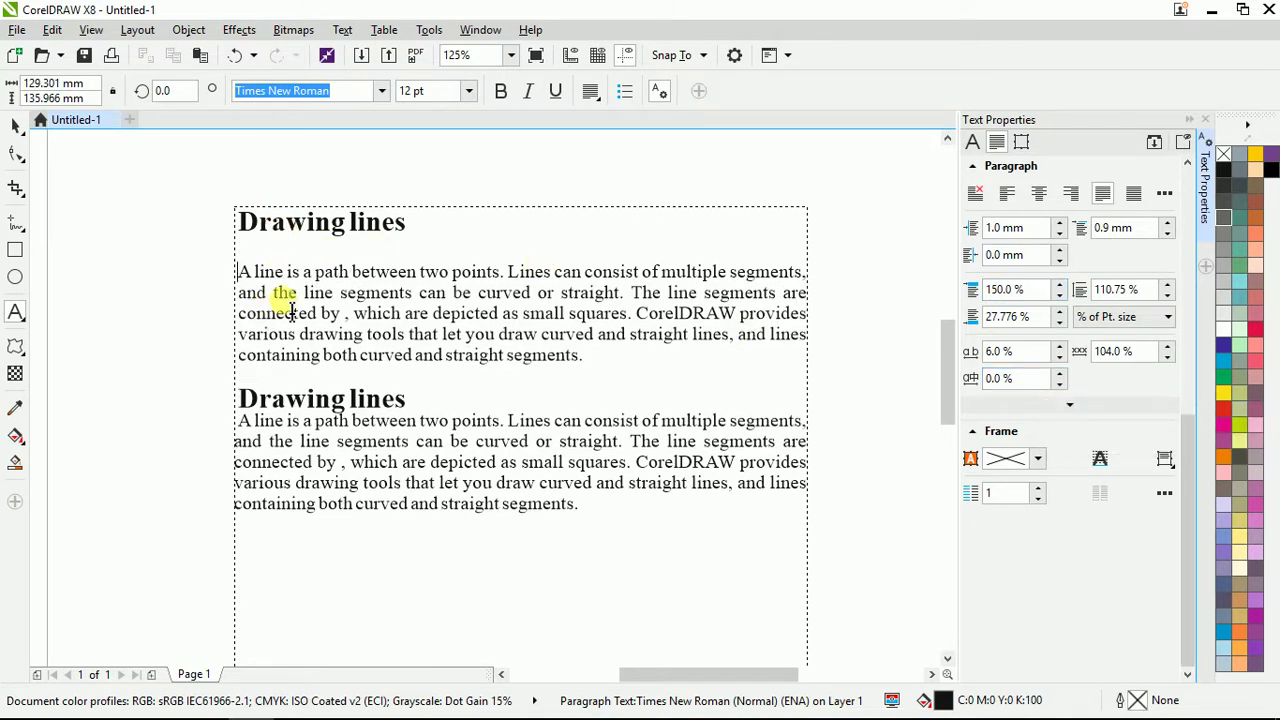
pyautogui.click(244, 272)
pyautogui.hotkey('ctrl', 'z')
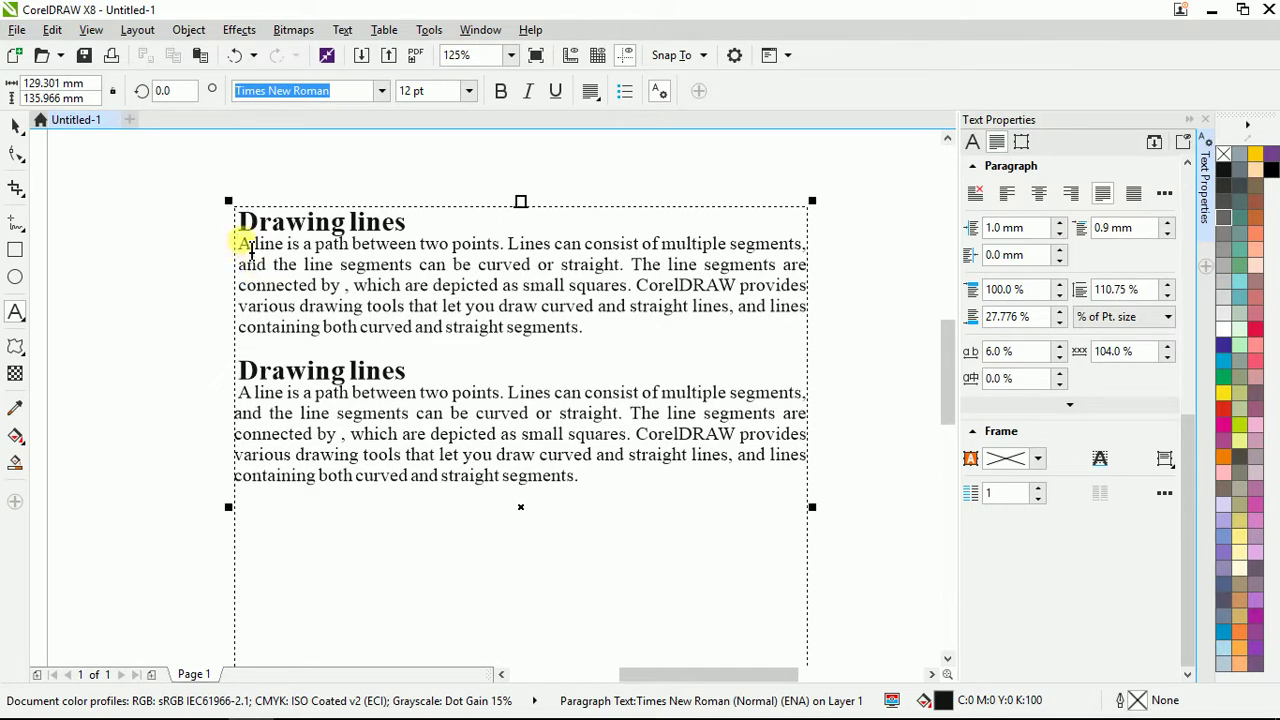
pyautogui.scroll(5, 244, 250)
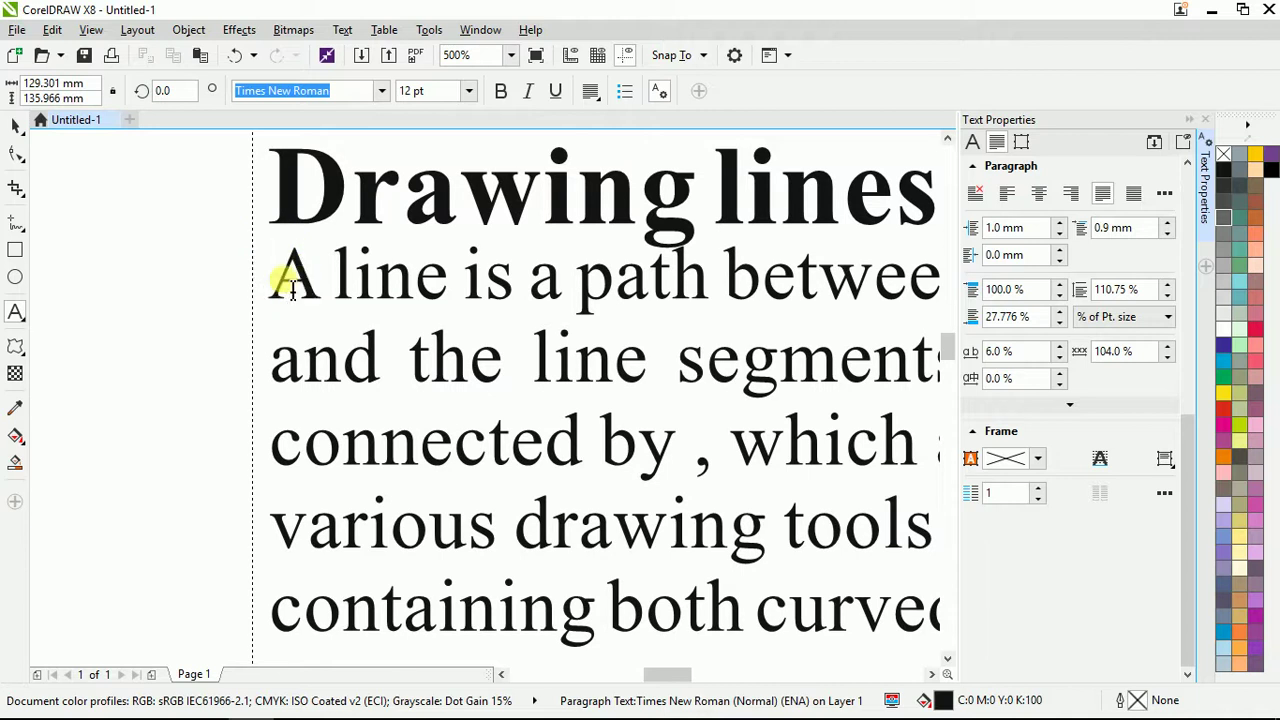
pyautogui.scroll(-3, 191, 271)
pyautogui.scroll(3, 247, 268)
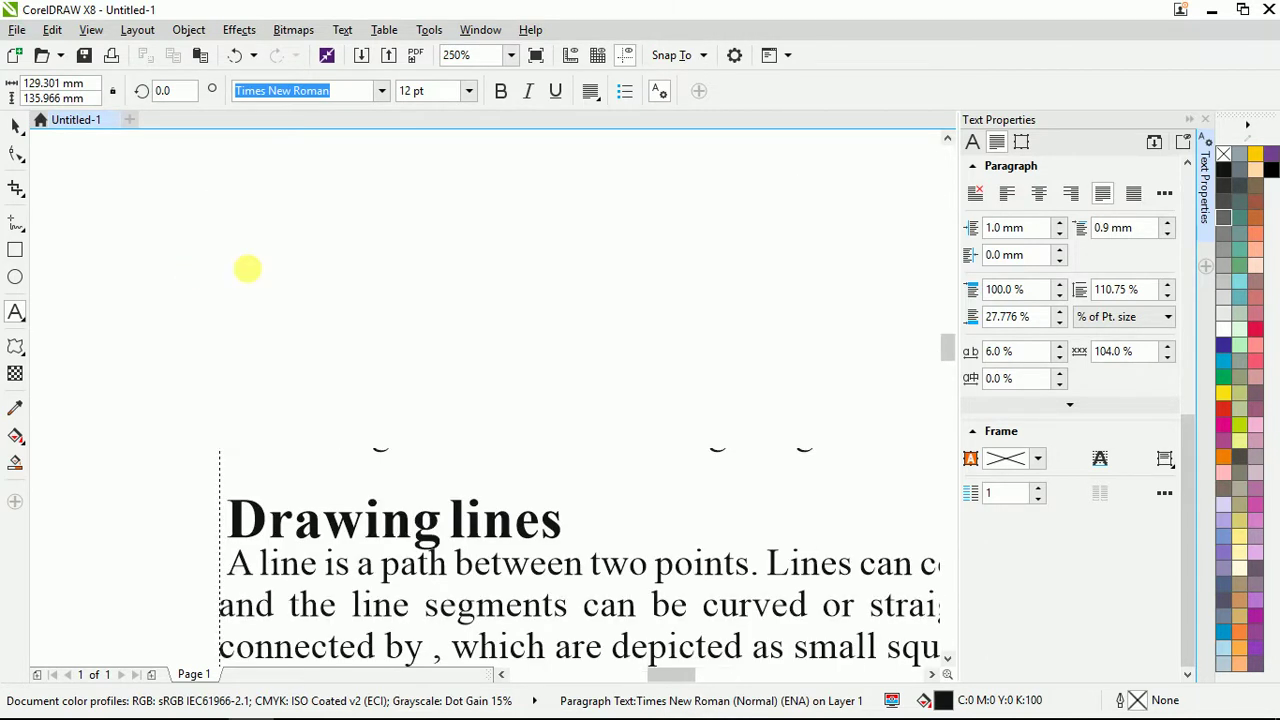
pyautogui.scroll(2, 247, 268)
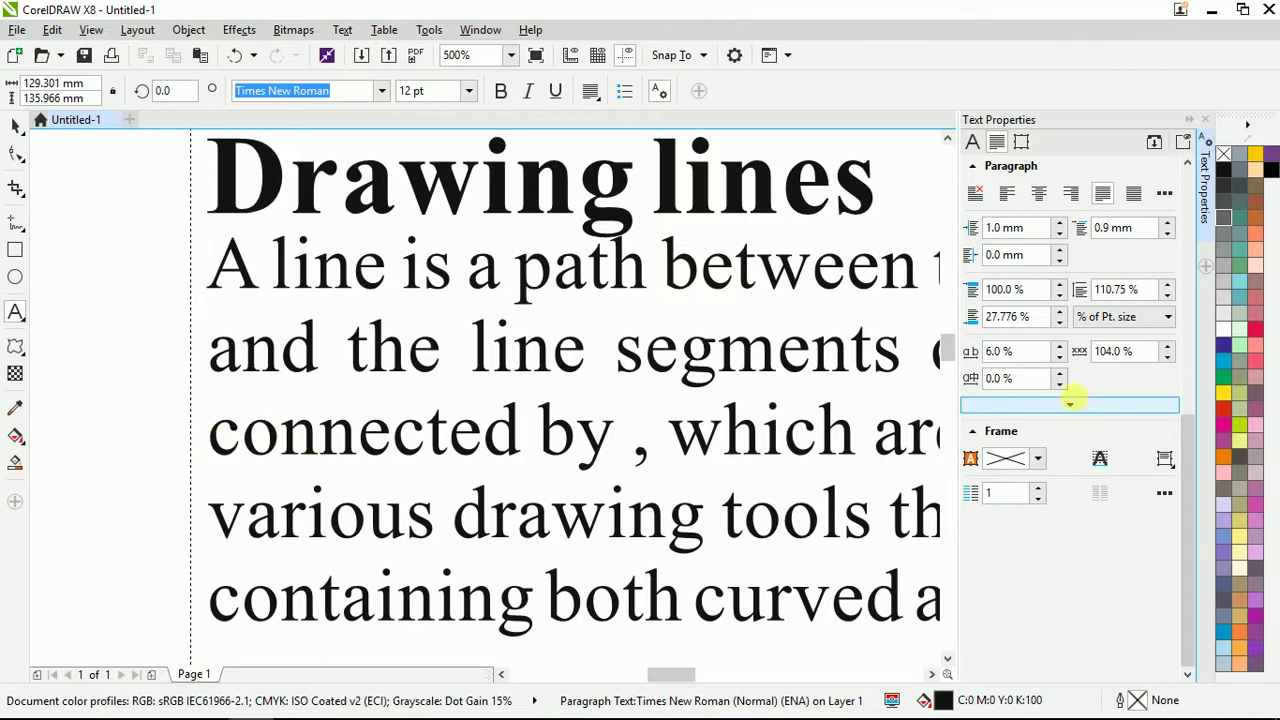
pyautogui.scroll(-2, 106, 309)
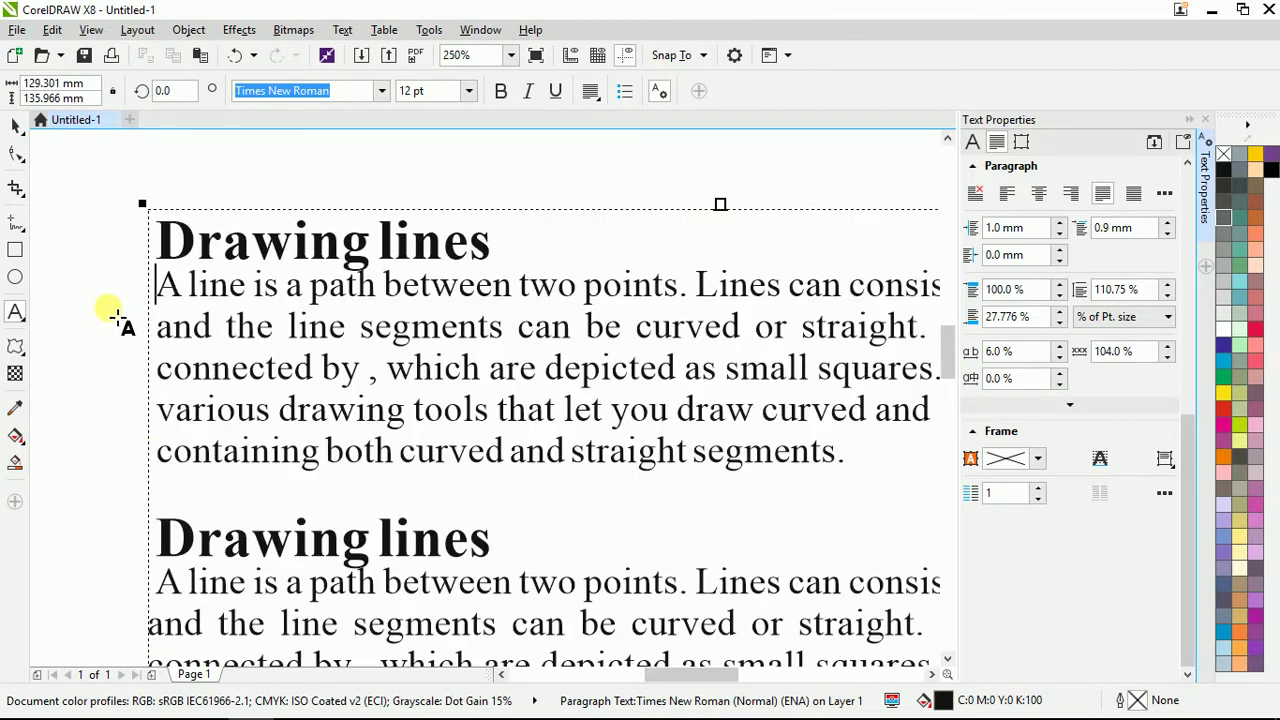
# - Try adding a blank line between the first heading and its body text, and remove it again
pyautogui.moveTo(160, 232); pyautogui.dragTo(472, 243)
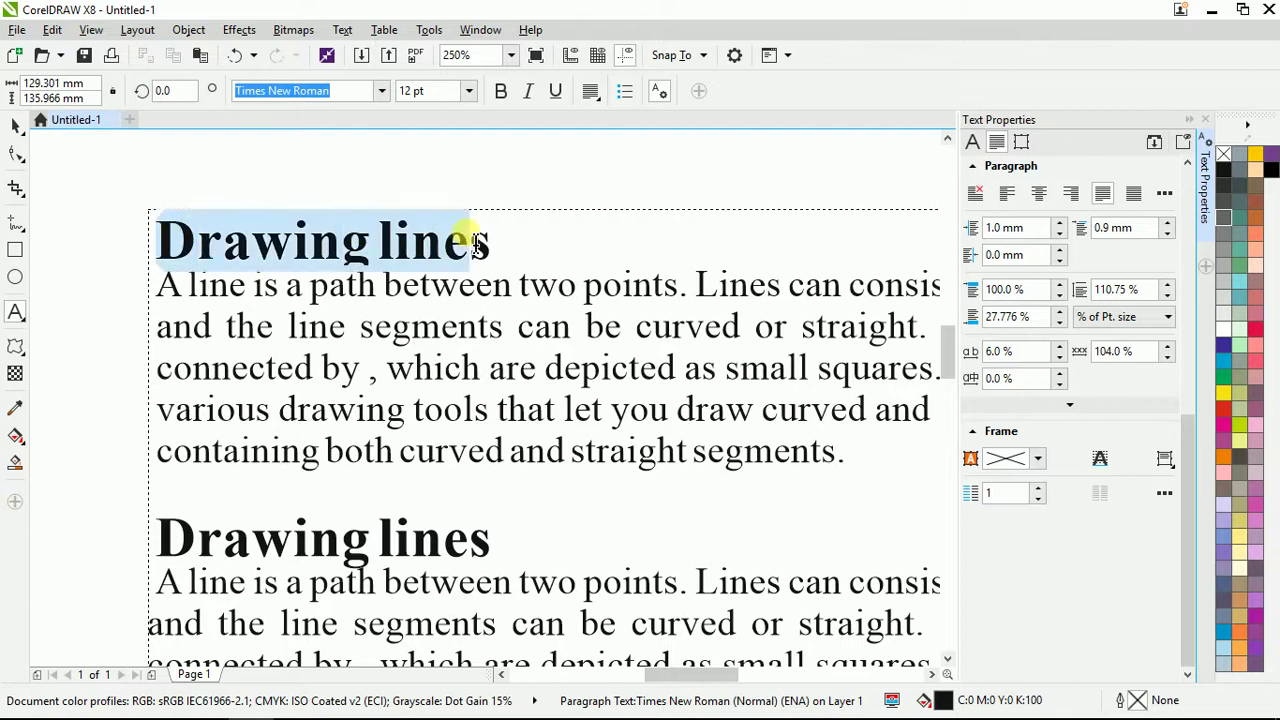
pyautogui.moveTo(160, 288); pyautogui.dragTo(500, 288)
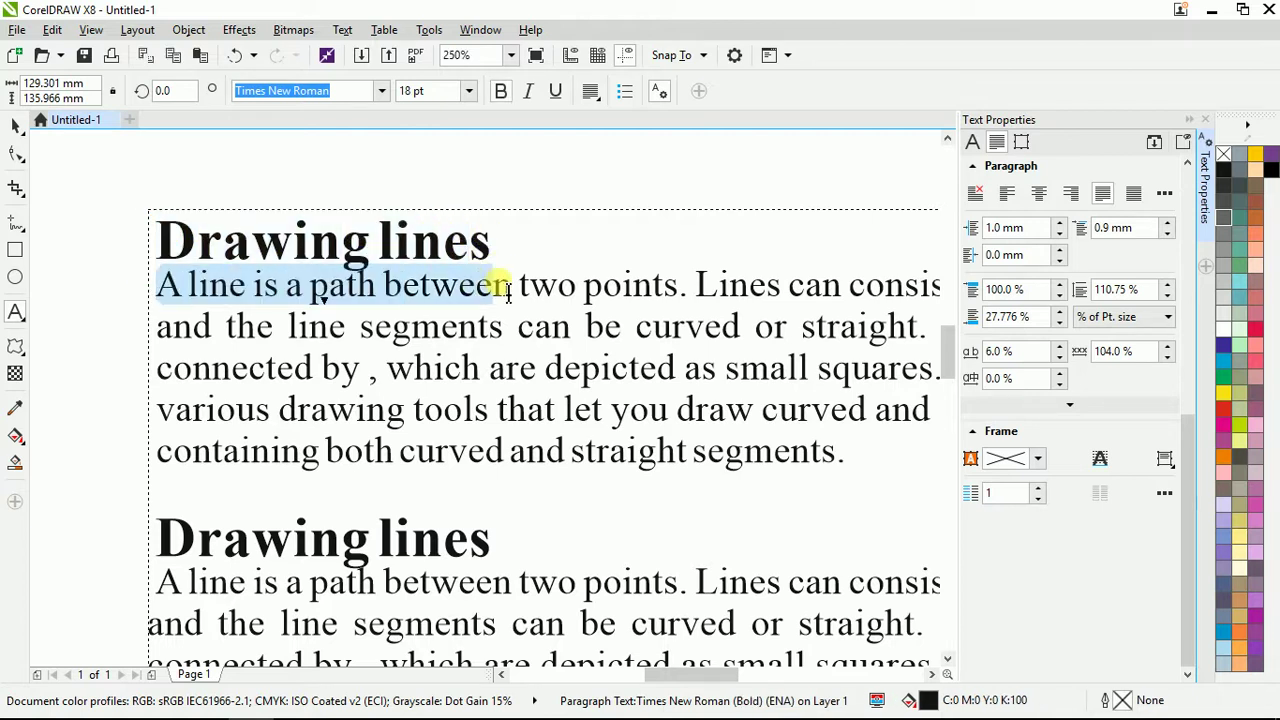
pyautogui.click(497, 245)
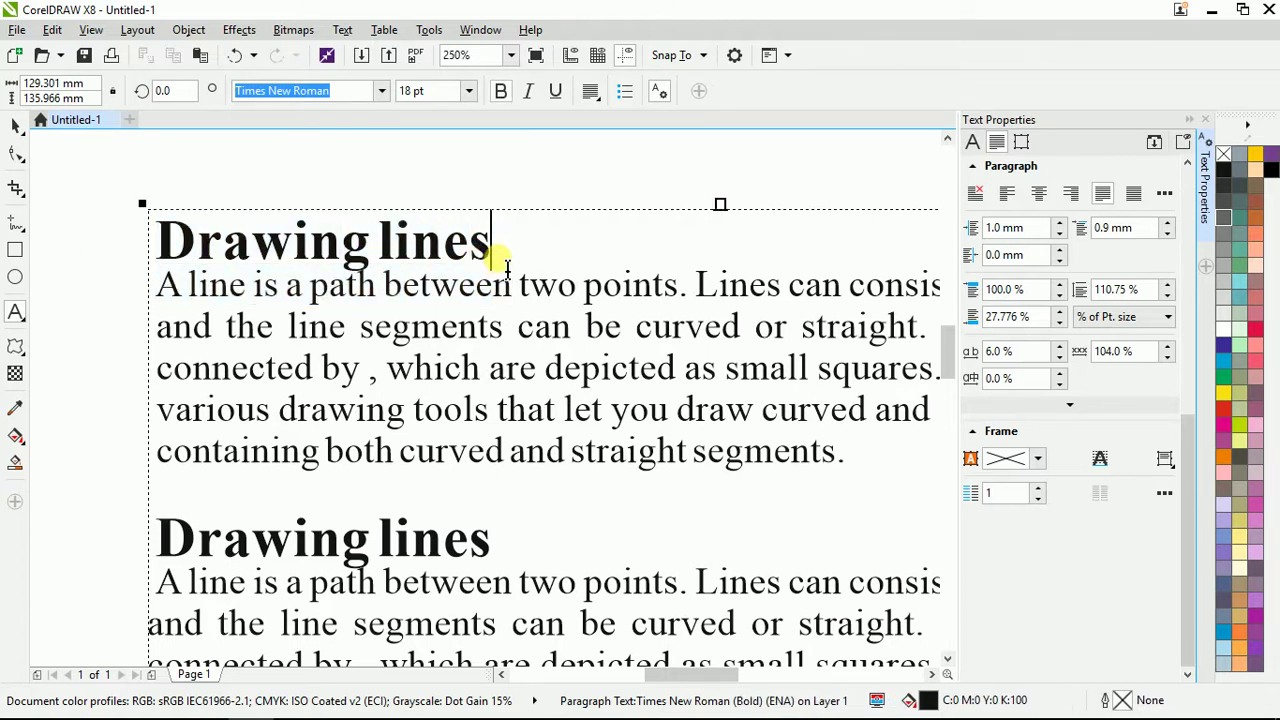
pyautogui.press('Return')
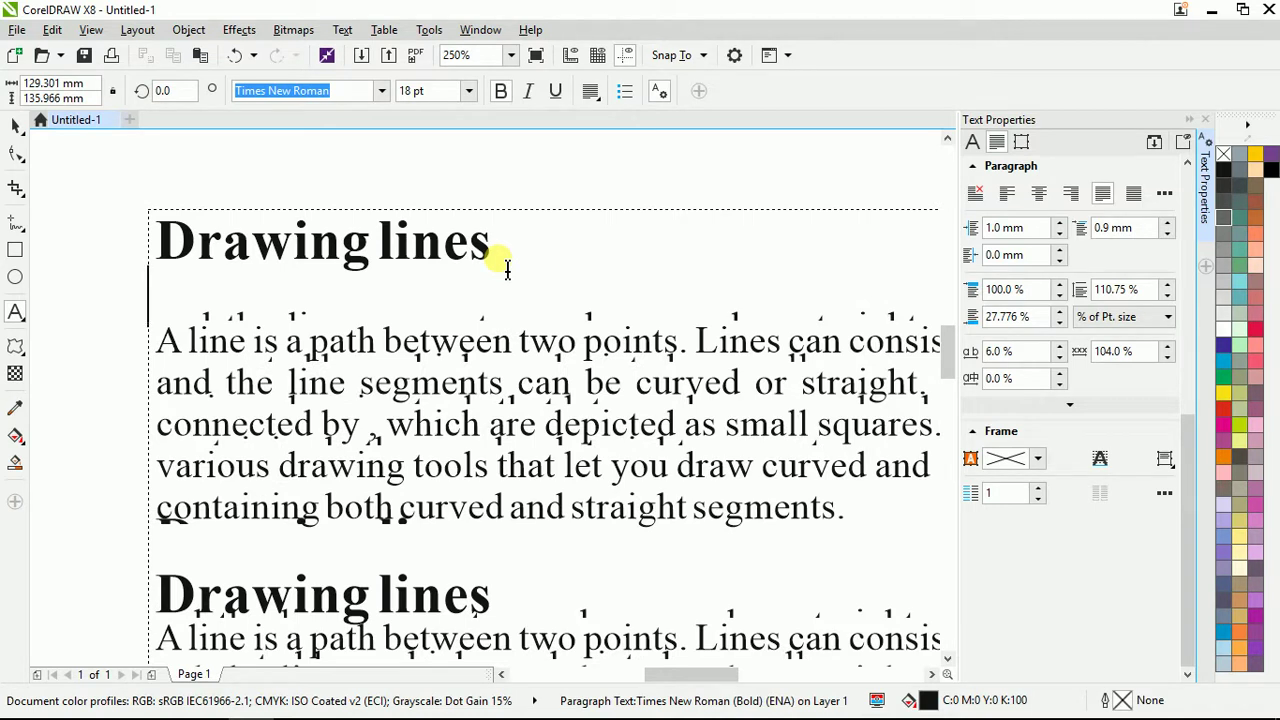
pyautogui.scroll(-1, 378, 306)
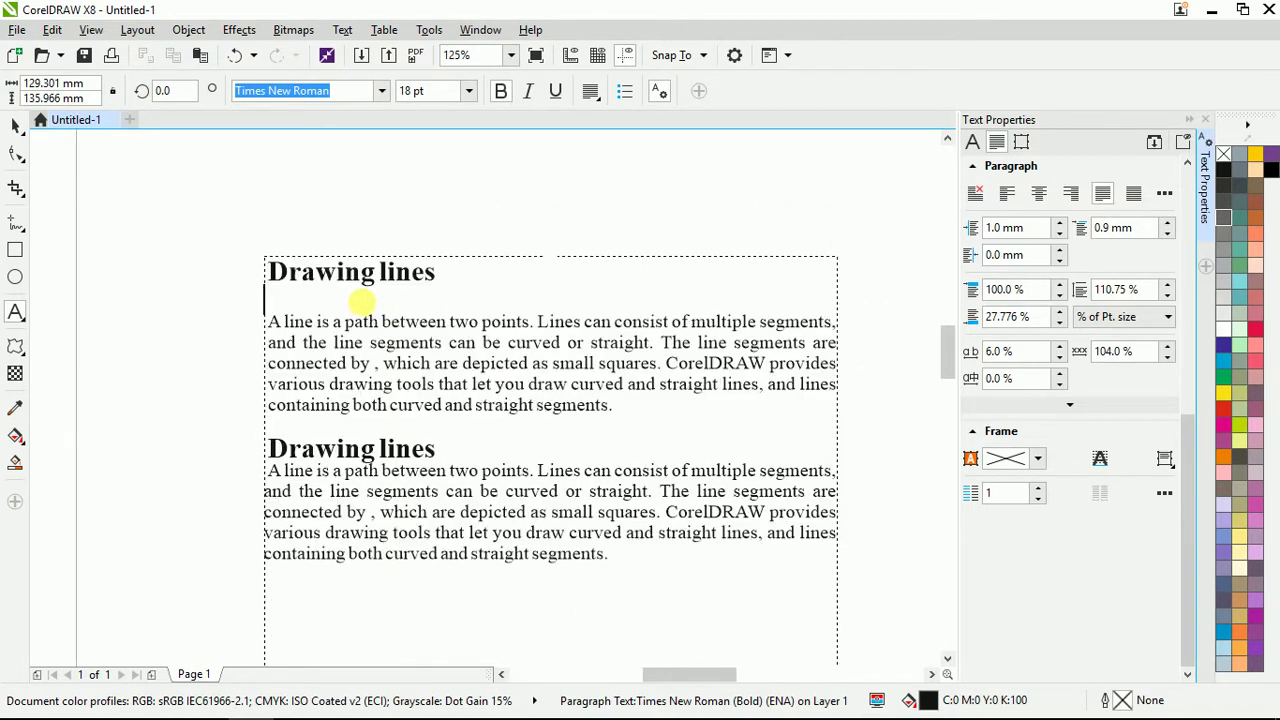
pyautogui.scroll(1, 360, 300)
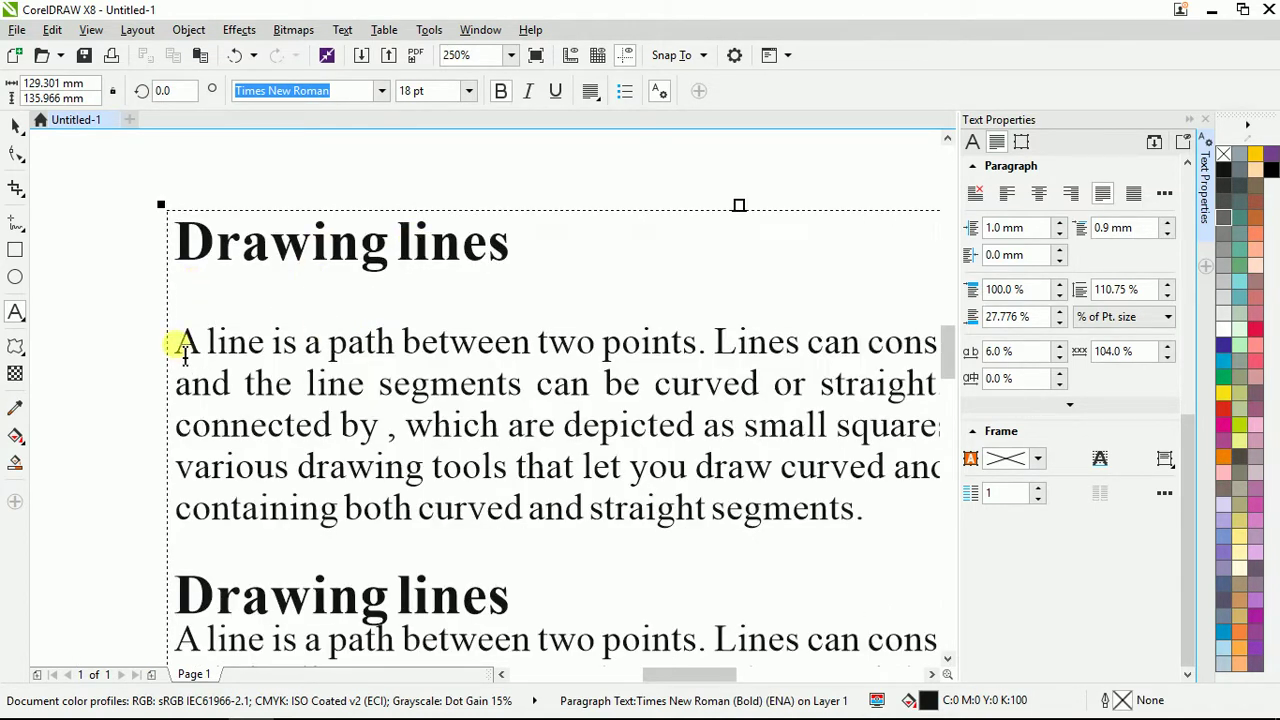
pyautogui.click(182, 335)
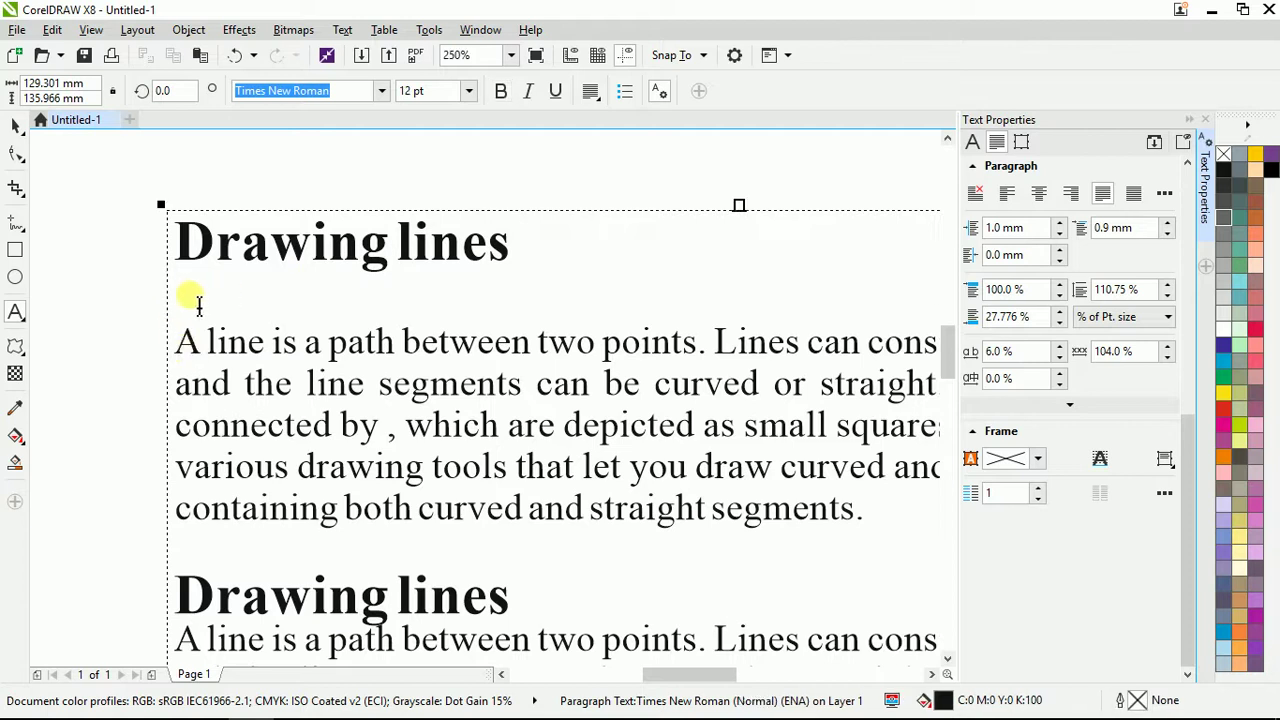
pyautogui.press('BackSpace')
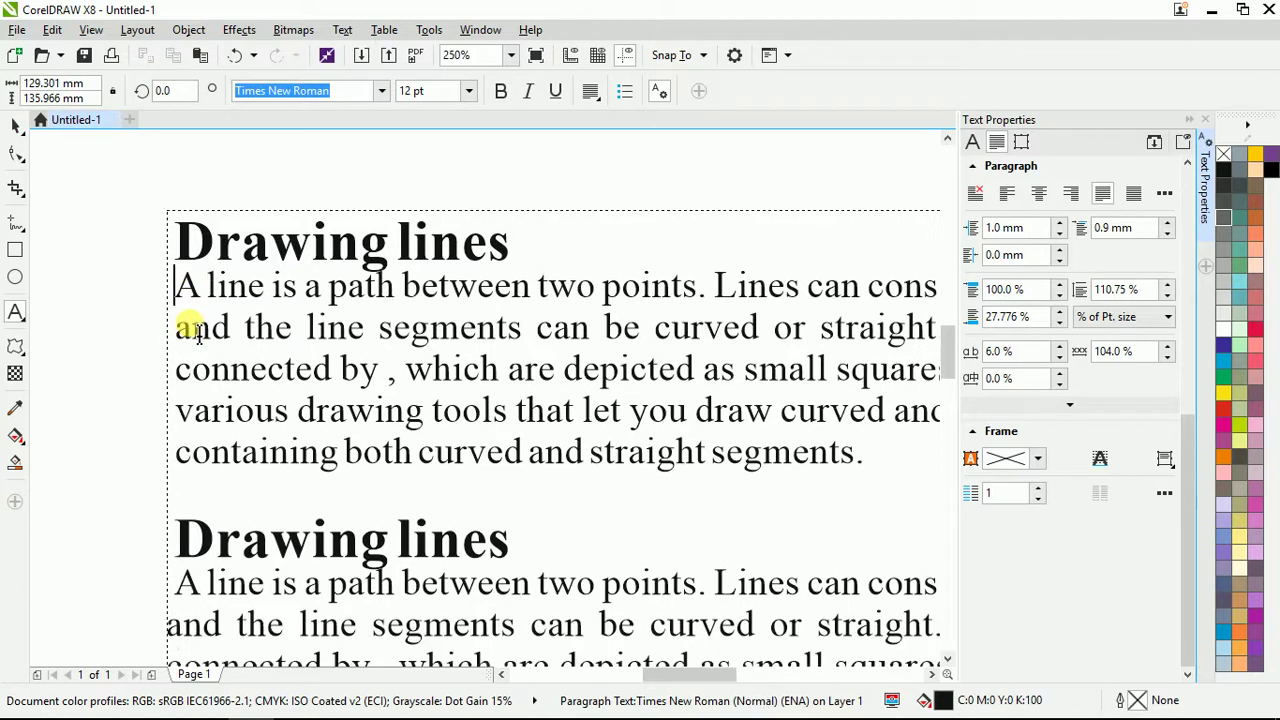
pyautogui.press('Return')
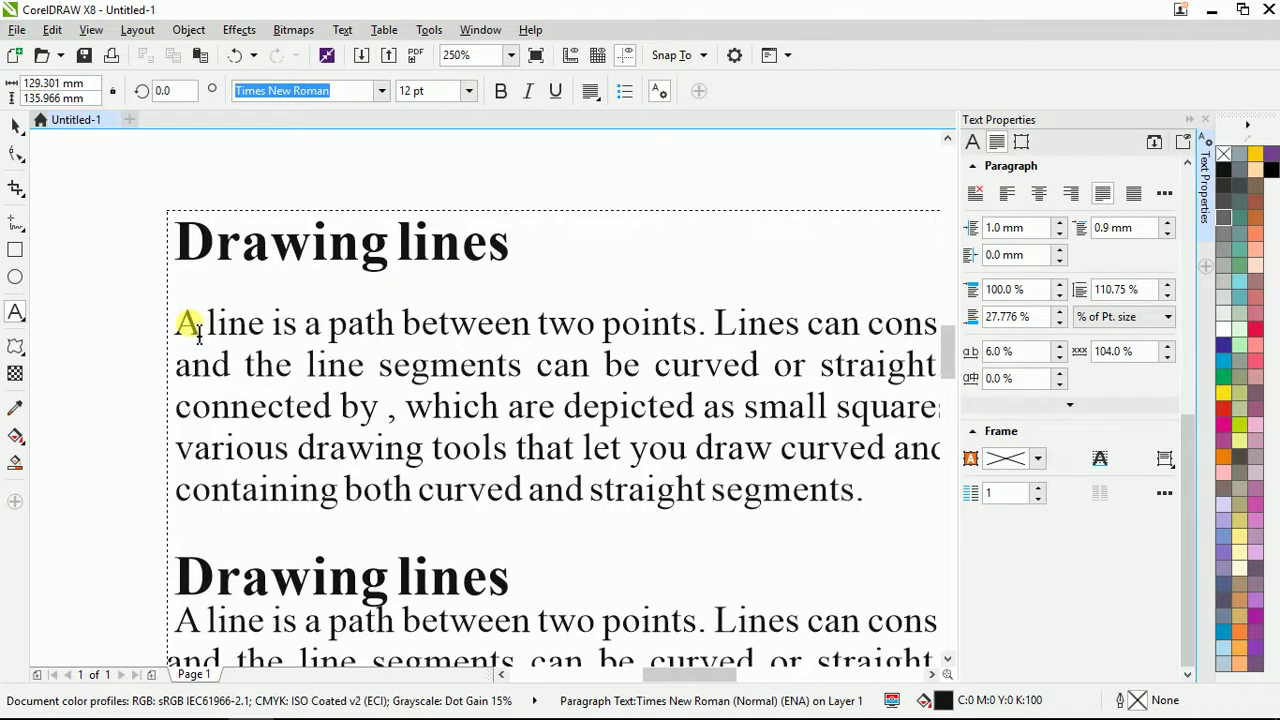
pyautogui.press('BackSpace')
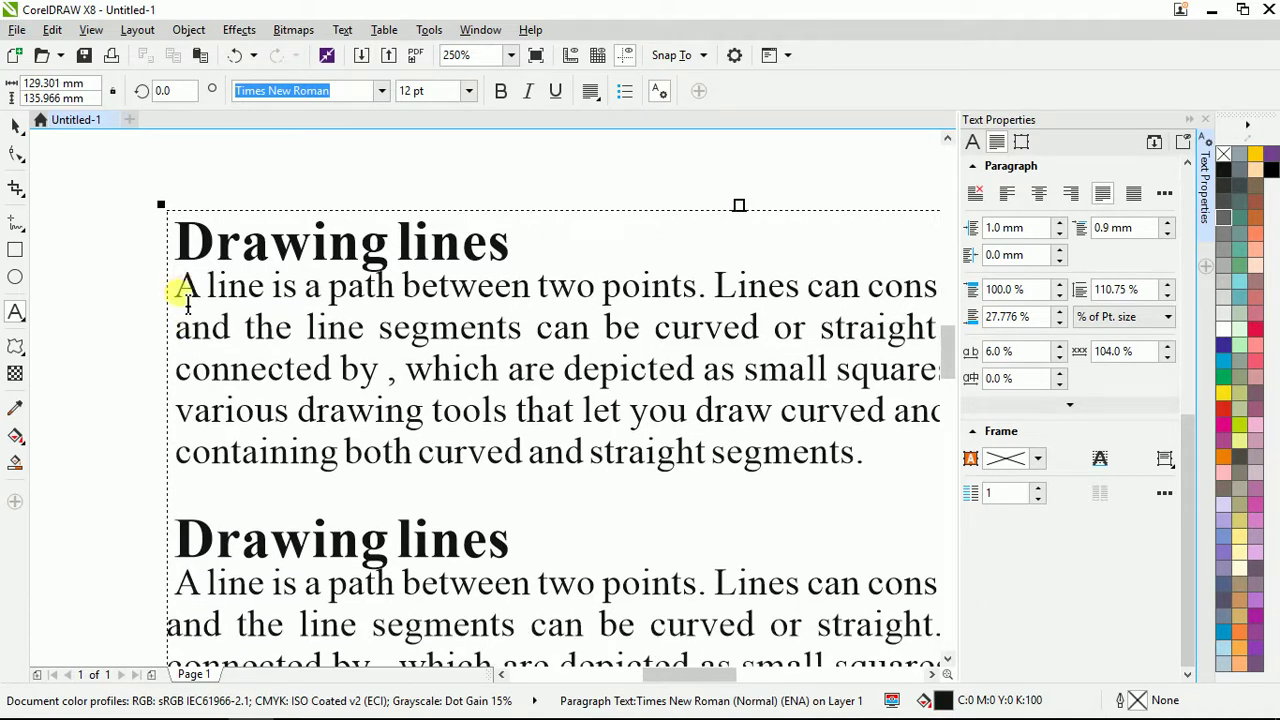
# - Try before-paragraph spacings of 120% and 130% on the first body paragraph
pyautogui.scroll(2, 165, 270)
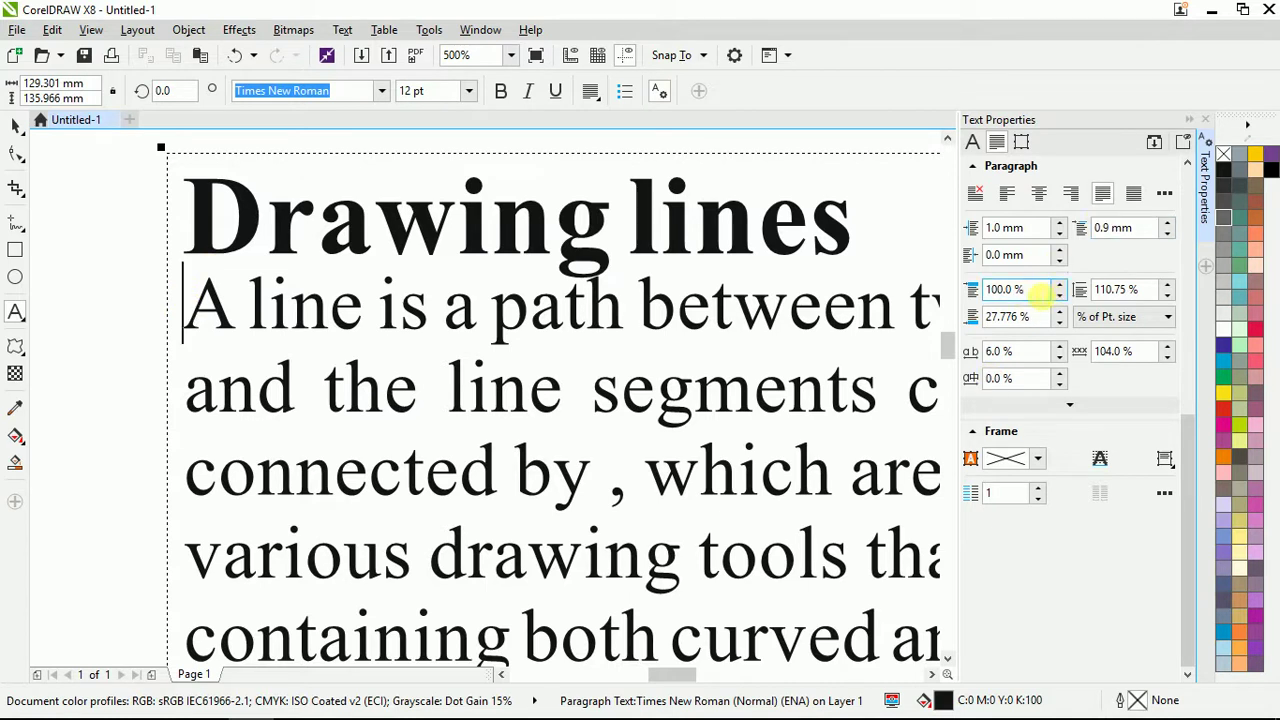
pyautogui.doubleClick(1006, 289)
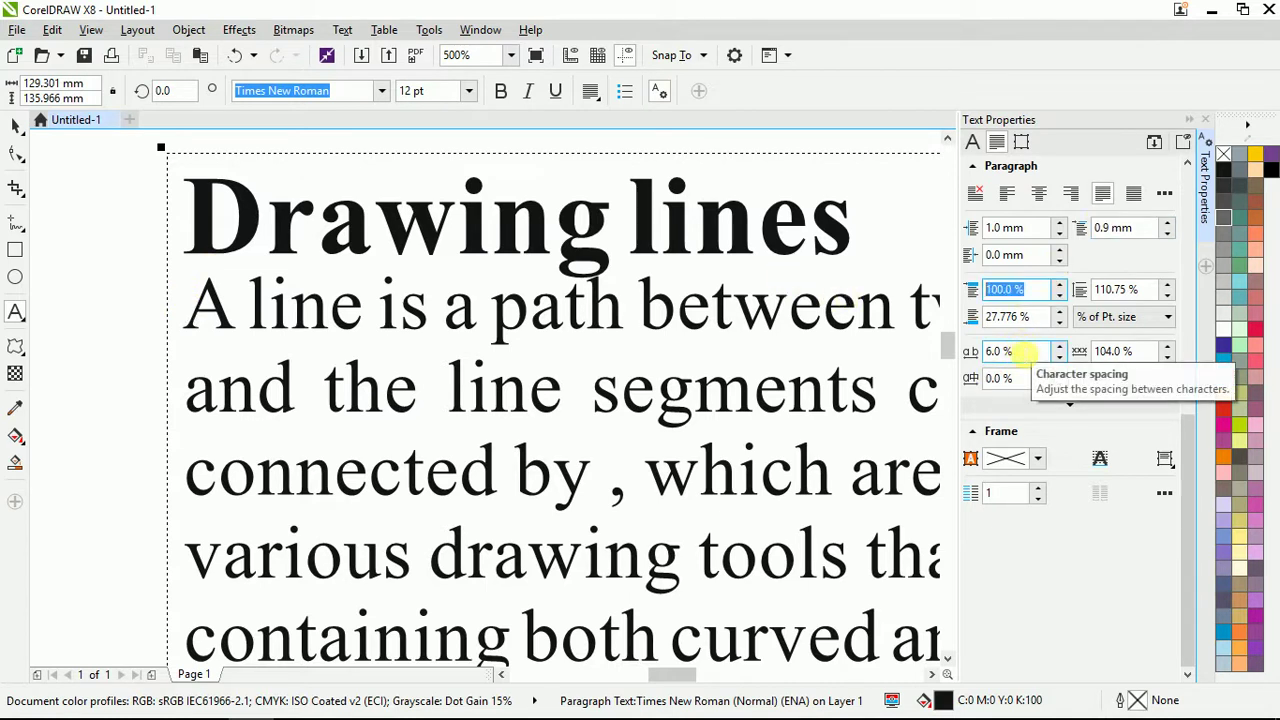
pyautogui.write('120')
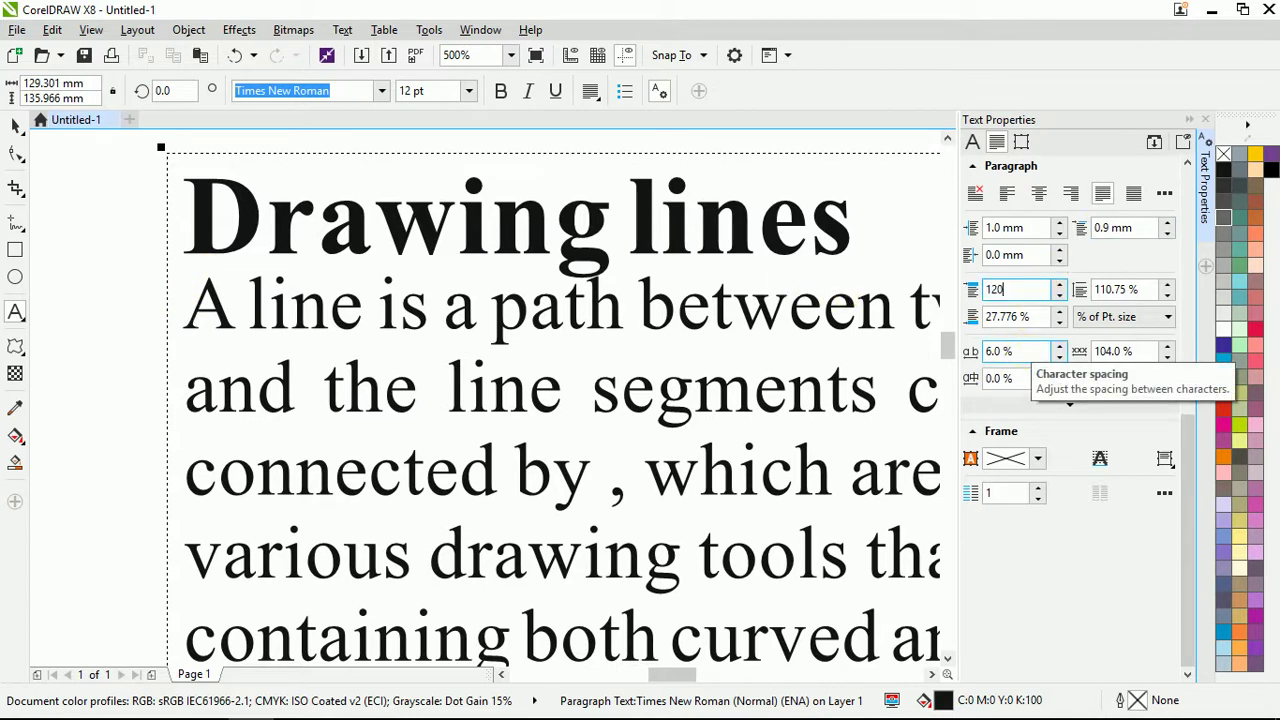
pyautogui.press('Return')
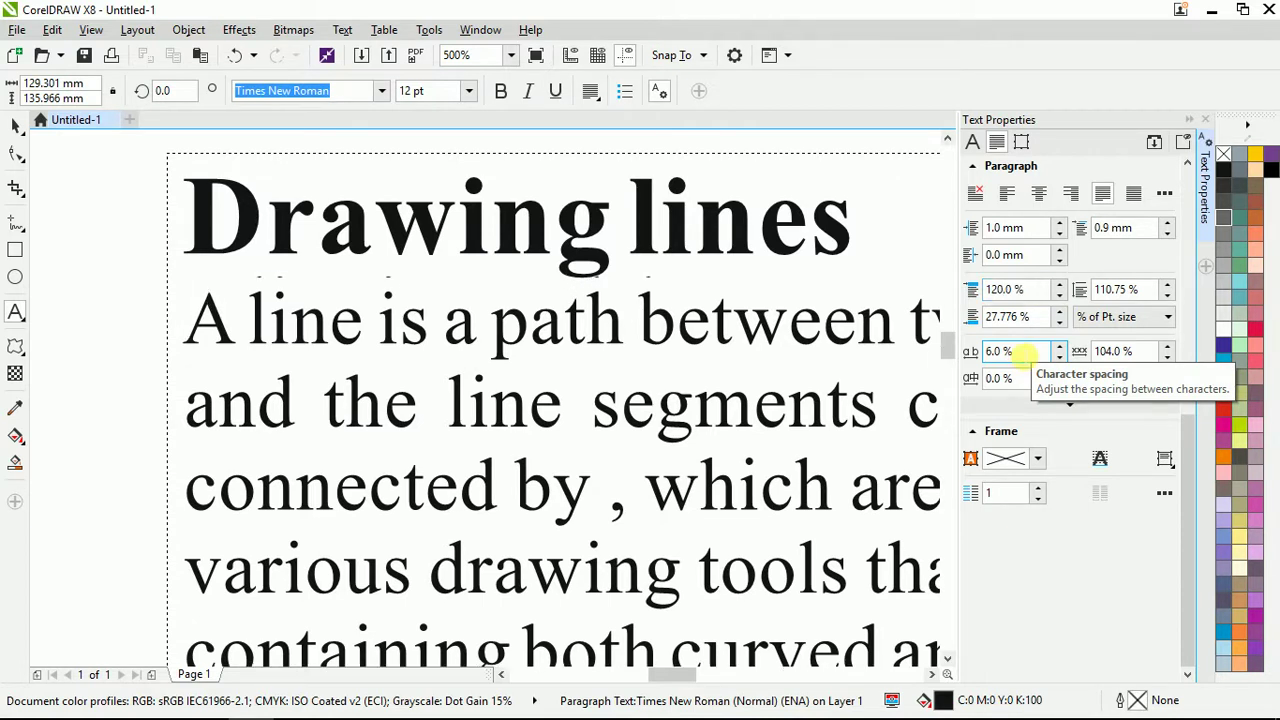
pyautogui.doubleClick(1008, 289)
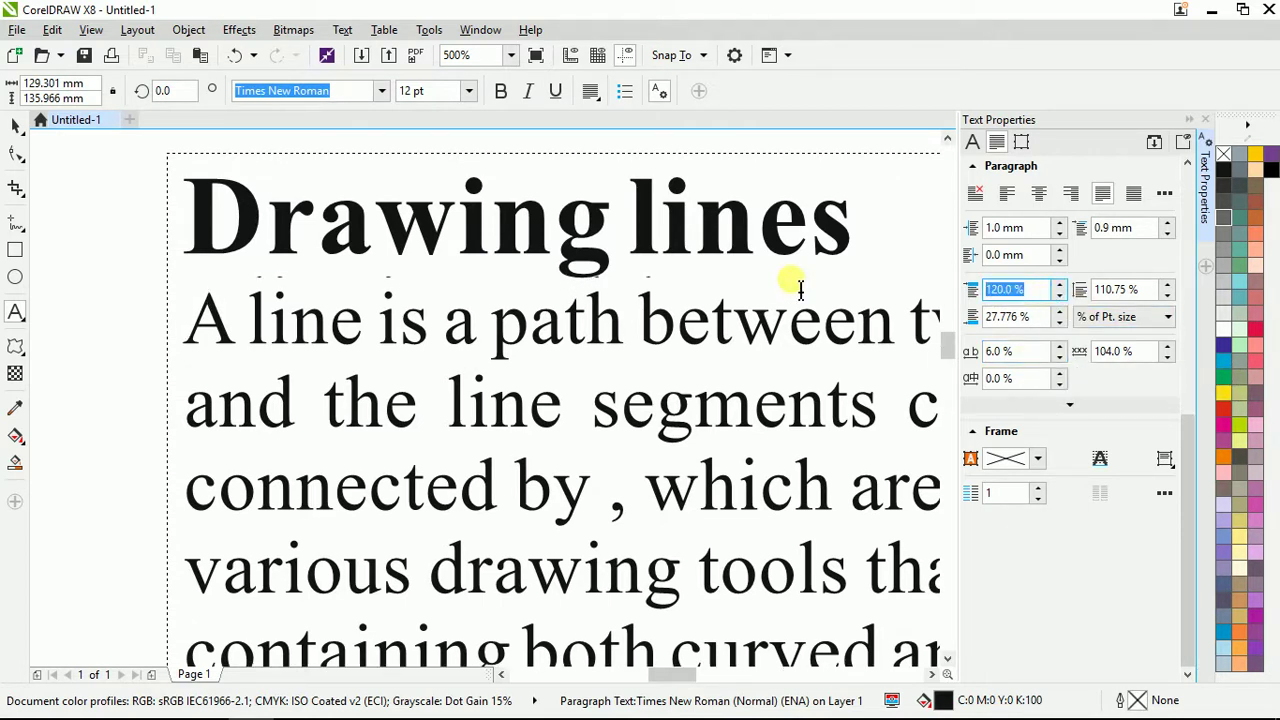
pyautogui.write('130')
pyautogui.press('Return')
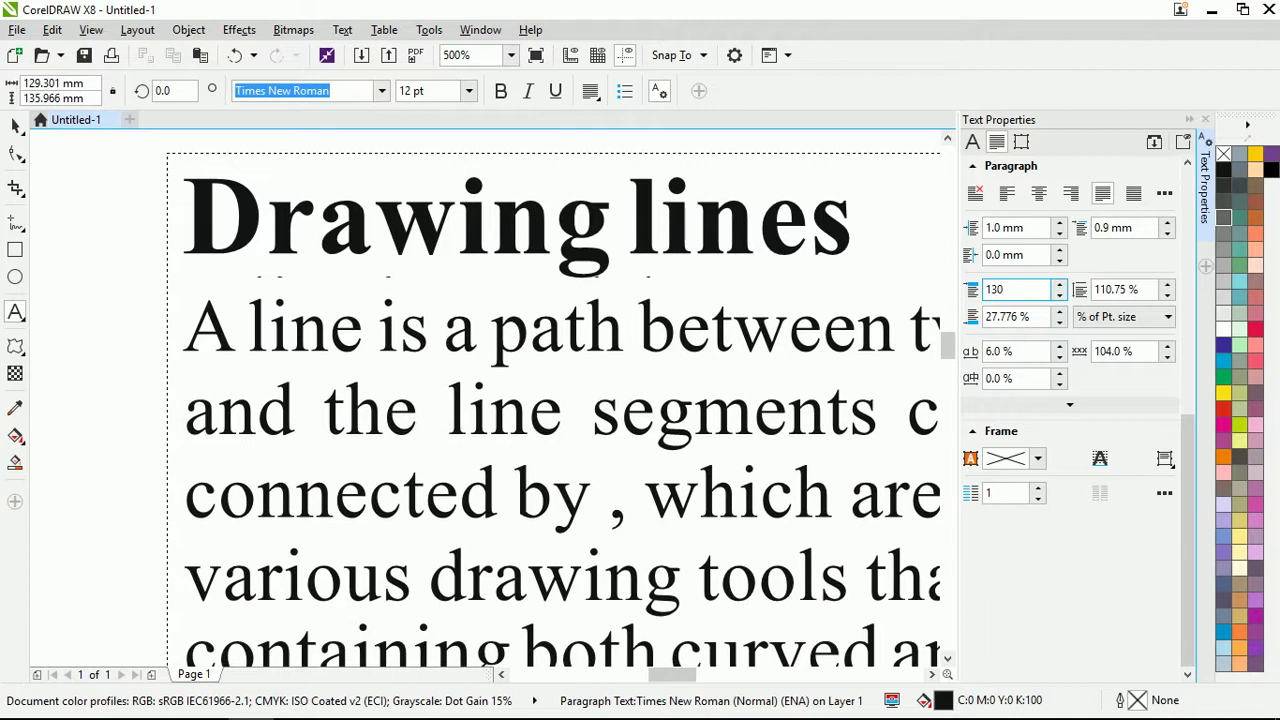
# - Set the first body paragraph's before-paragraph spacing to 150% and compare its spacing settings with the heading's
pyautogui.doubleClick(1019, 290)
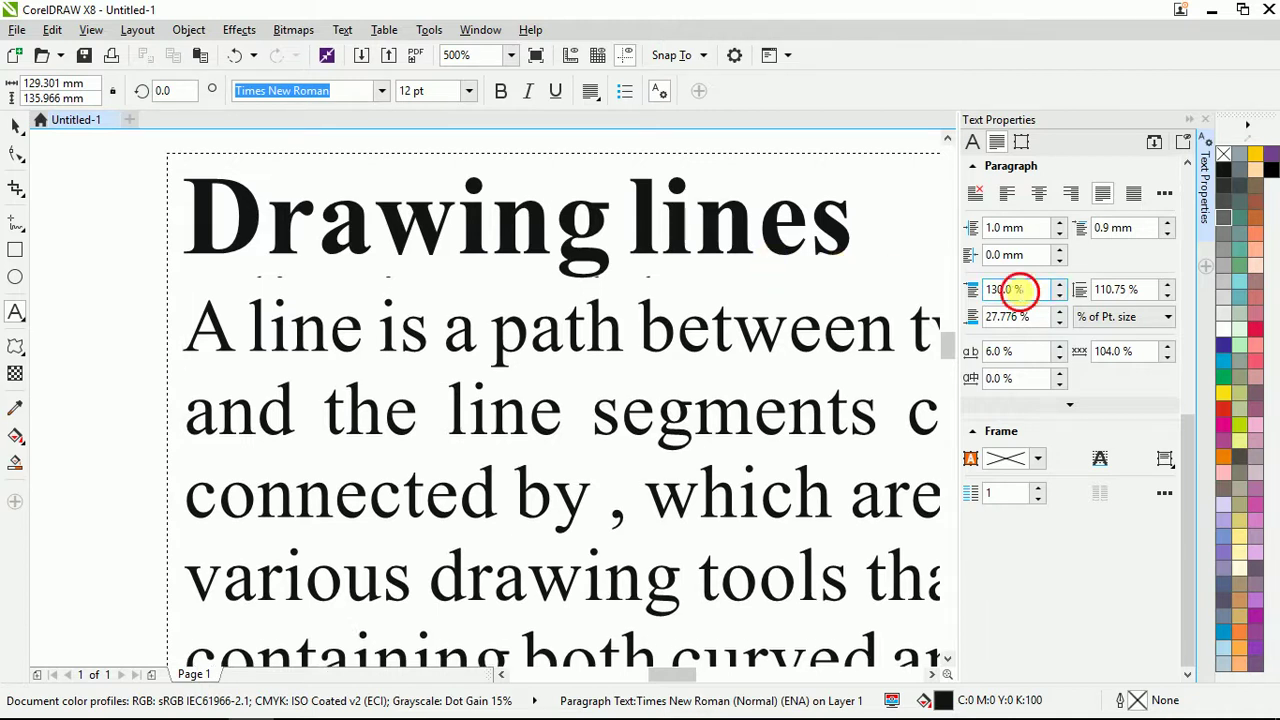
pyautogui.write('1')
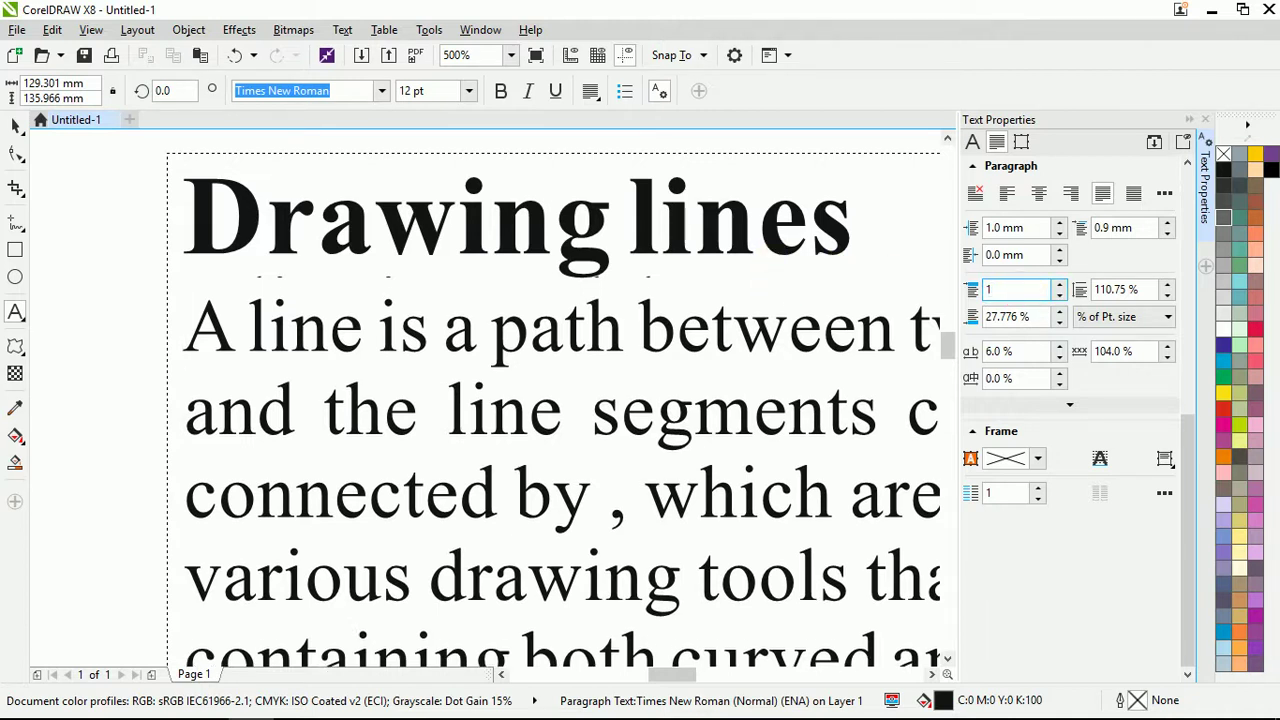
pyautogui.write('50')
pyautogui.press('Return')
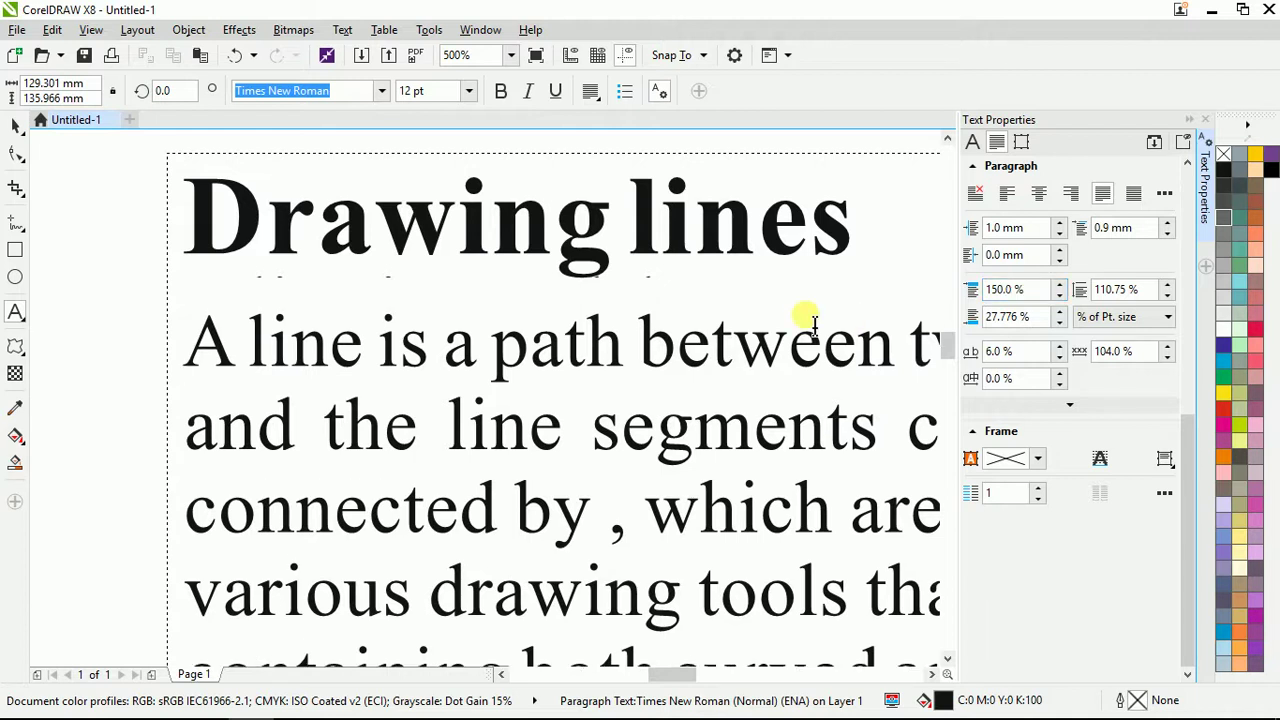
pyautogui.scroll(-2, 809, 320)
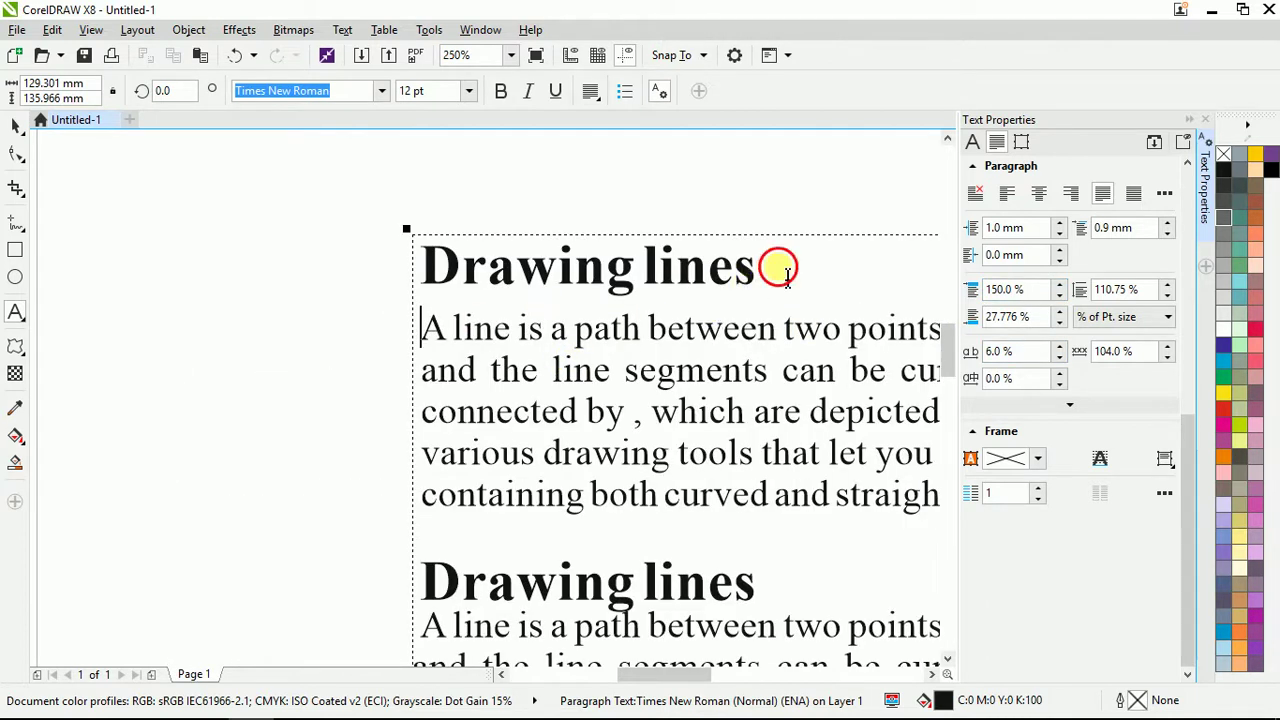
pyautogui.moveTo(777, 266); pyautogui.dragTo(420, 262)
pyautogui.scroll(-1, 500, 365)
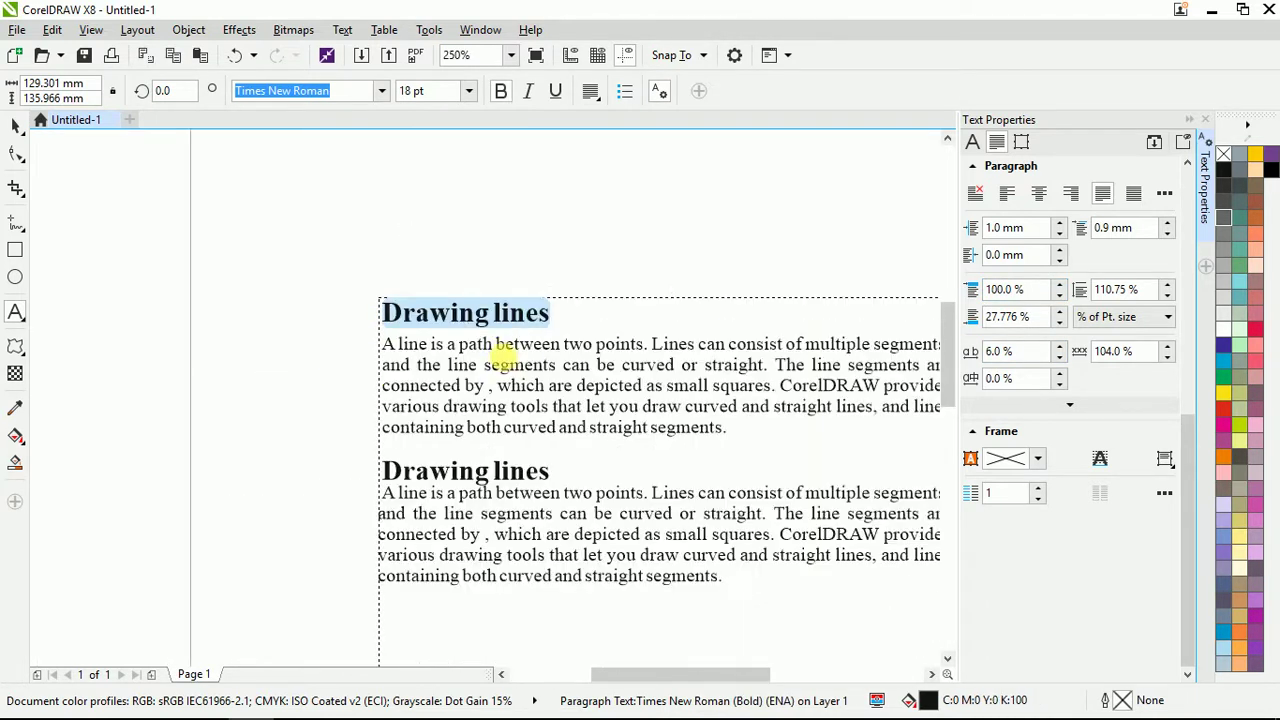
pyautogui.scroll(1, 491, 343)
pyautogui.click(482, 348)
pyautogui.scroll(-1, 493, 380)
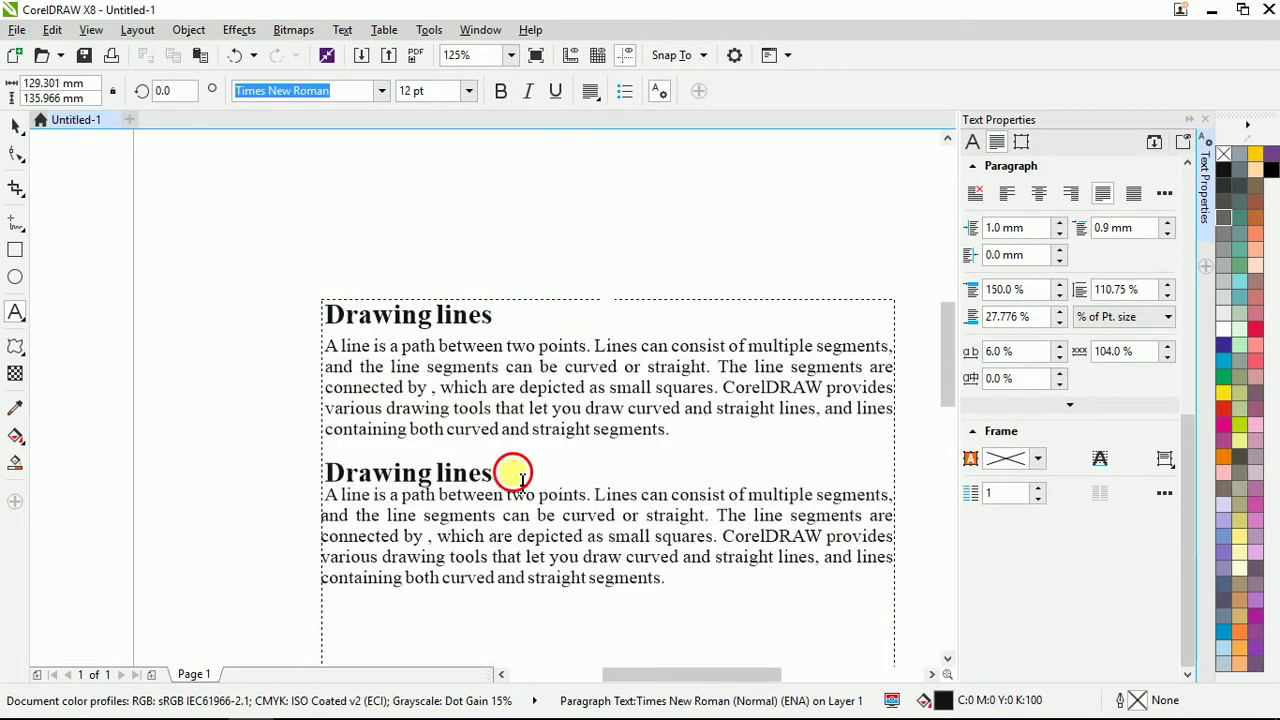
# - Try adding a blank line below the second heading, and remove it again
pyautogui.click(505, 472)
pyautogui.press('Return')
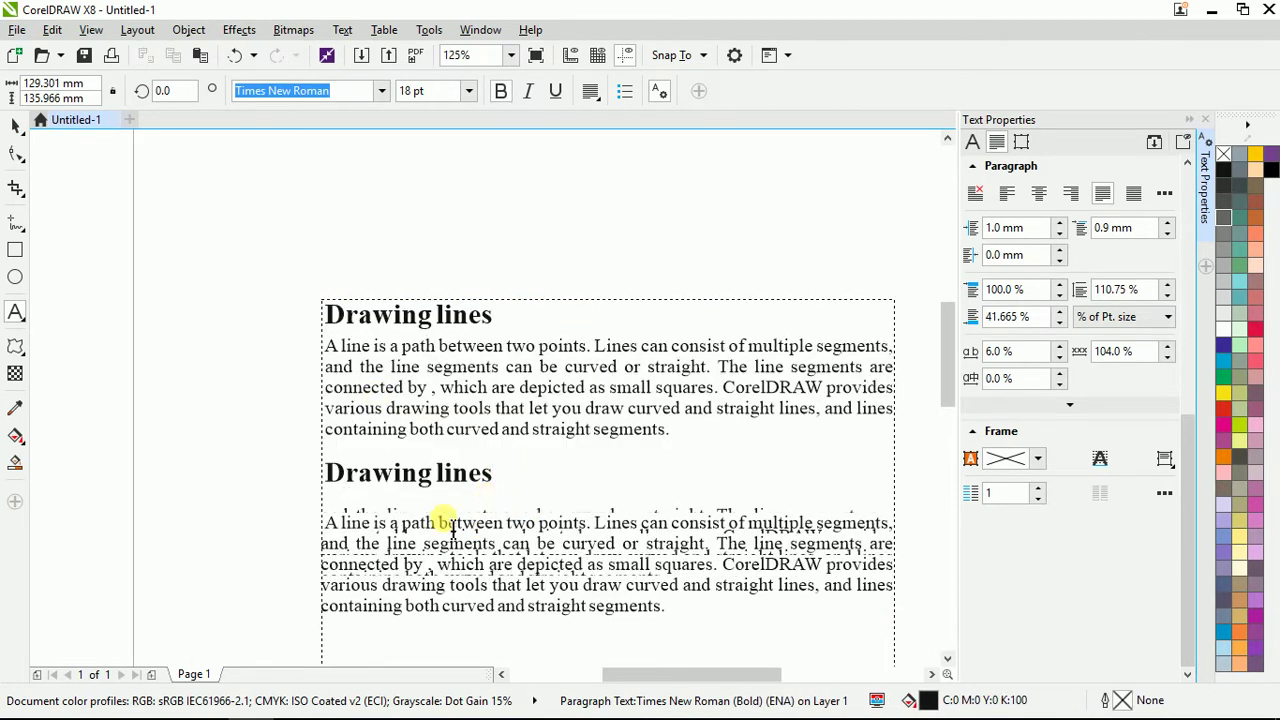
pyautogui.scroll(1, 443, 525)
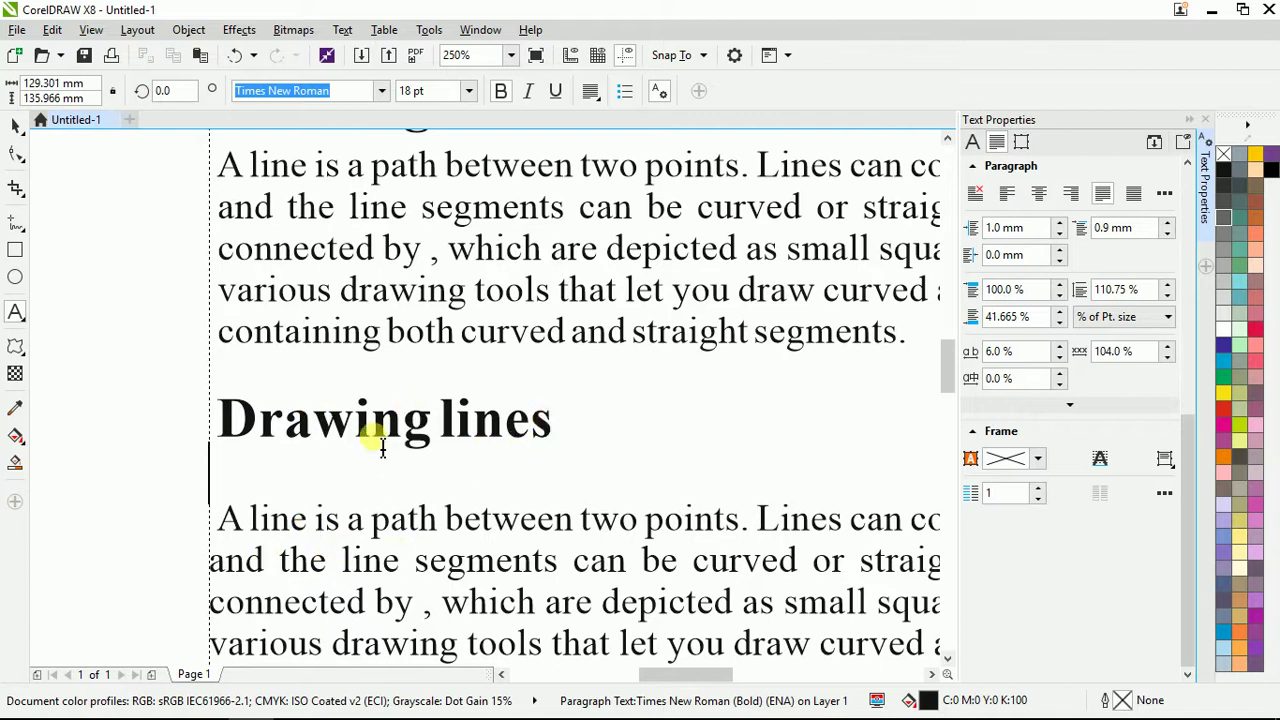
pyautogui.scroll(-1, 251, 443)
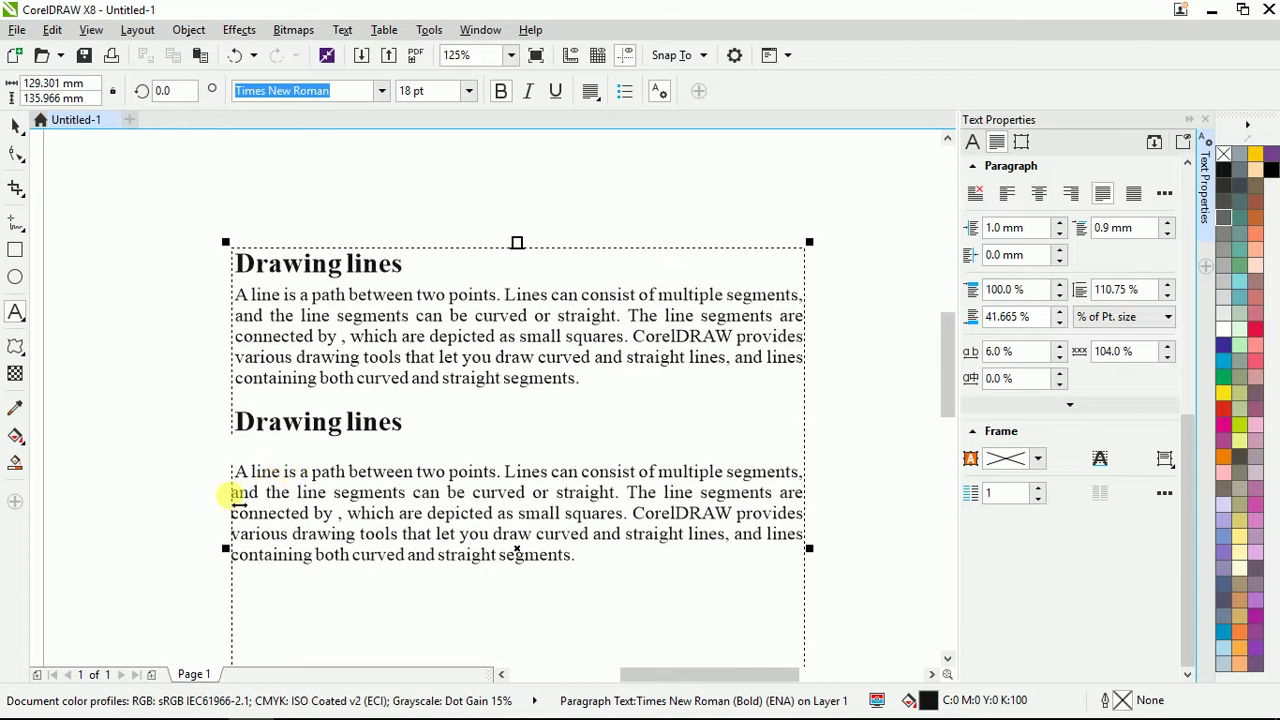
pyautogui.press('BackSpace')
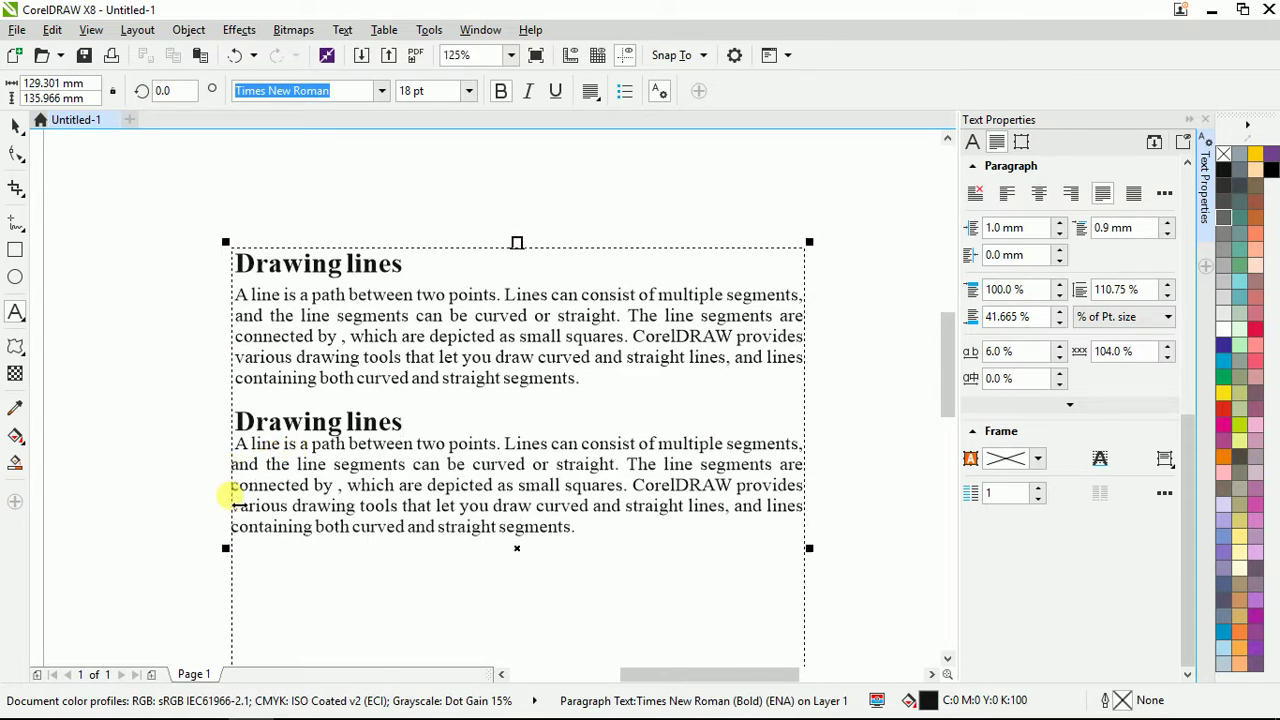
# - Join the second body paragraph to its heading, and break it off again as a separate paragraph
pyautogui.scroll(1, 280, 440)
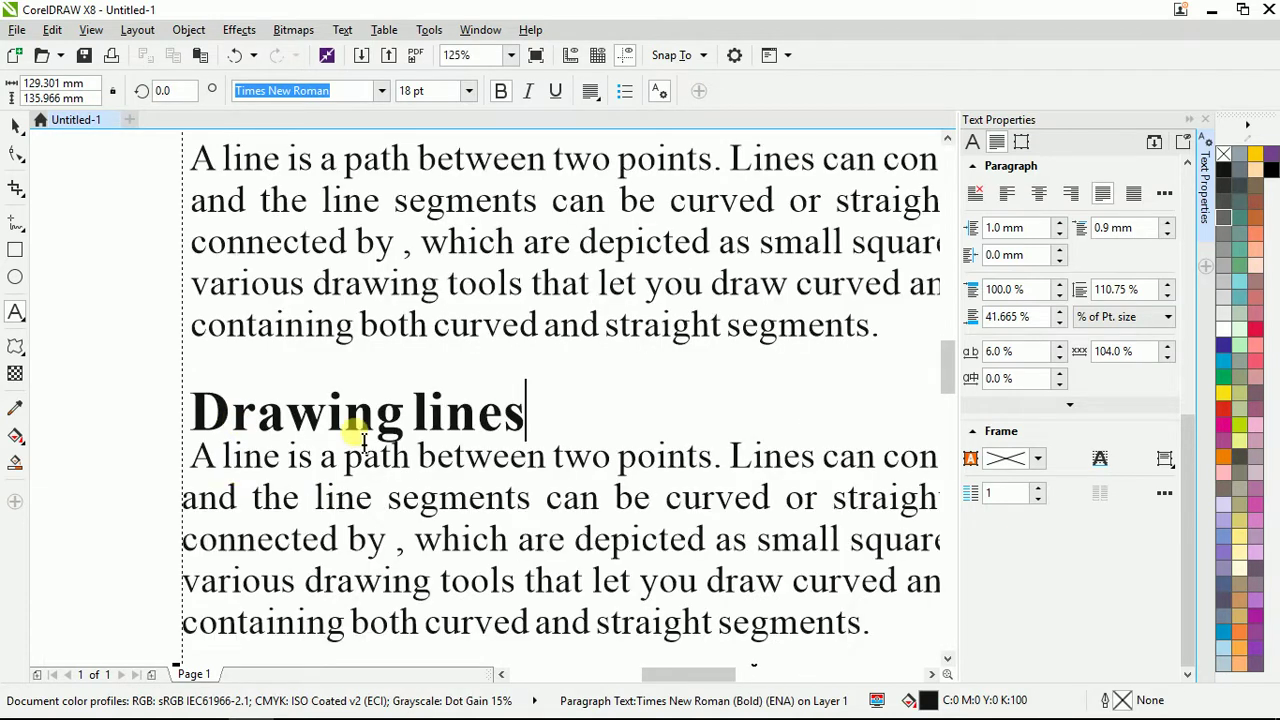
pyautogui.click(194, 457)
pyautogui.press('BackSpace')
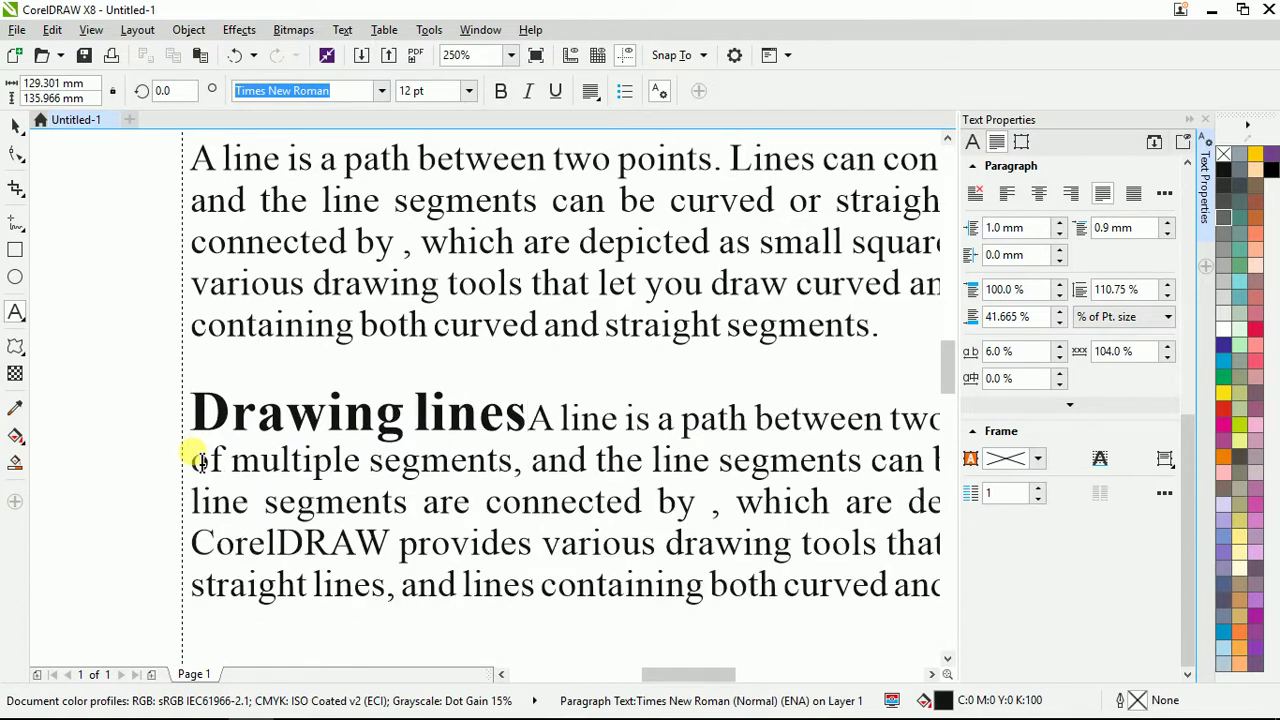
pyautogui.press('Return')
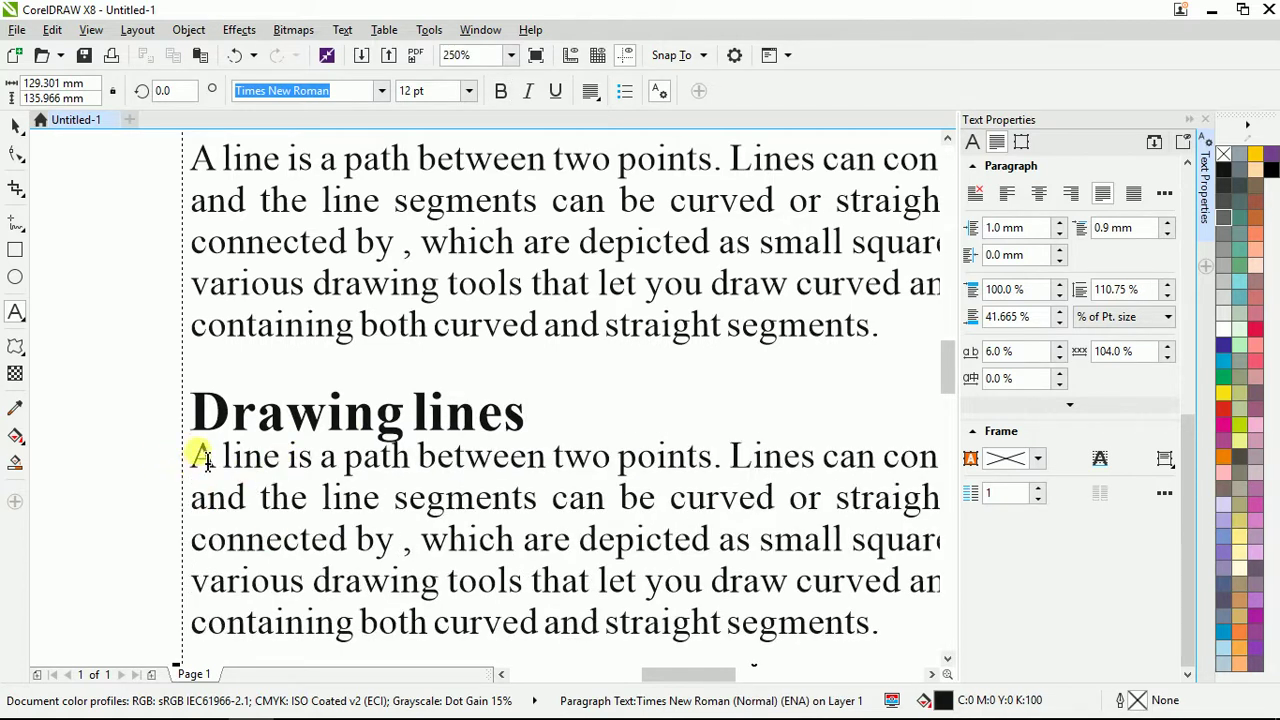
# - Set the before-paragraph spacing of the second body paragraph to 250%
pyautogui.scroll(4, 194, 449)
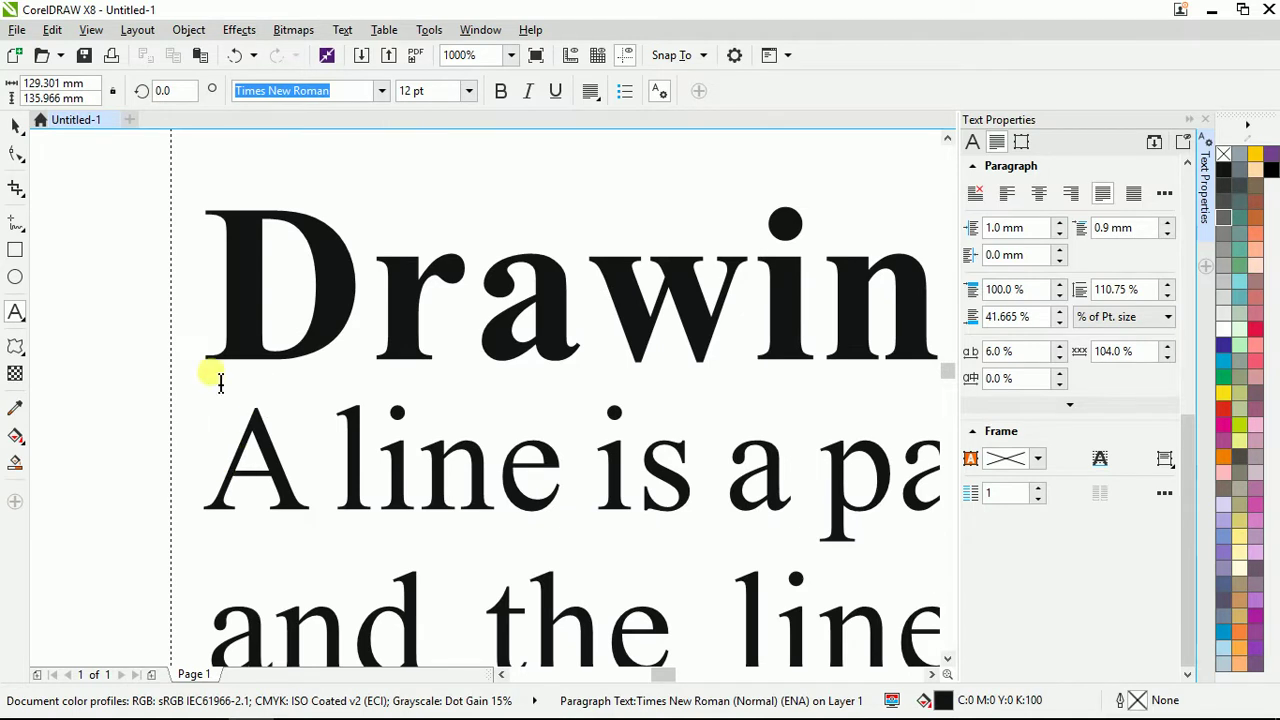
pyautogui.scroll(-2, 220, 380)
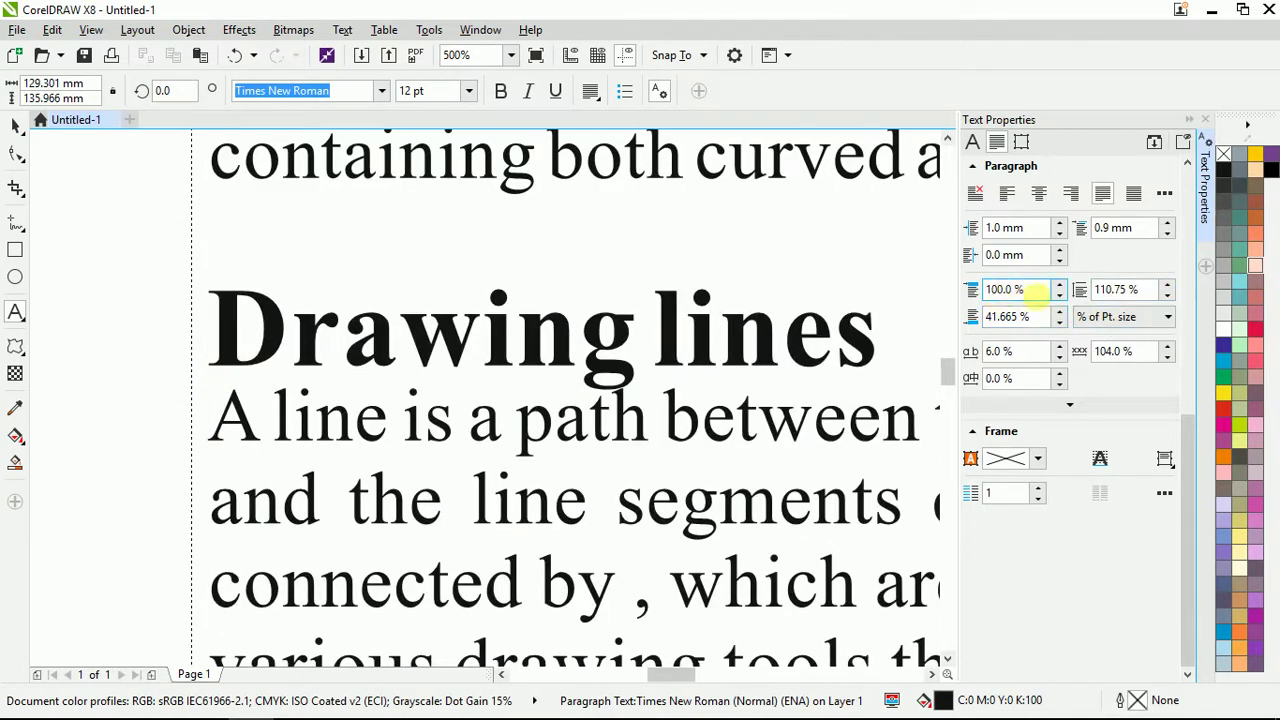
pyautogui.click(1018, 290)
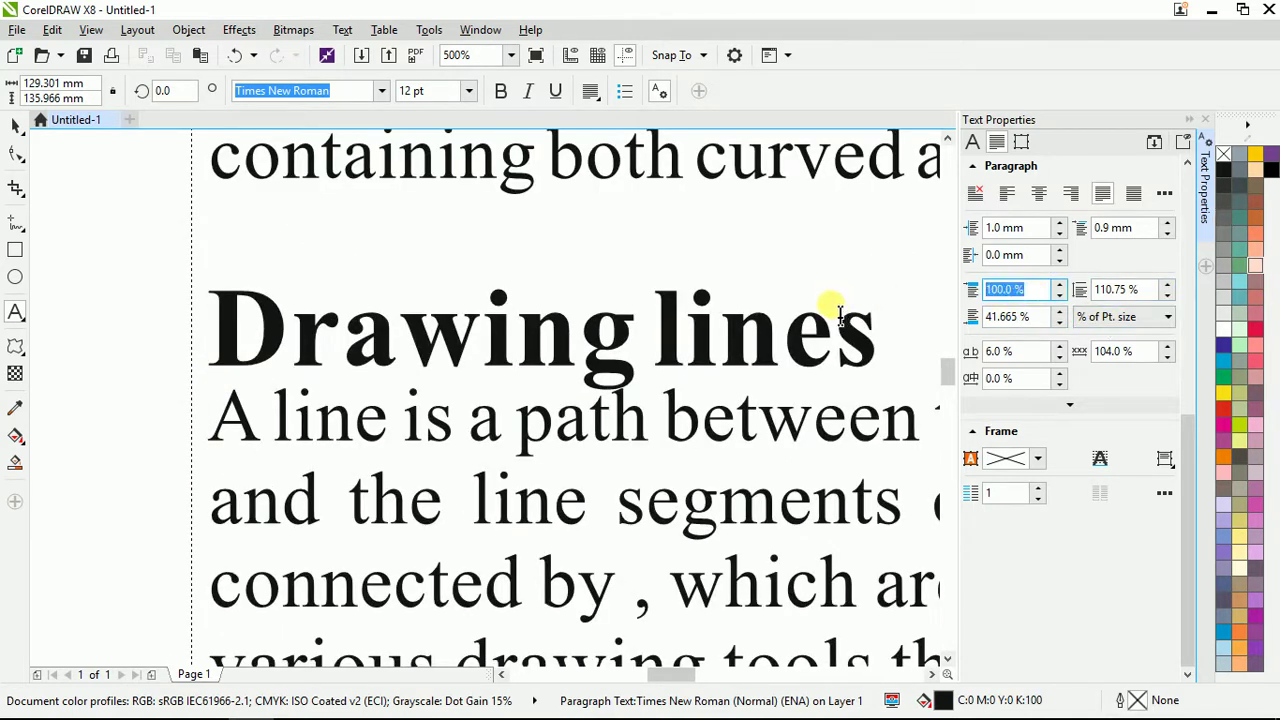
pyautogui.write('1')
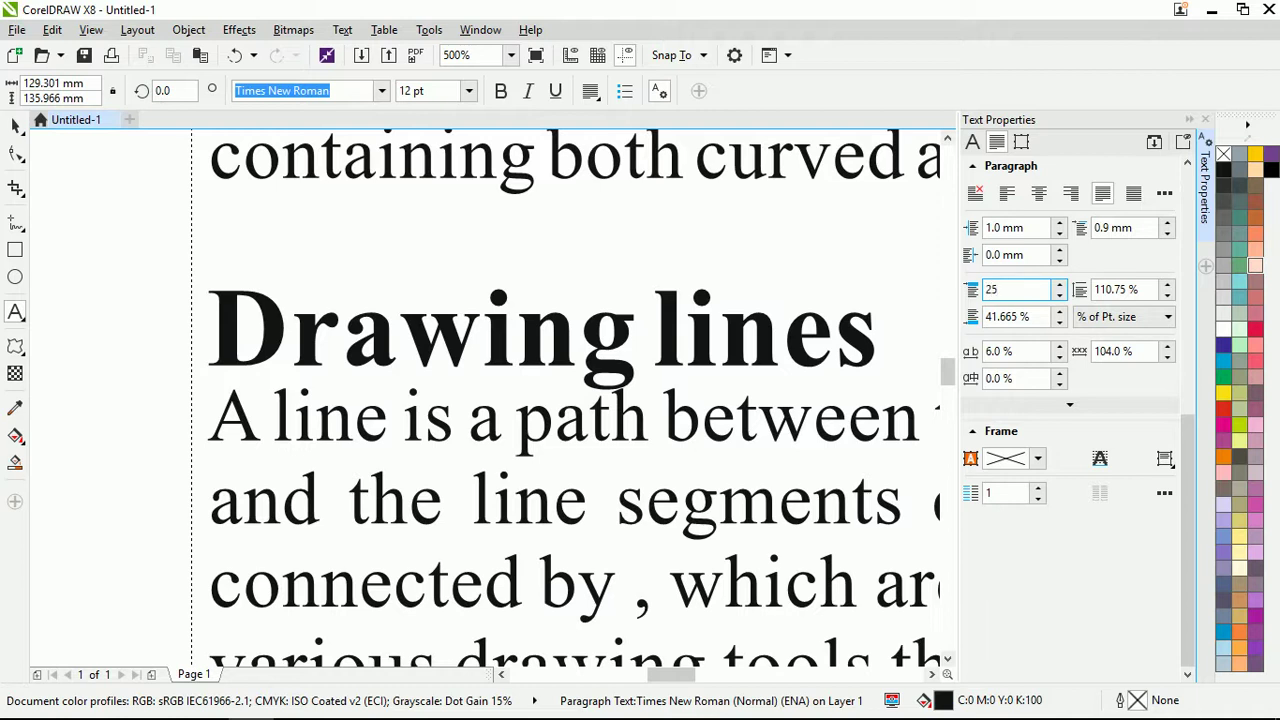
pyautogui.press('Return')
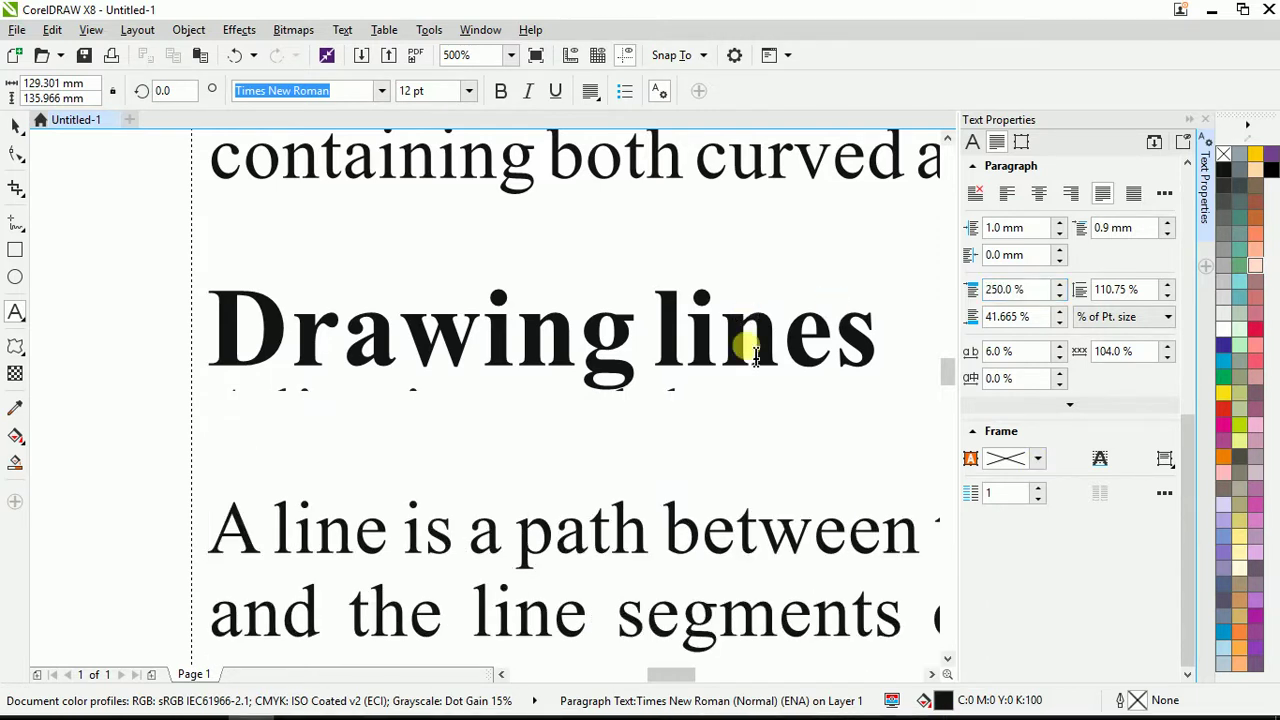
pyautogui.press('F3')
pyautogui.scroll(-1, 222, 413)
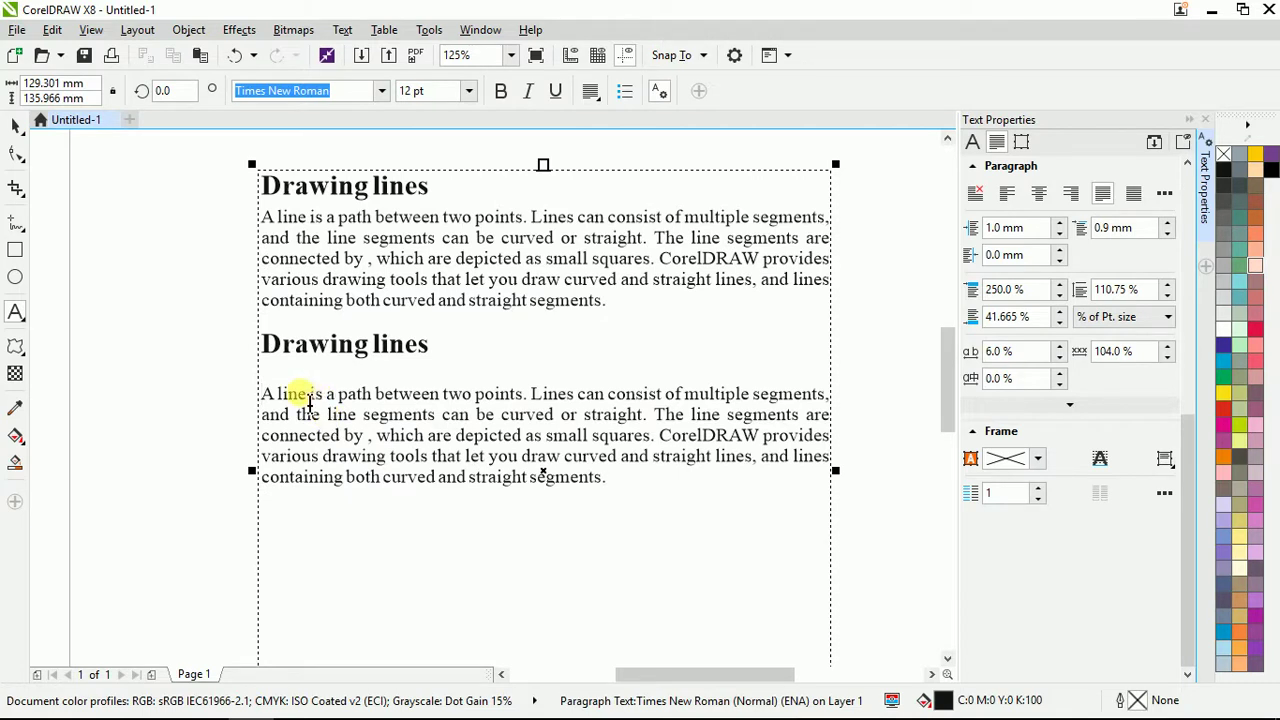
# - Merge the second body paragraph into its heading, and split it off again so it takes on the heading's before-paragraph spacing
pyautogui.press('BackSpace')
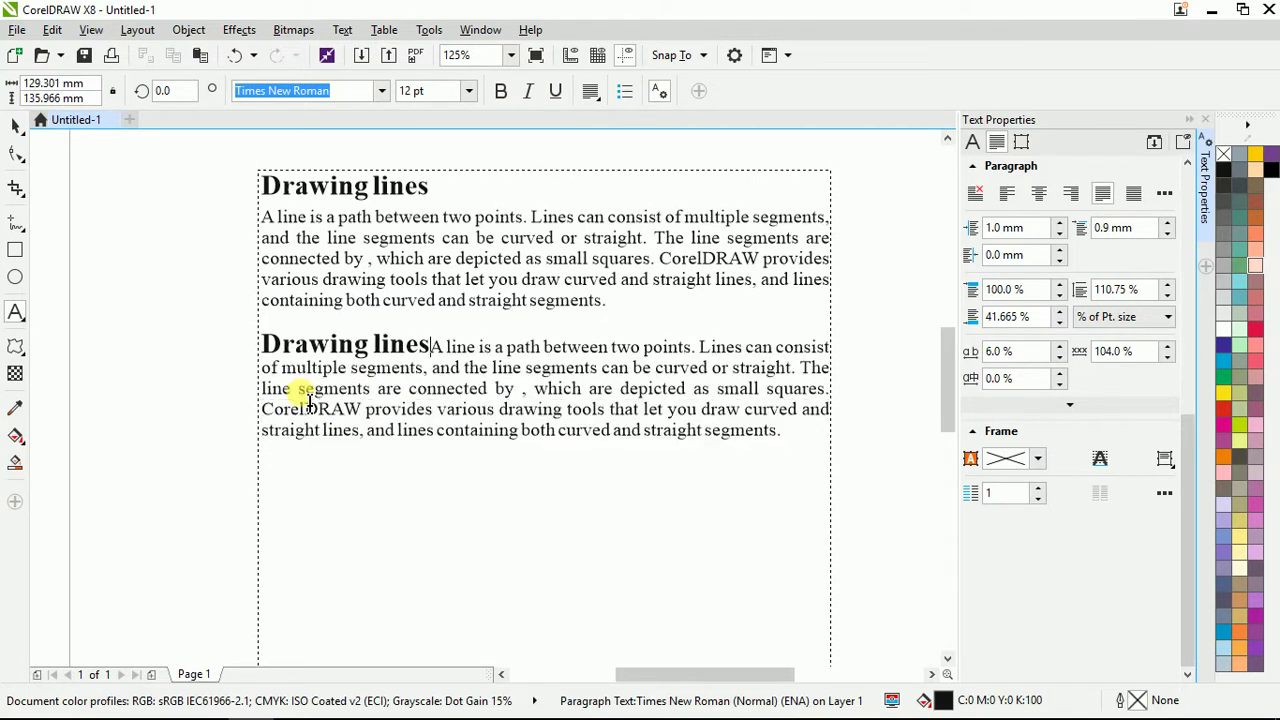
pyautogui.press('Return')
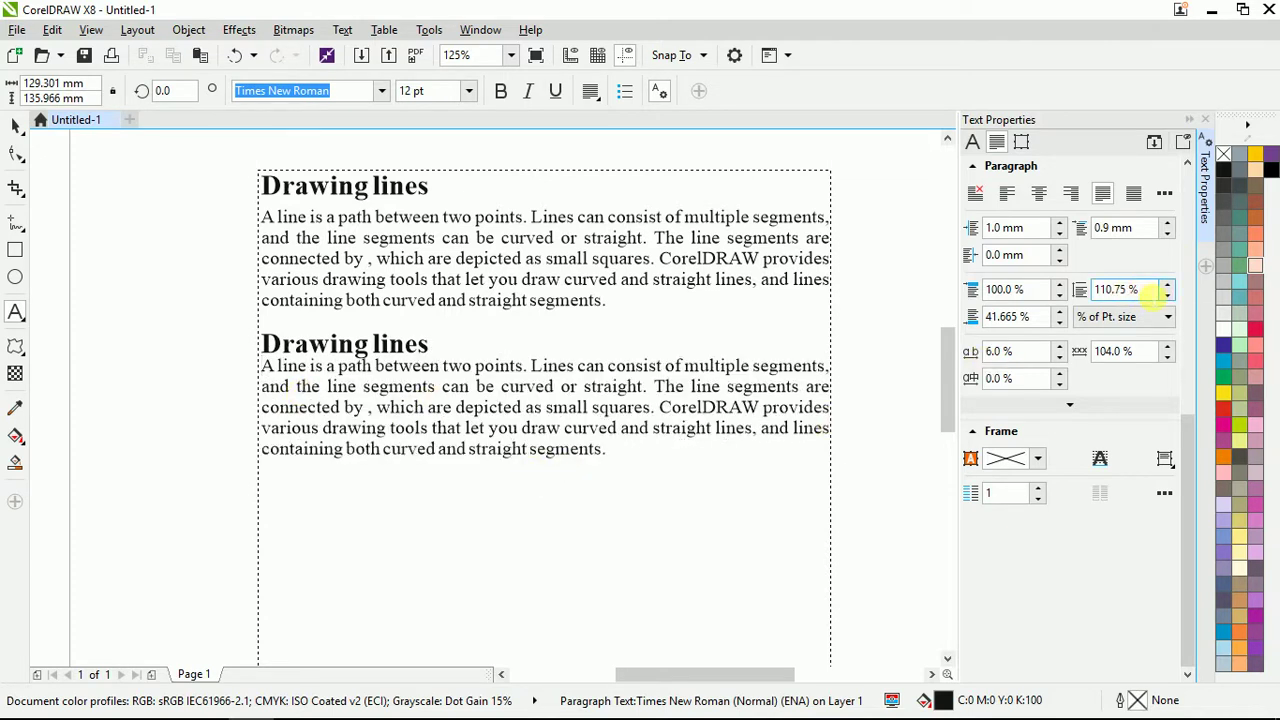
# - Select the second heading with its body paragraph, and set their line spacing to 250%
pyautogui.click(1150, 290)
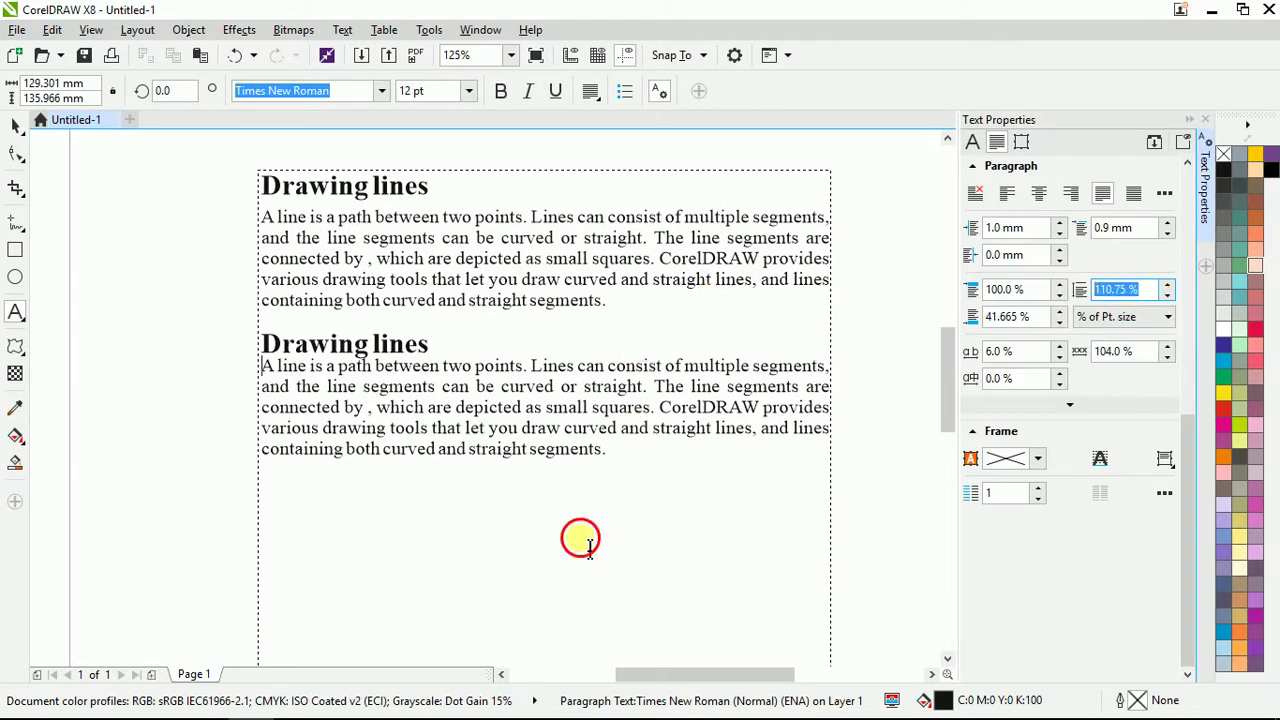
pyautogui.moveTo(605, 452)
pyautogui.mouseDown()
pyautogui.moveTo(351, 408)
pyautogui.moveTo(243, 363)
pyautogui.moveTo(245, 322)
pyautogui.mouseUp()
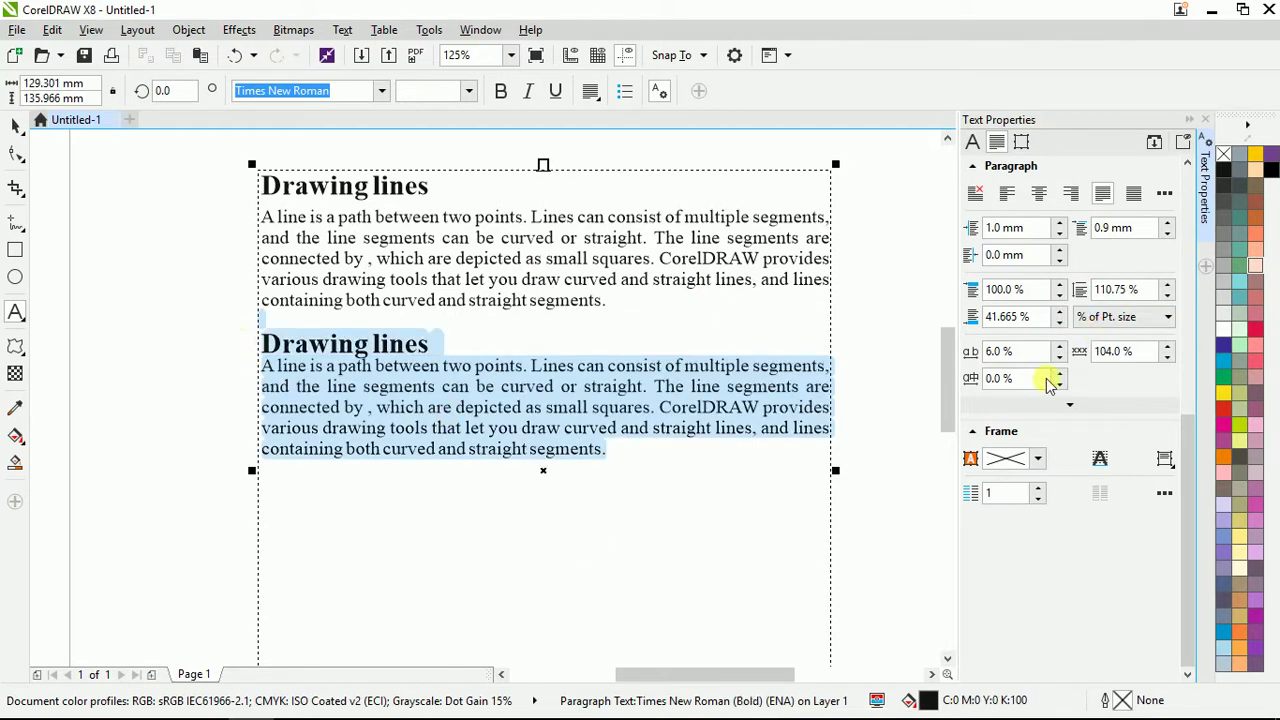
pyautogui.moveTo(1130, 290); pyautogui.dragTo(1082, 291)
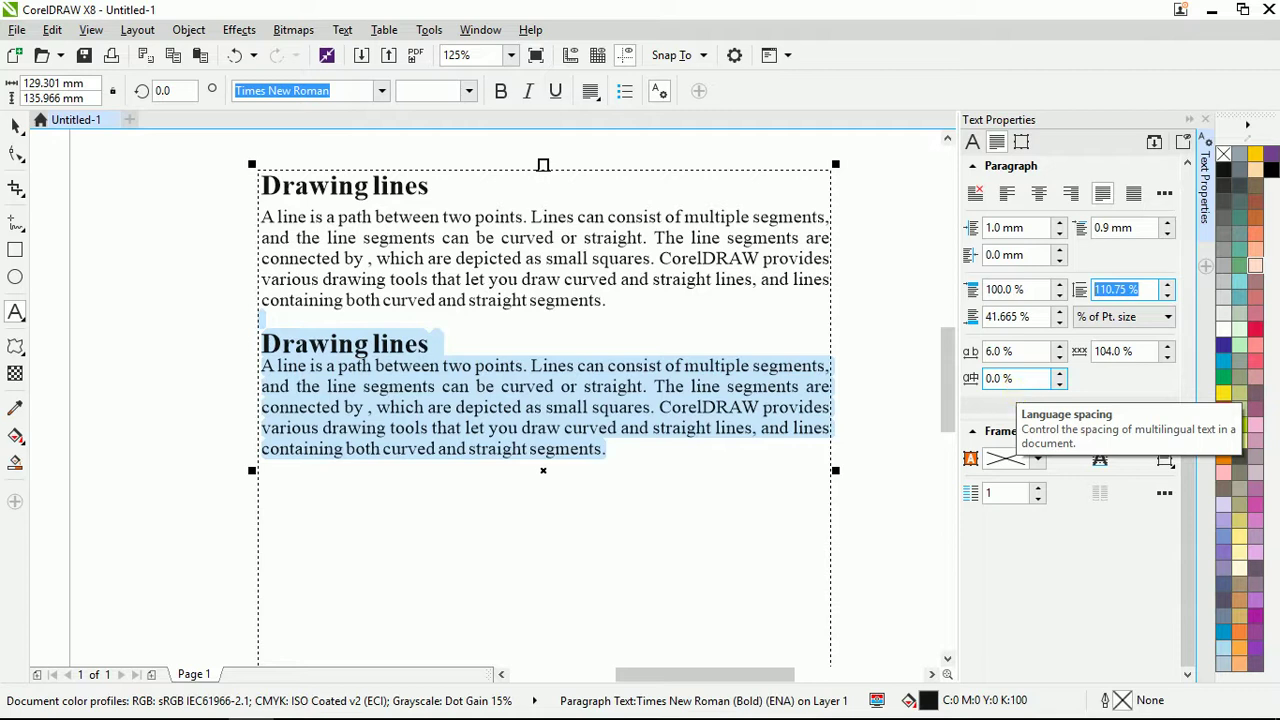
pyautogui.write('250')
pyautogui.click(1005, 388)
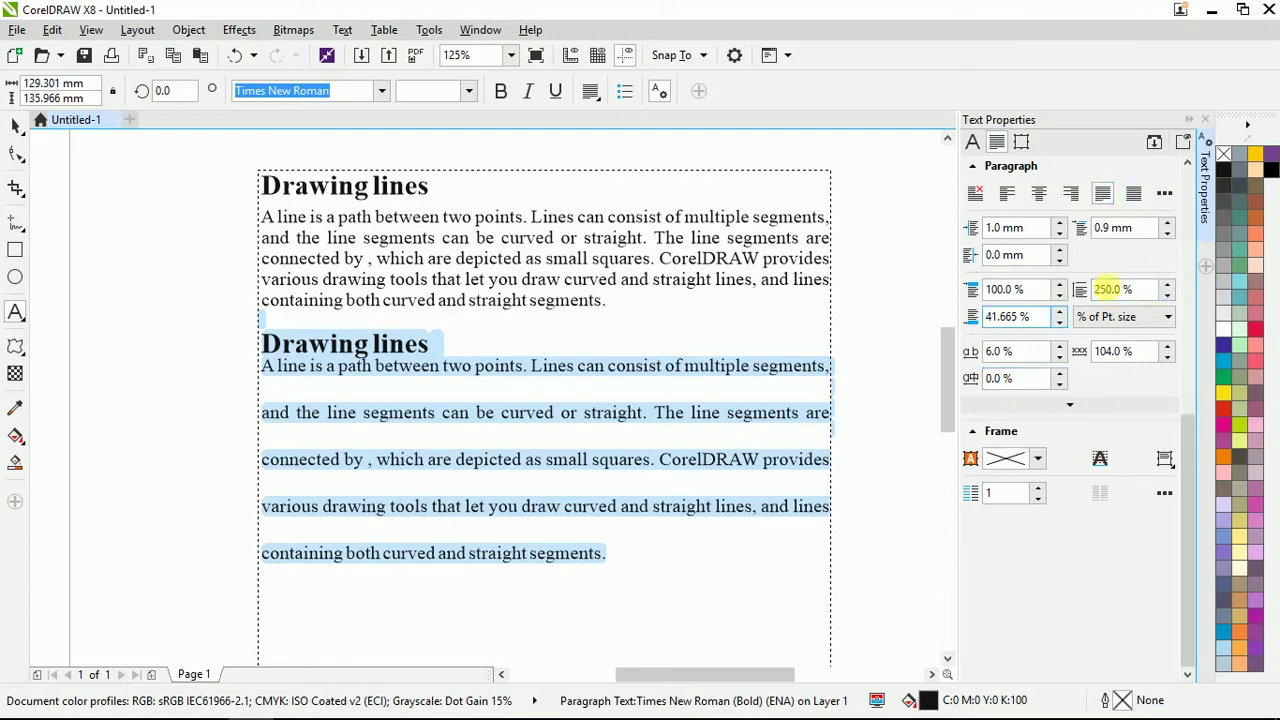
# - Try a line spacing of 100% on the selected second heading and body paragraph
pyautogui.moveTo(1143, 289); pyautogui.dragTo(1030, 290)
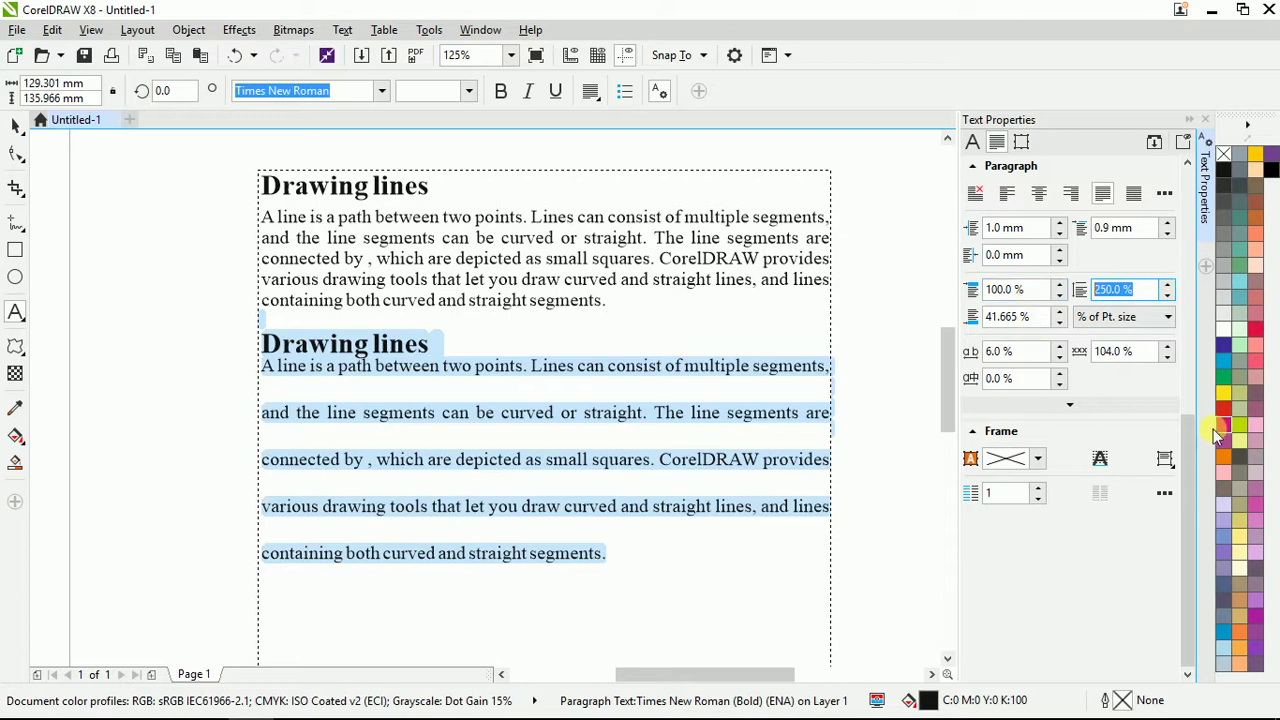
pyautogui.press('BackSpace')
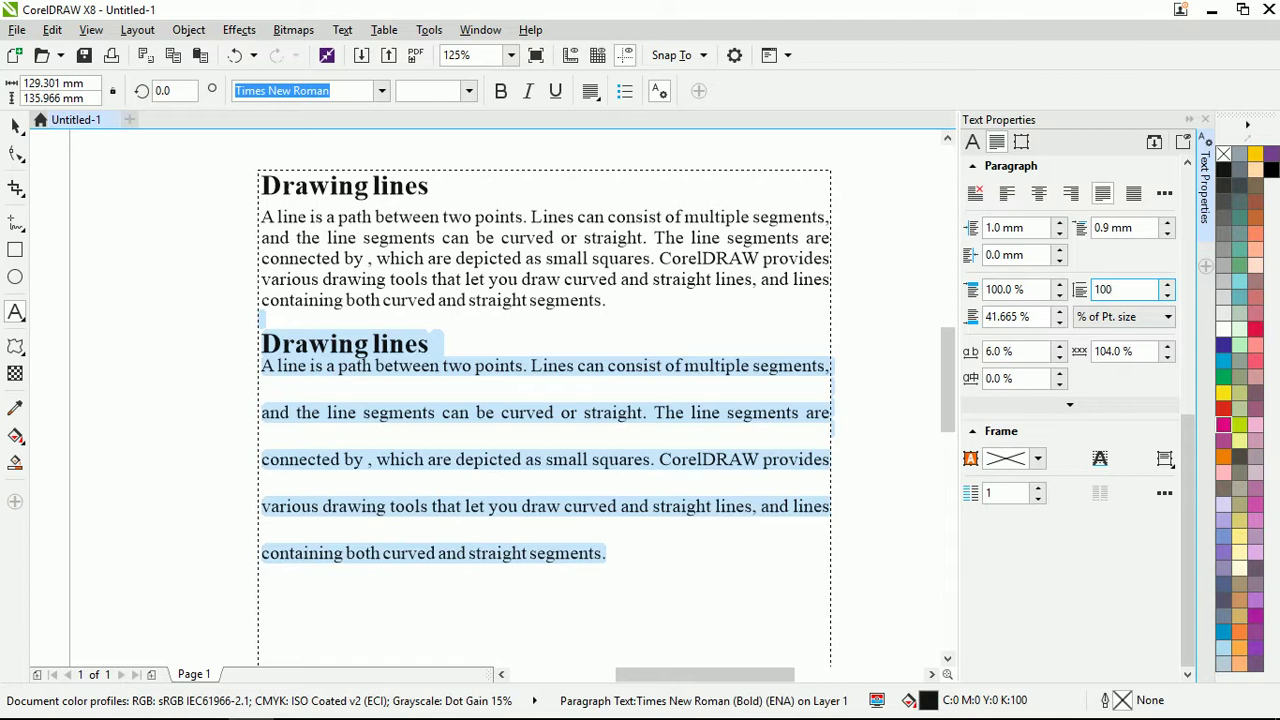
pyautogui.press('Return')
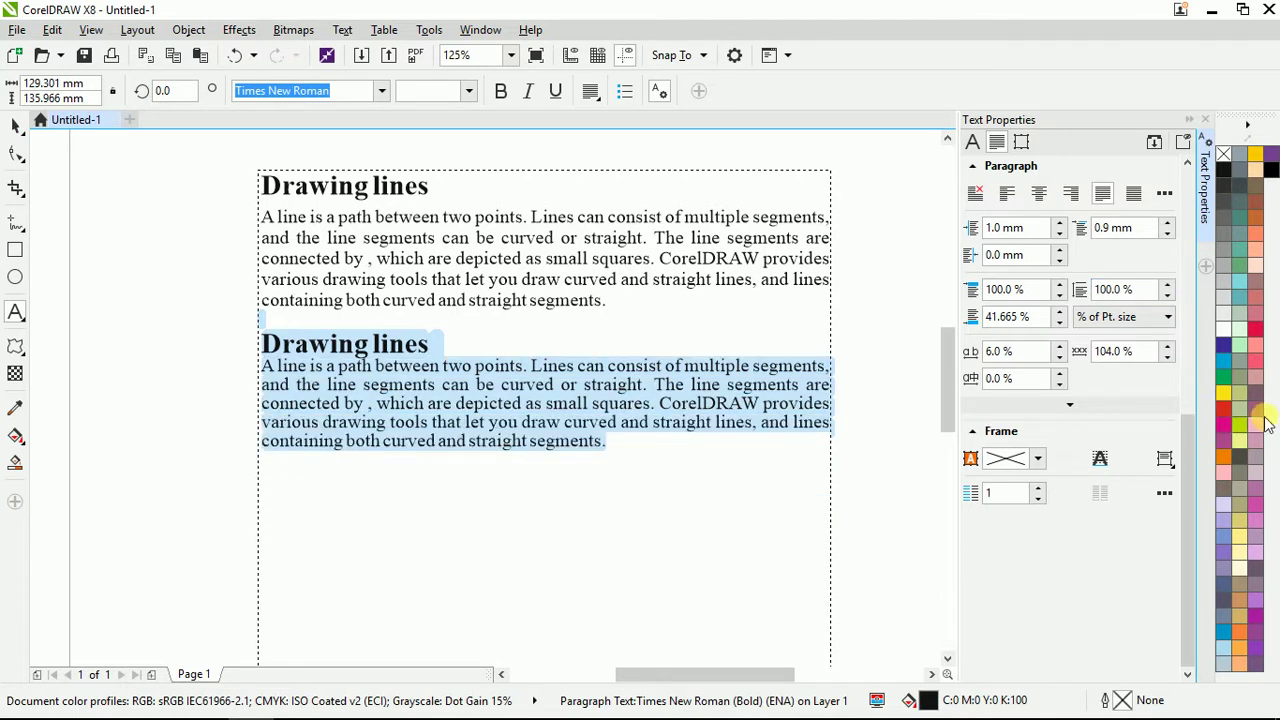
# - Set the line spacing of the second heading and its body paragraph to 125%, and deselect the text
pyautogui.click(1143, 292)
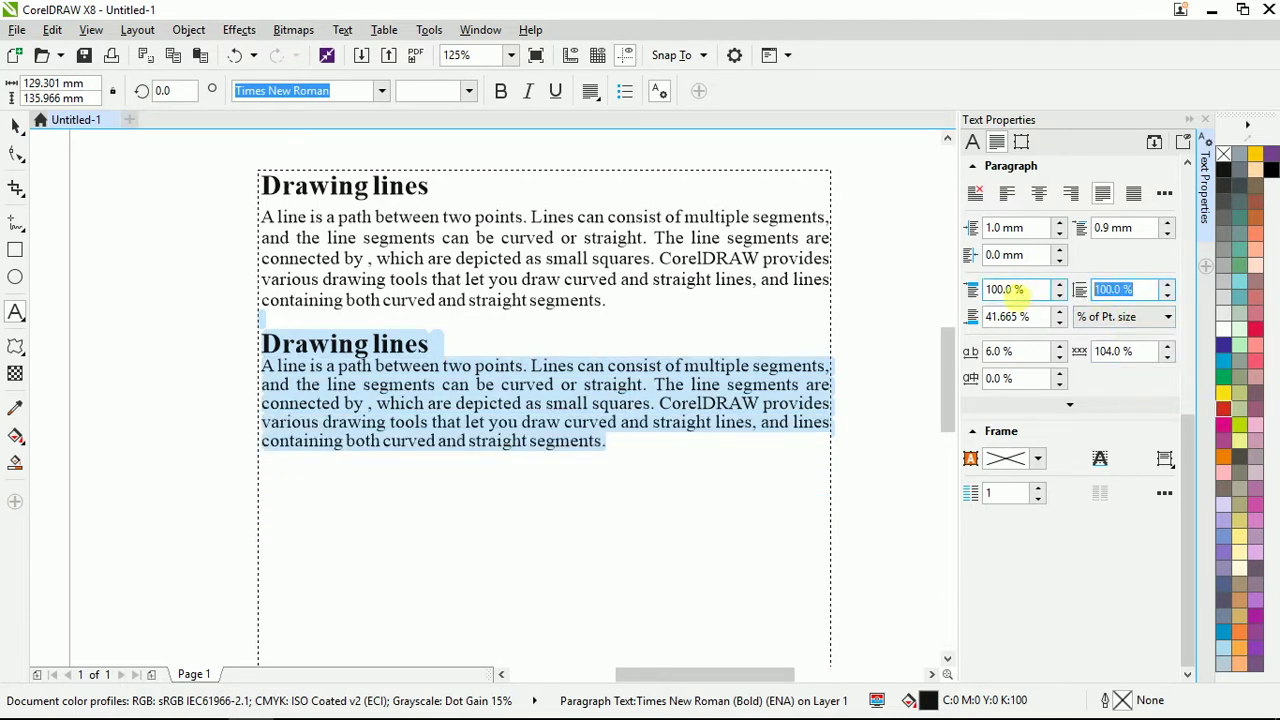
pyautogui.write('1')
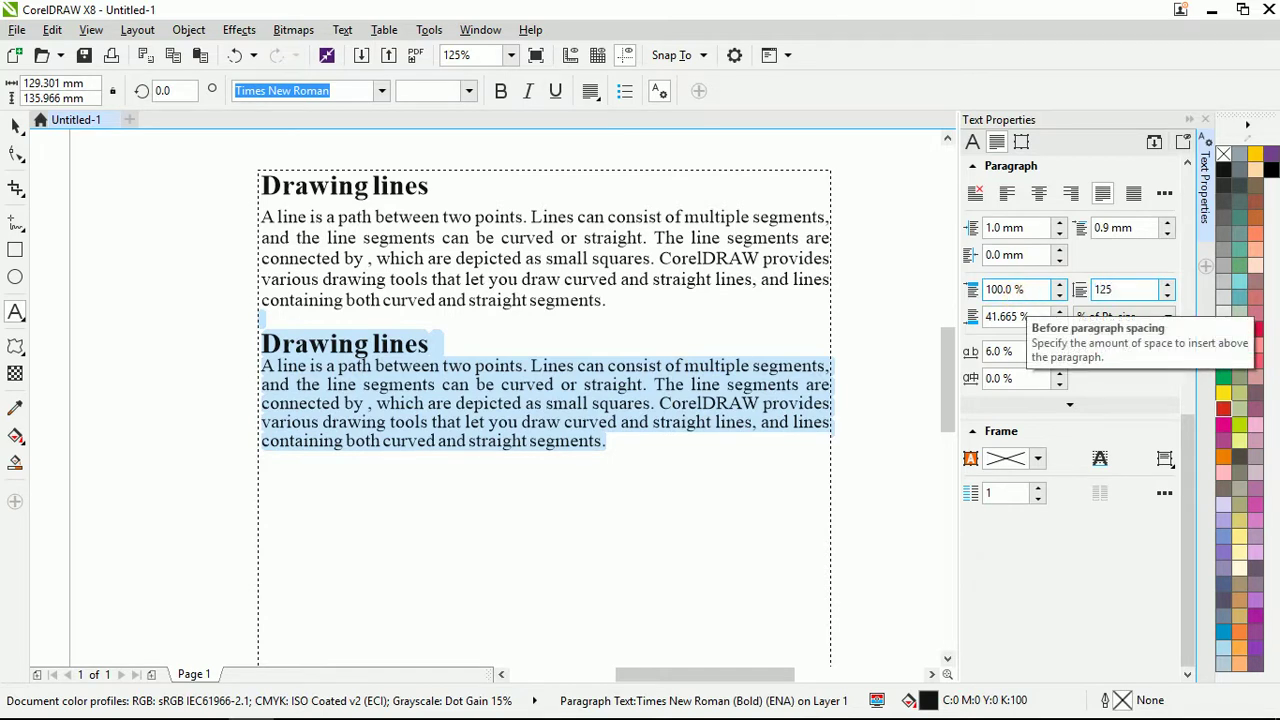
pyautogui.write('25')
pyautogui.press('Return')
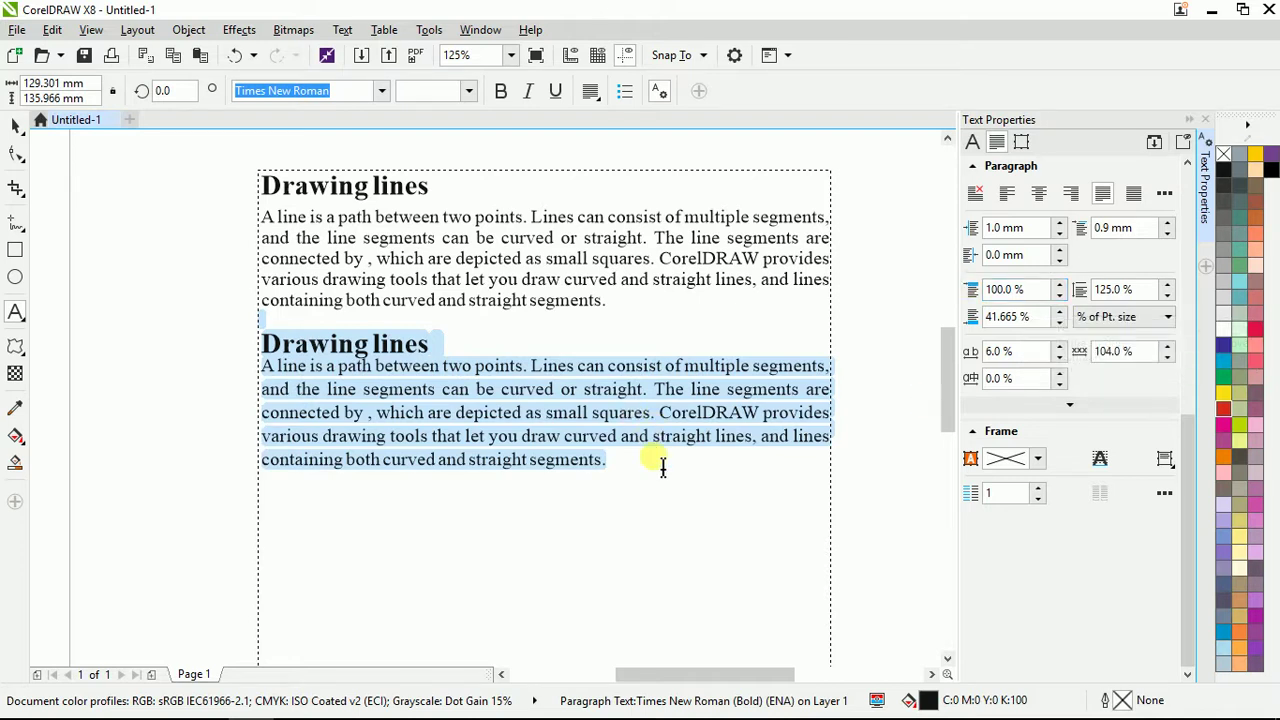
pyautogui.click(625, 490)
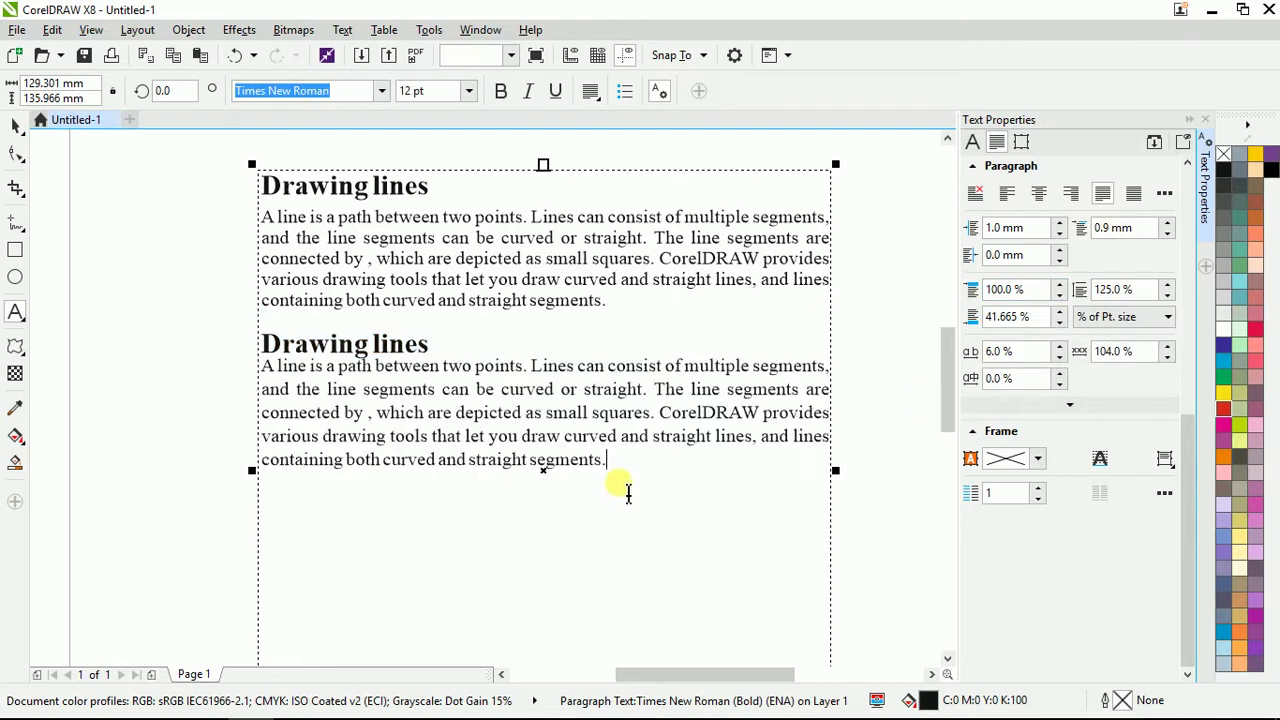
pyautogui.click(430, 343)
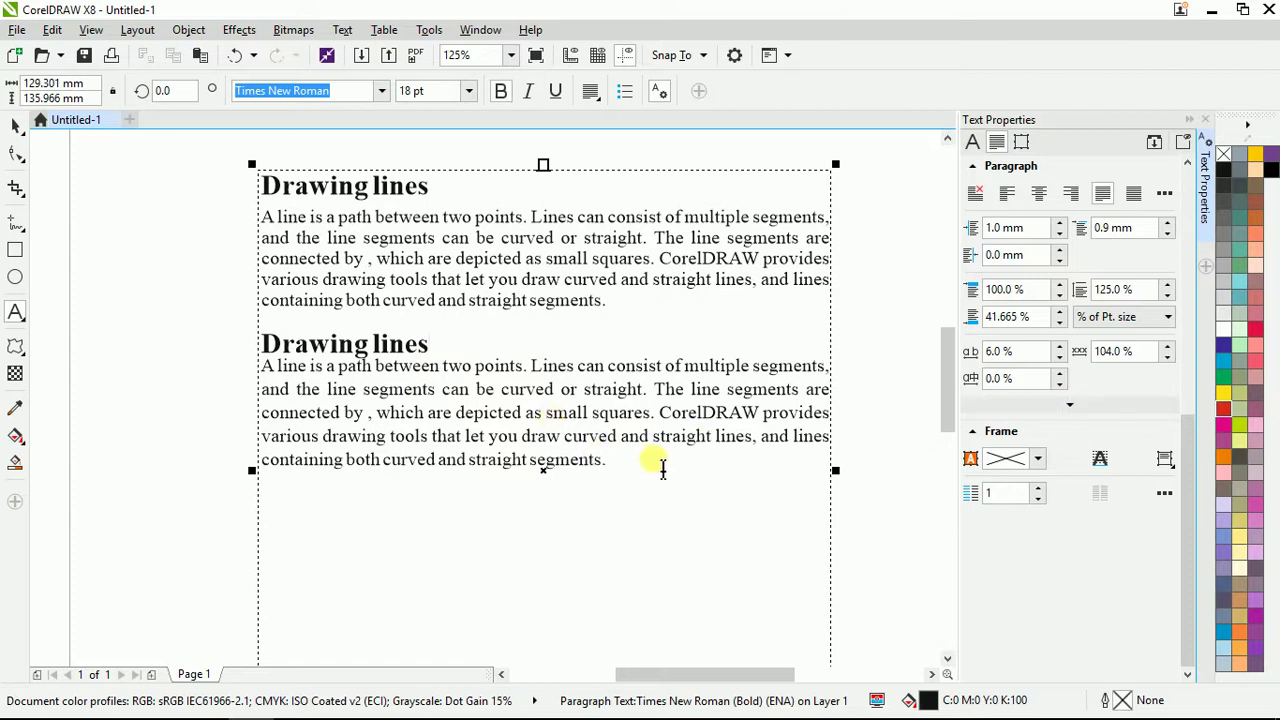
pyautogui.moveTo(651, 457); pyautogui.dragTo(262, 322)
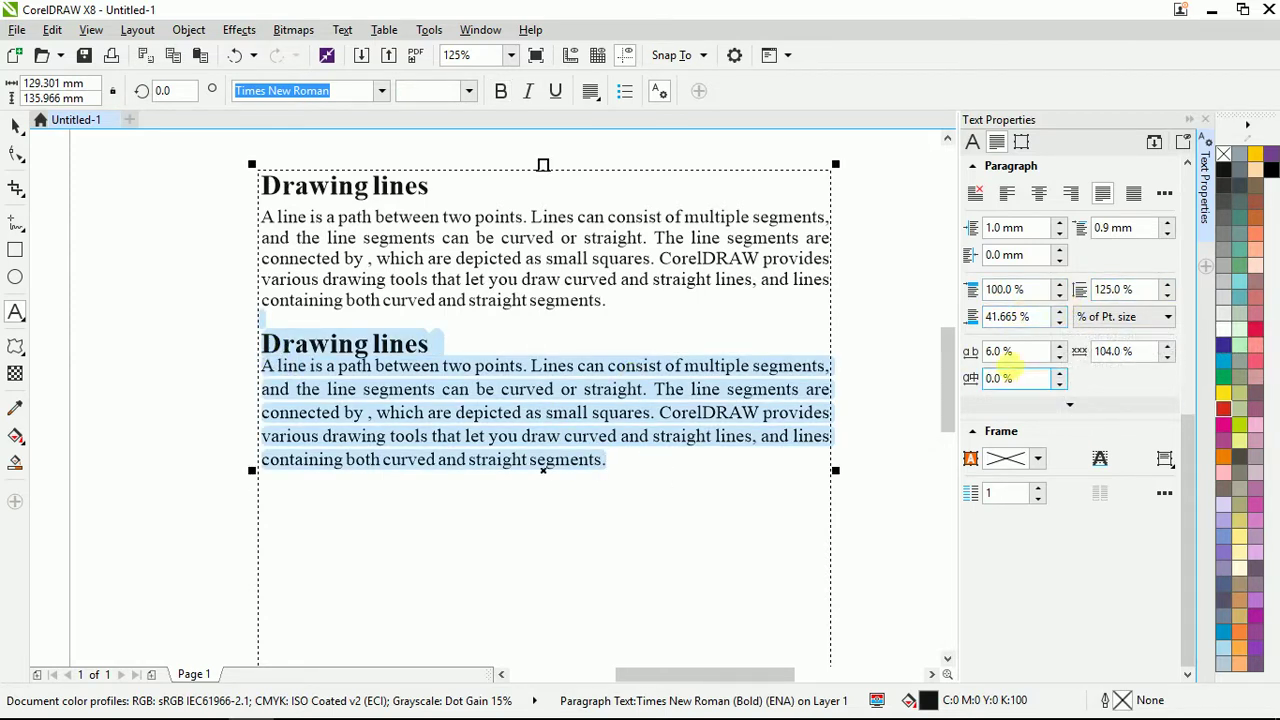
pyautogui.click(651, 489)
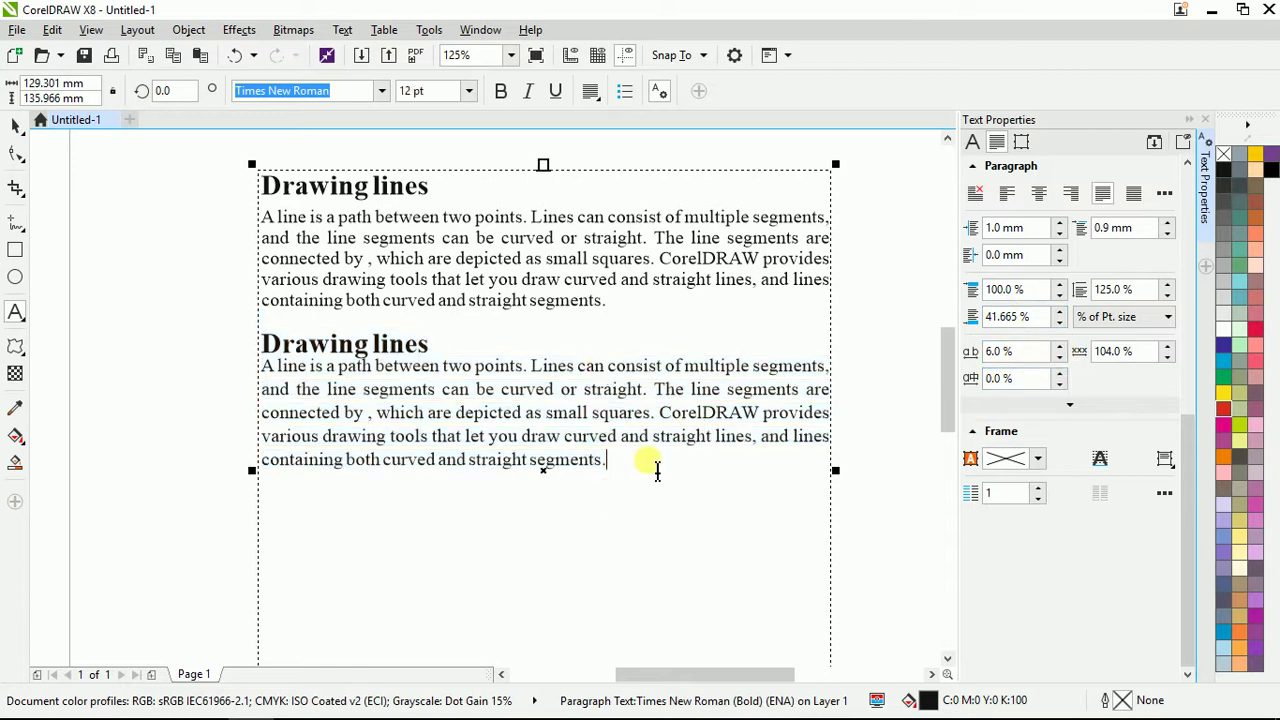
# - Select both headings with their body paragraphs, and raise the character spacing in small increments to 25%
pyautogui.moveTo(665, 436); pyautogui.dragTo(215, 170)
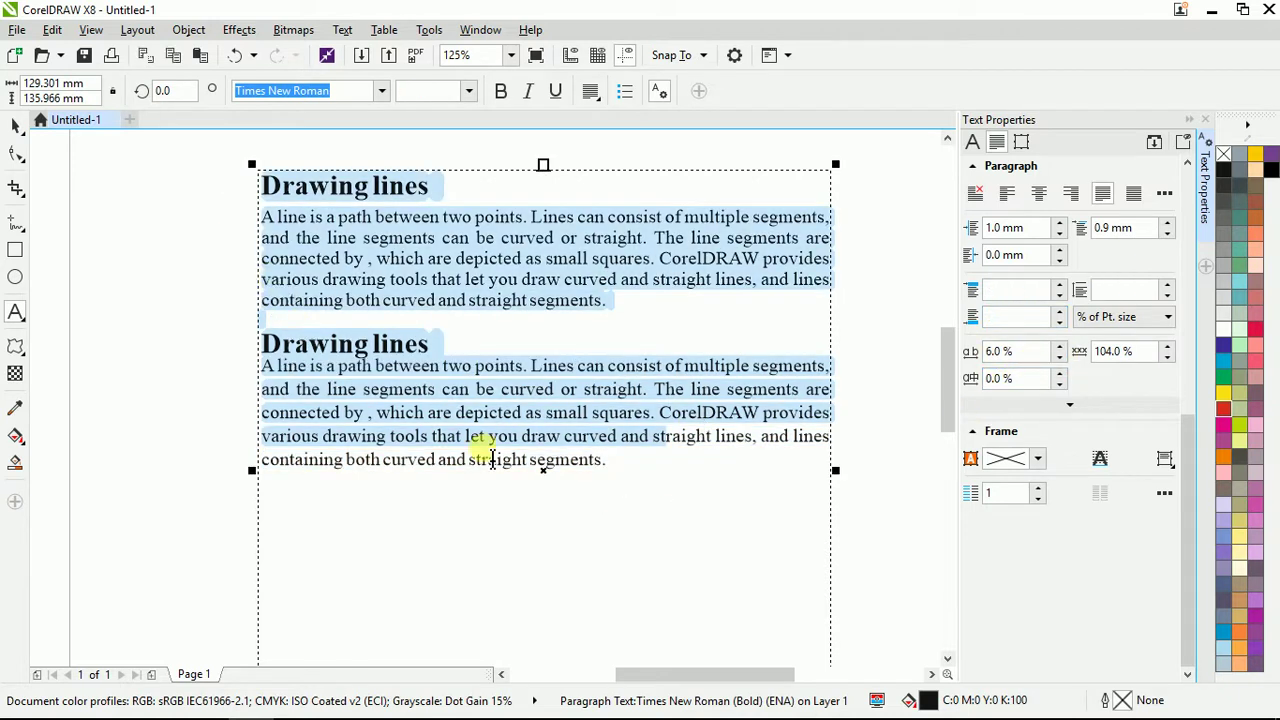
pyautogui.click(623, 466)
pyautogui.moveTo(446, 390); pyautogui.dragTo(258, 170)
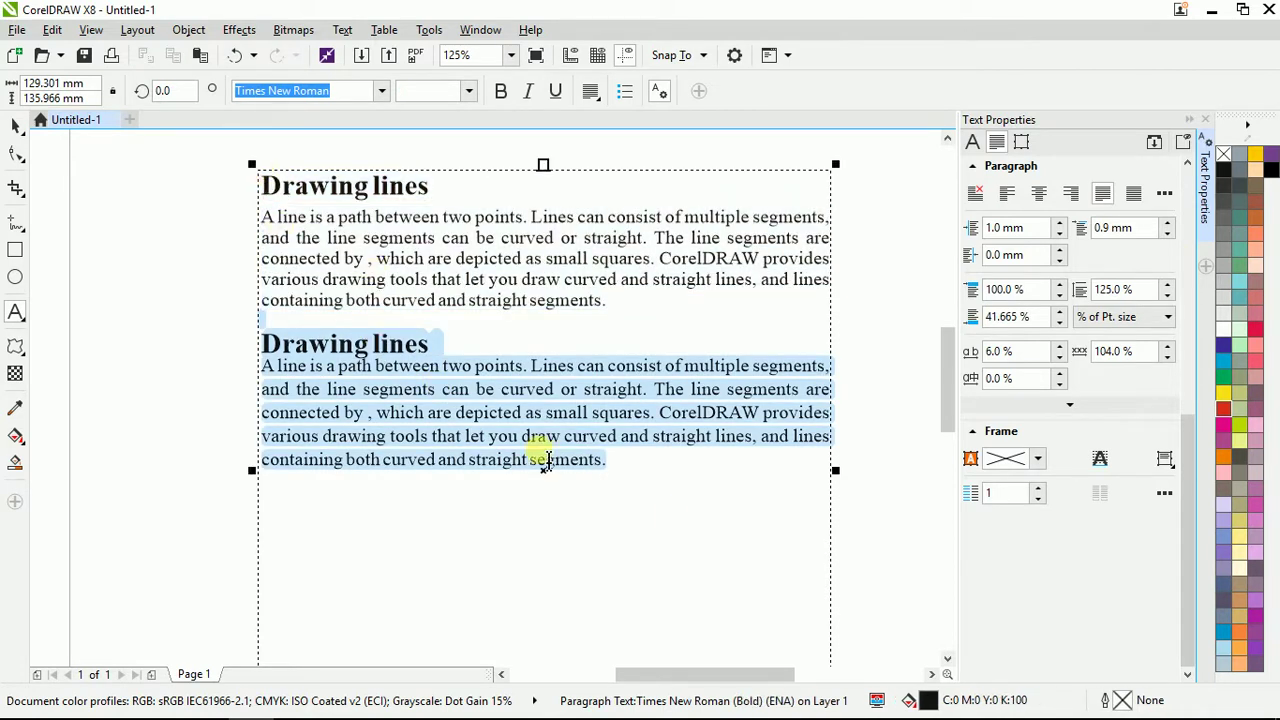
pyautogui.moveTo(640, 488); pyautogui.dragTo(266, 199)
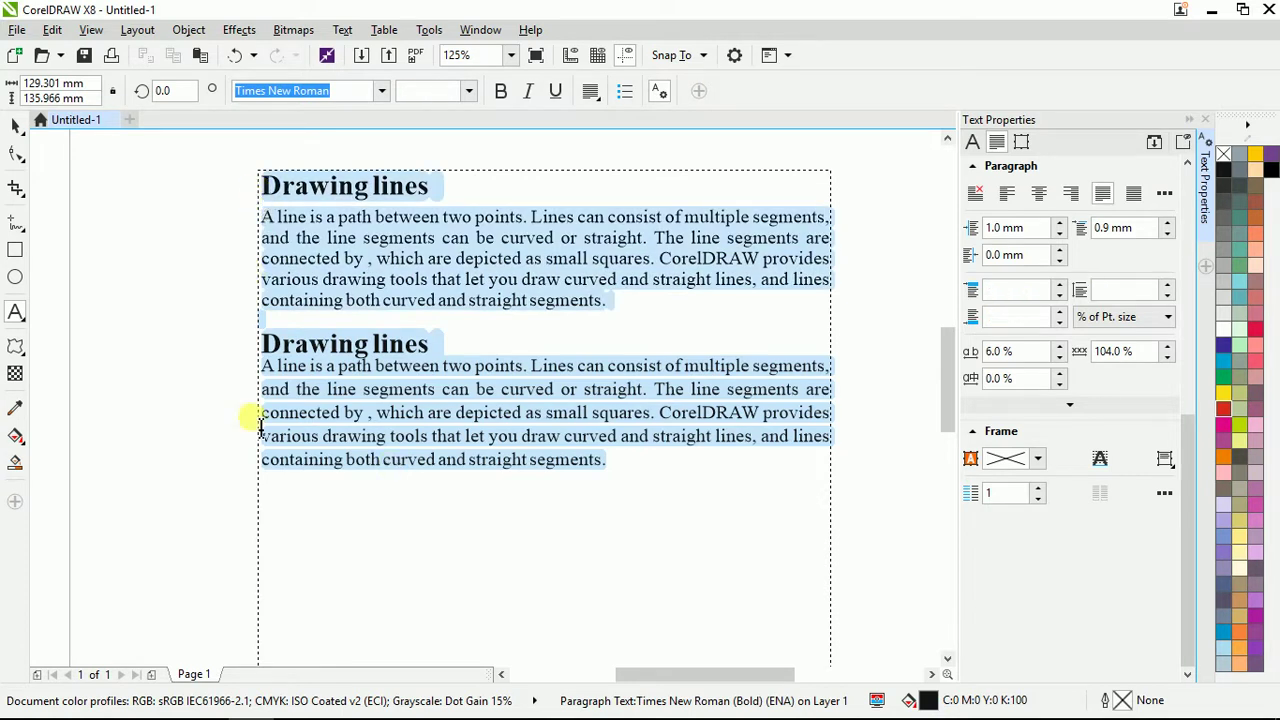
pyautogui.scroll(-3, 534, 591)
pyautogui.scroll(3, 337, 366)
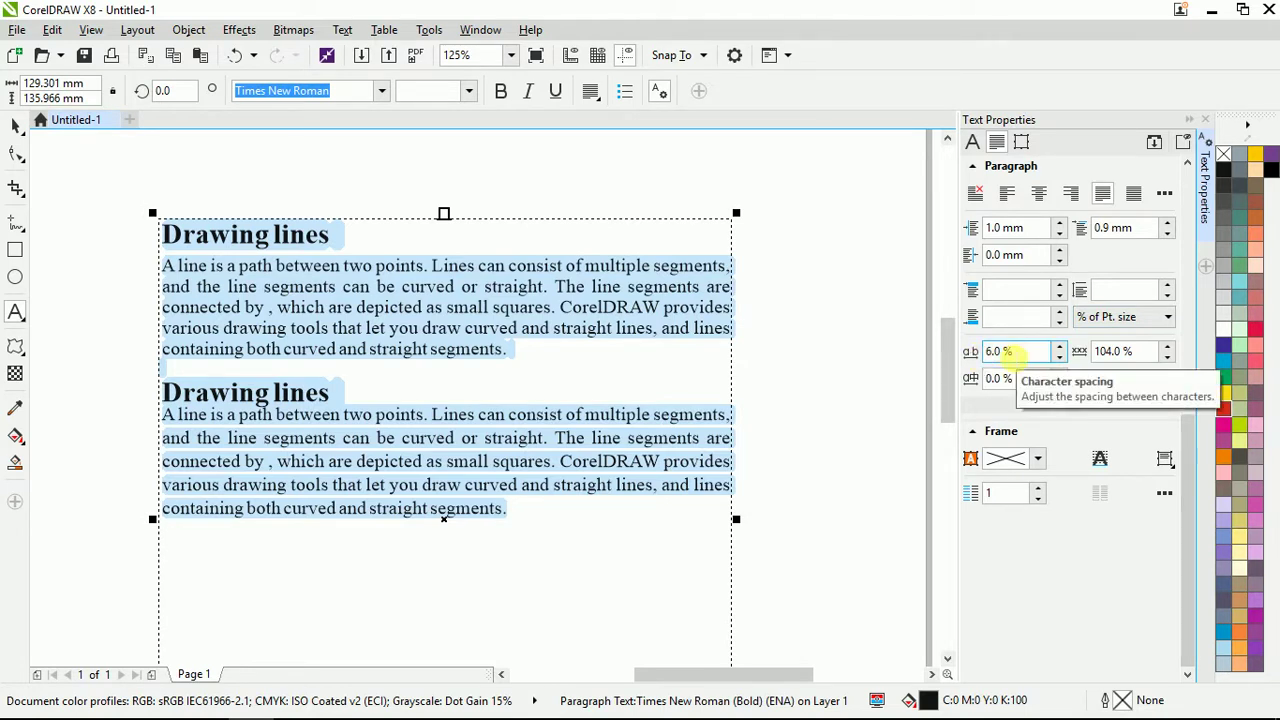
pyautogui.doubleClick(1020, 353)
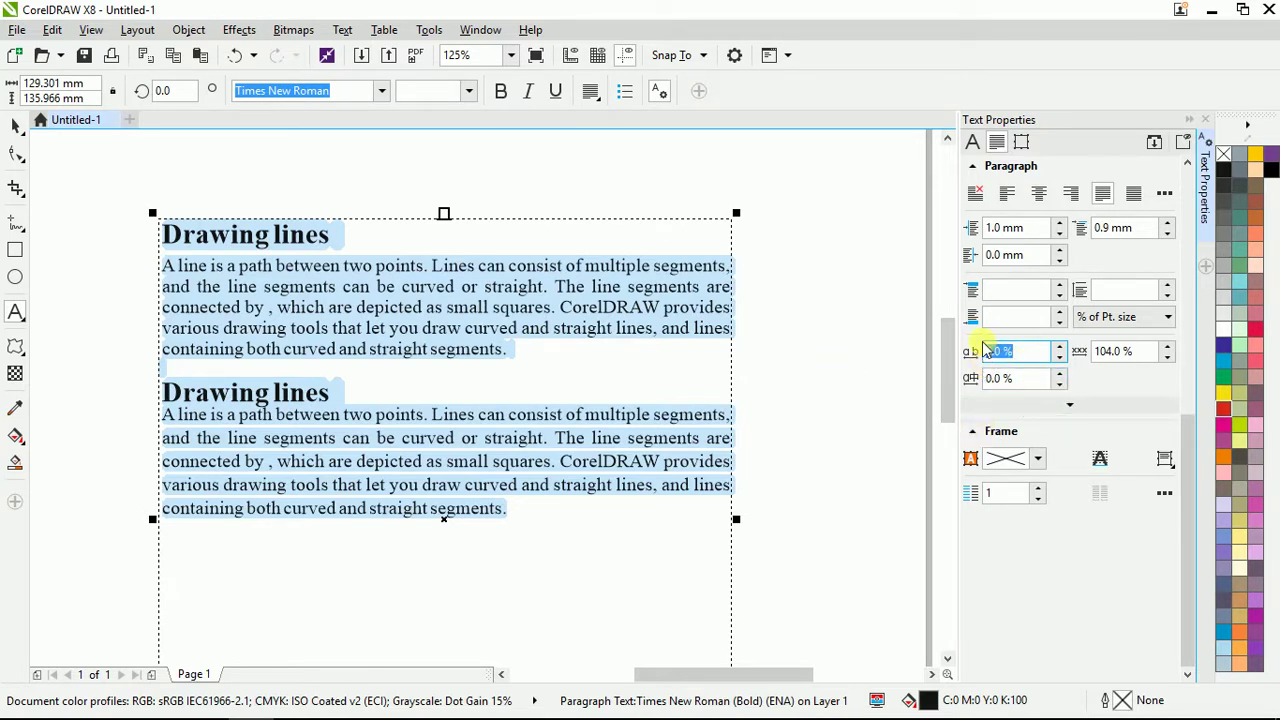
pyautogui.click(1061, 346)
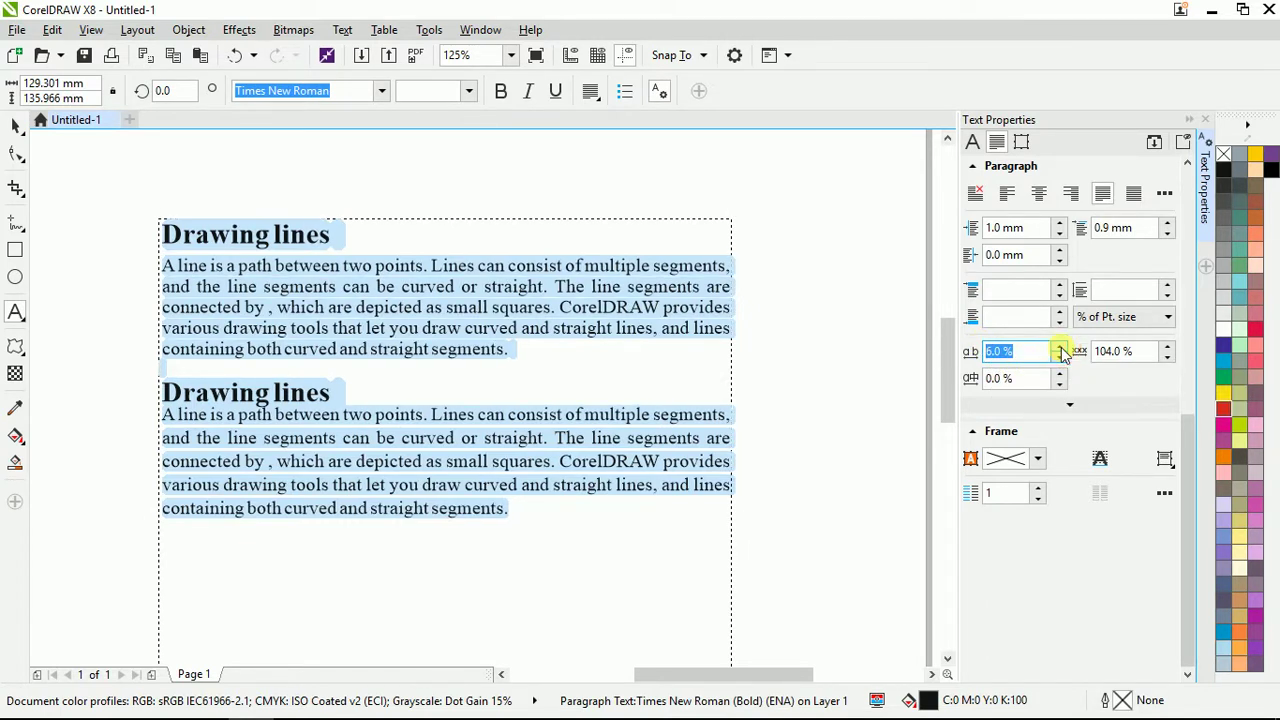
pyautogui.click(1061, 346)
pyautogui.click(1061, 346)
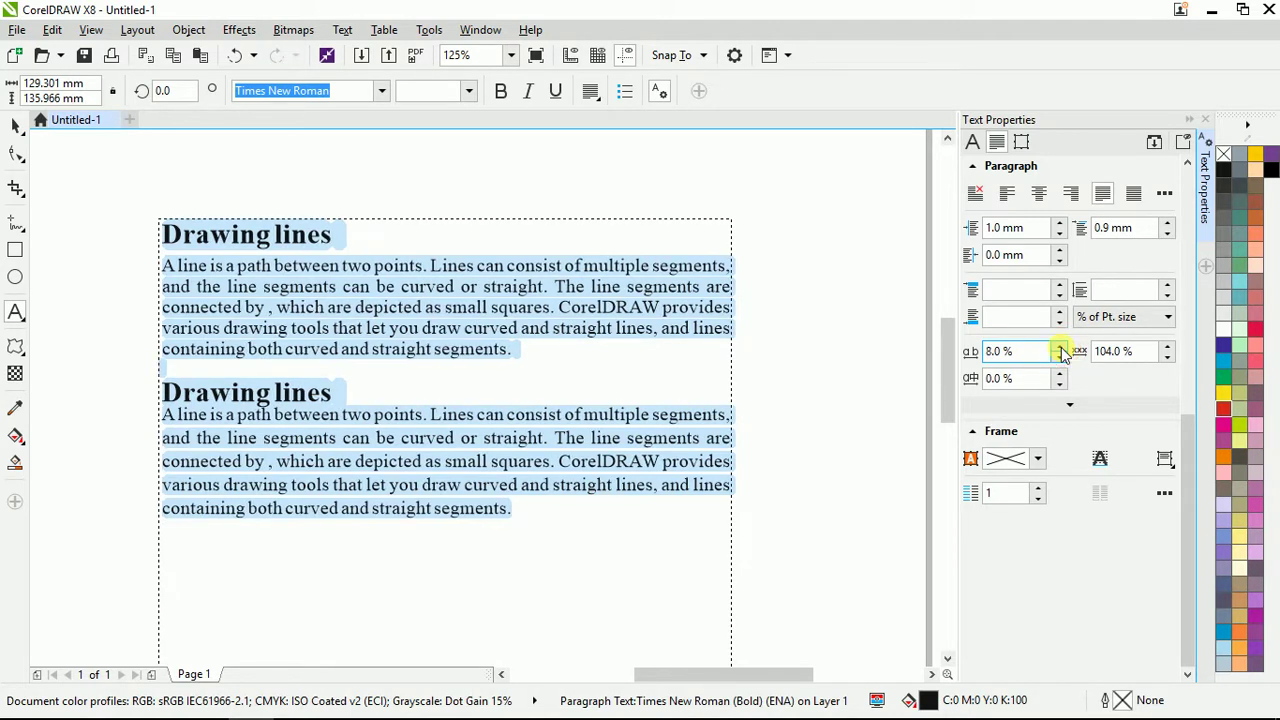
pyautogui.click(1060, 347)
pyautogui.click(1060, 347)
pyautogui.click(1060, 347)
pyautogui.click(1060, 347)
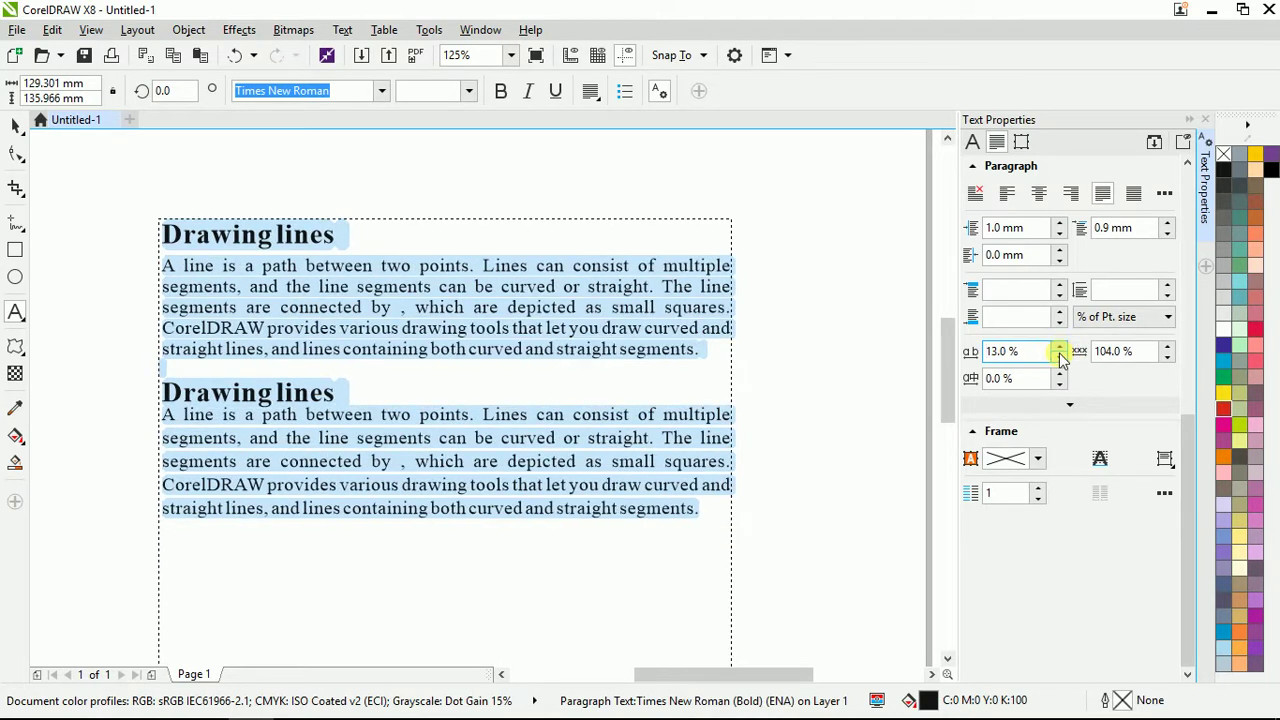
pyautogui.click(1060, 347)
pyautogui.click(1060, 347)
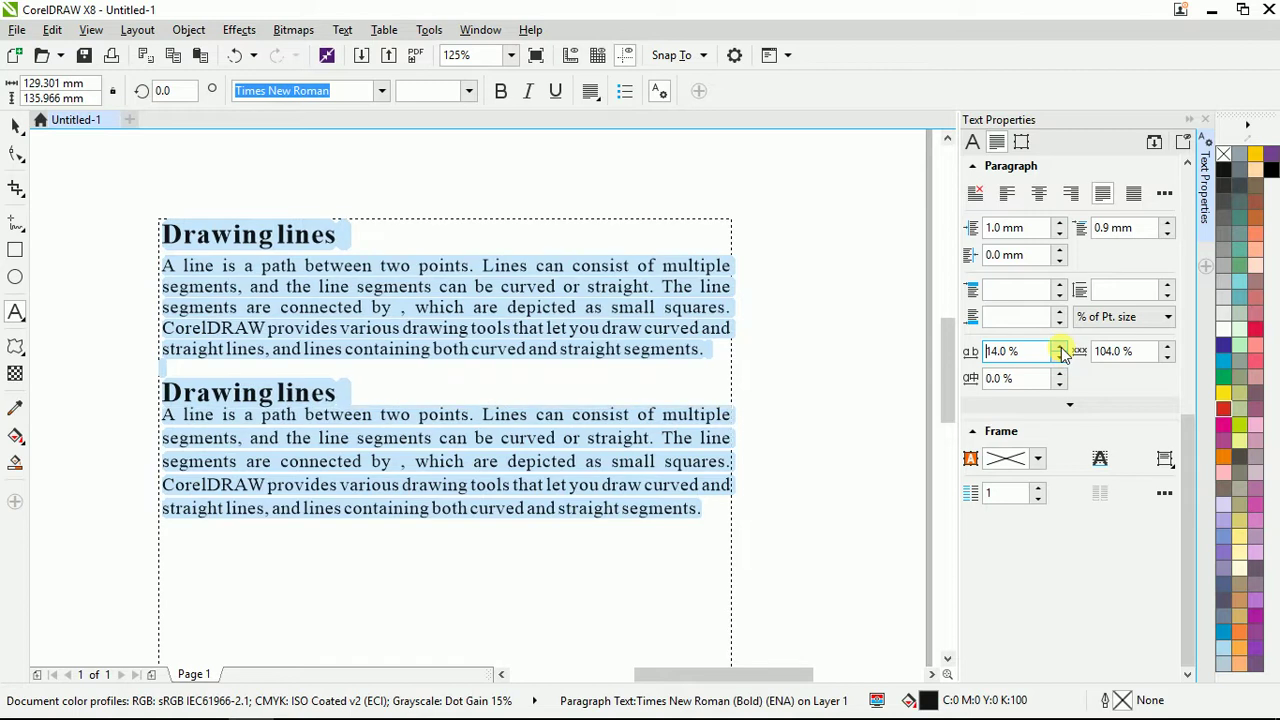
pyautogui.click(1060, 347)
pyautogui.click(1060, 347)
pyautogui.click(1060, 347)
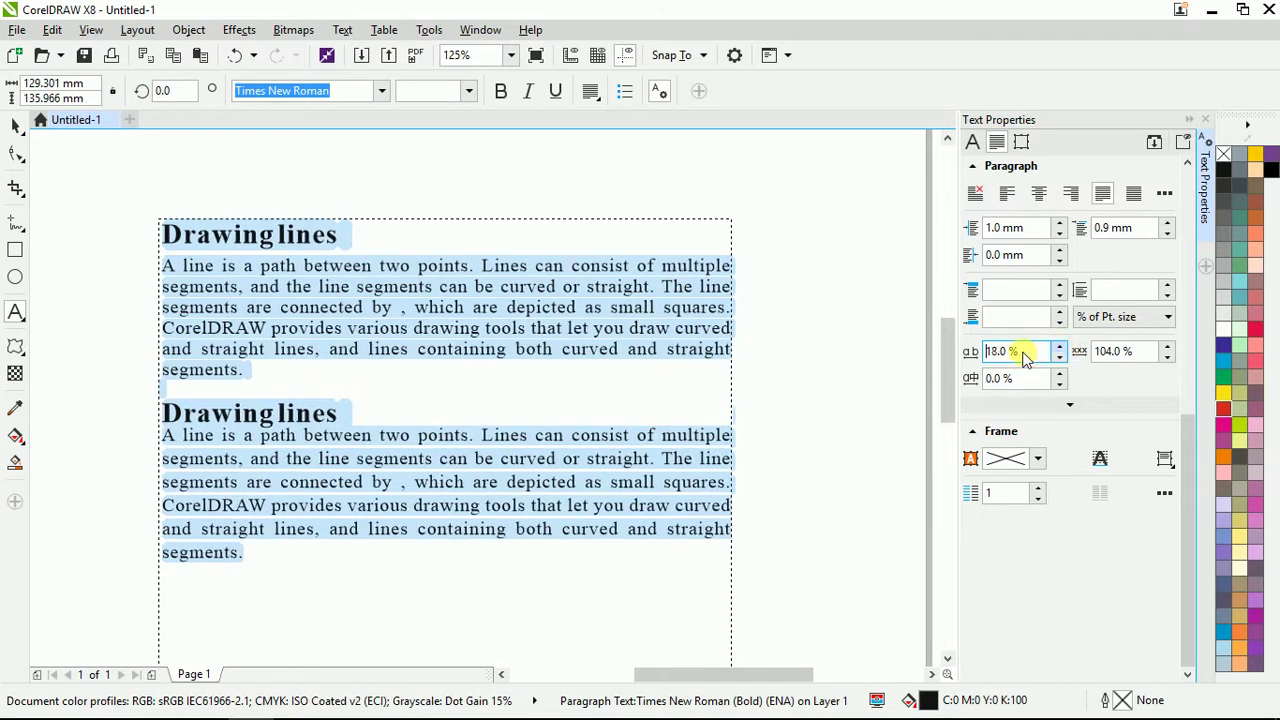
pyautogui.scroll(2, 990, 355)
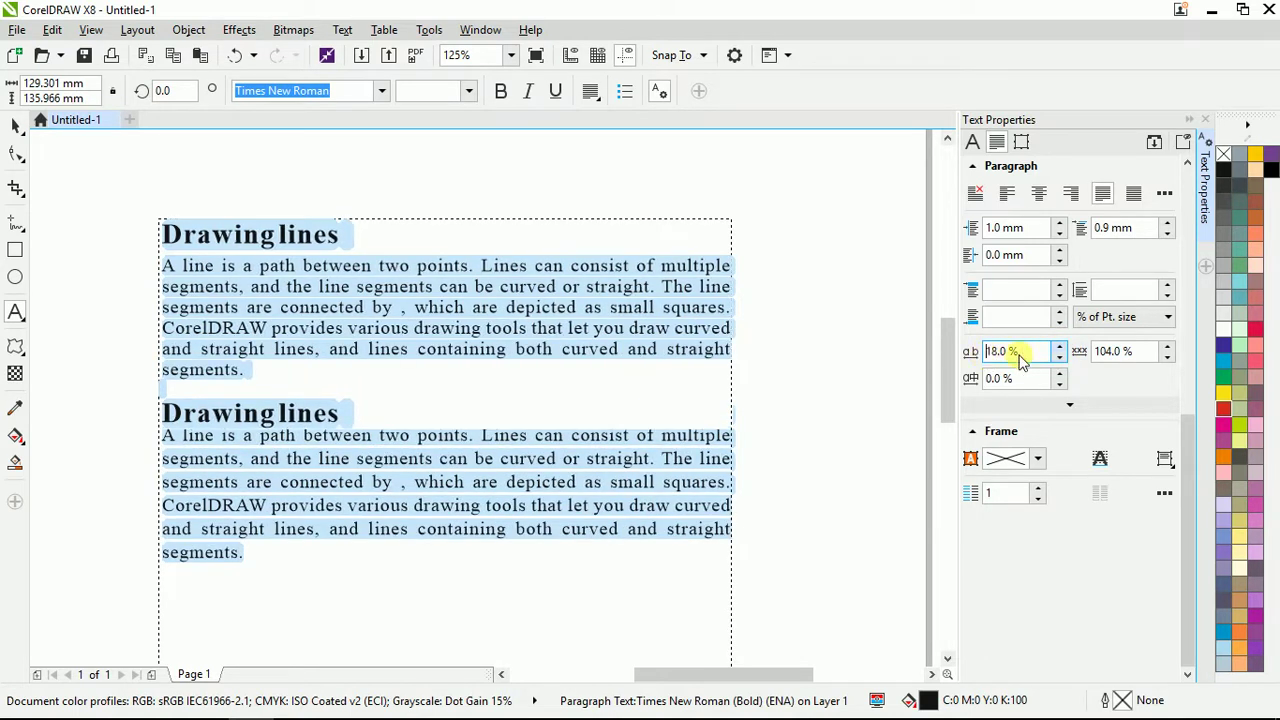
pyautogui.scroll(4, 995, 360)
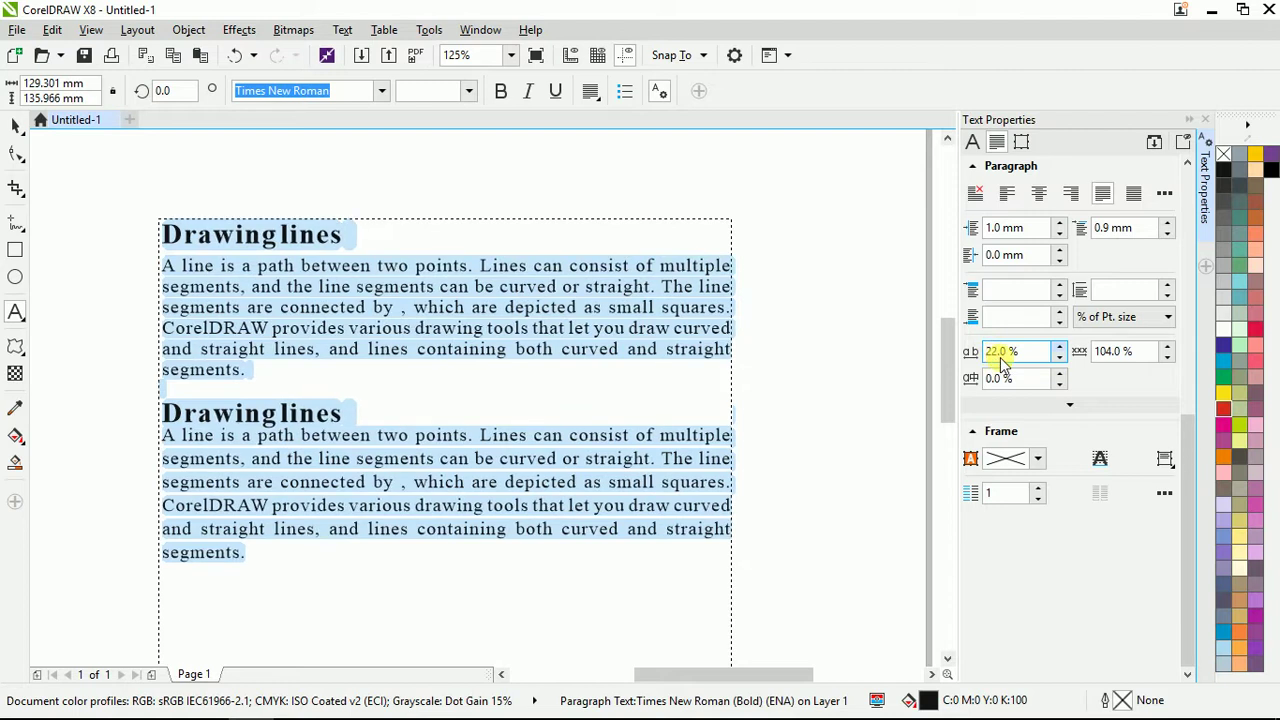
pyautogui.scroll(1, 1010, 364)
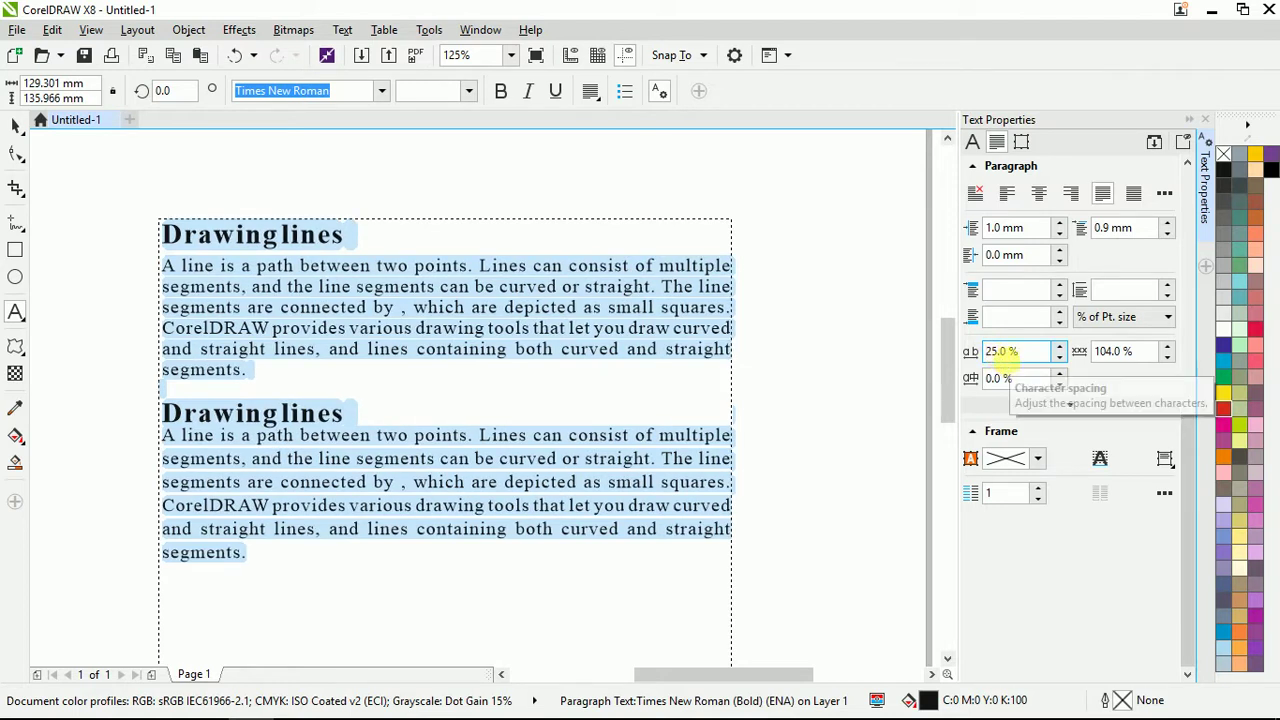
# - Try a character spacing of 50% on all the selected text
pyautogui.click(1030, 352)
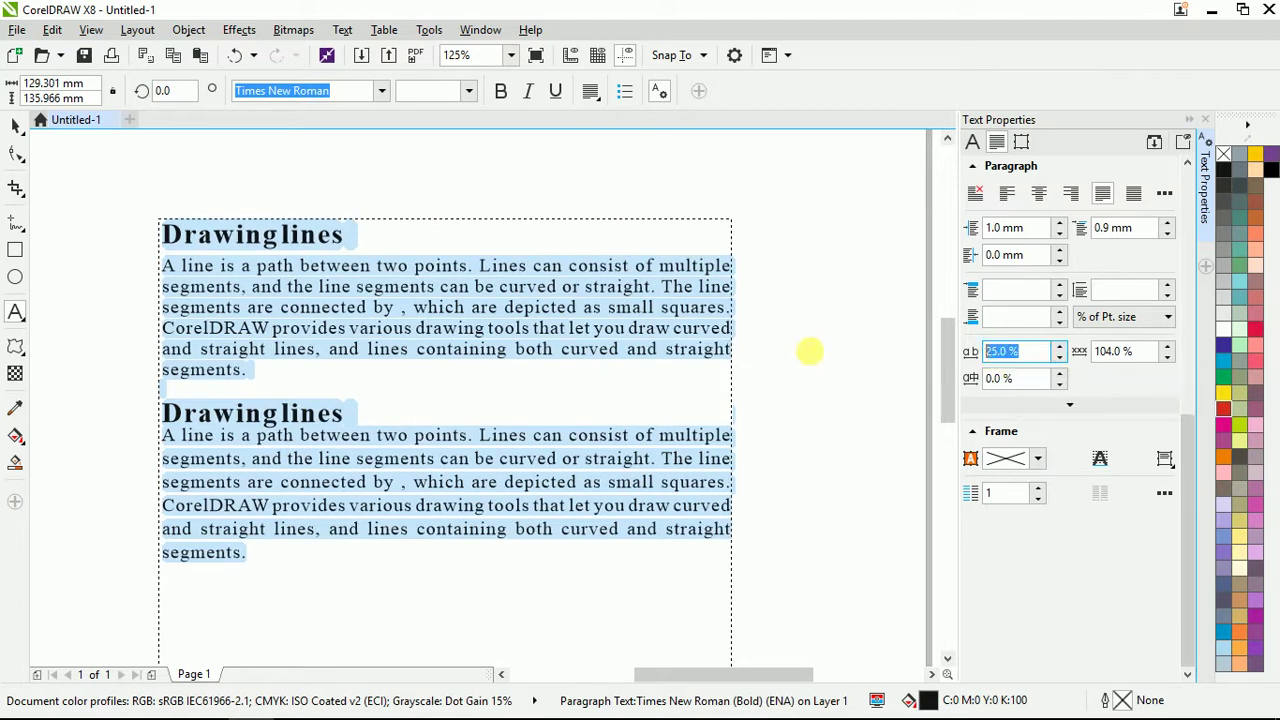
pyautogui.write('50')
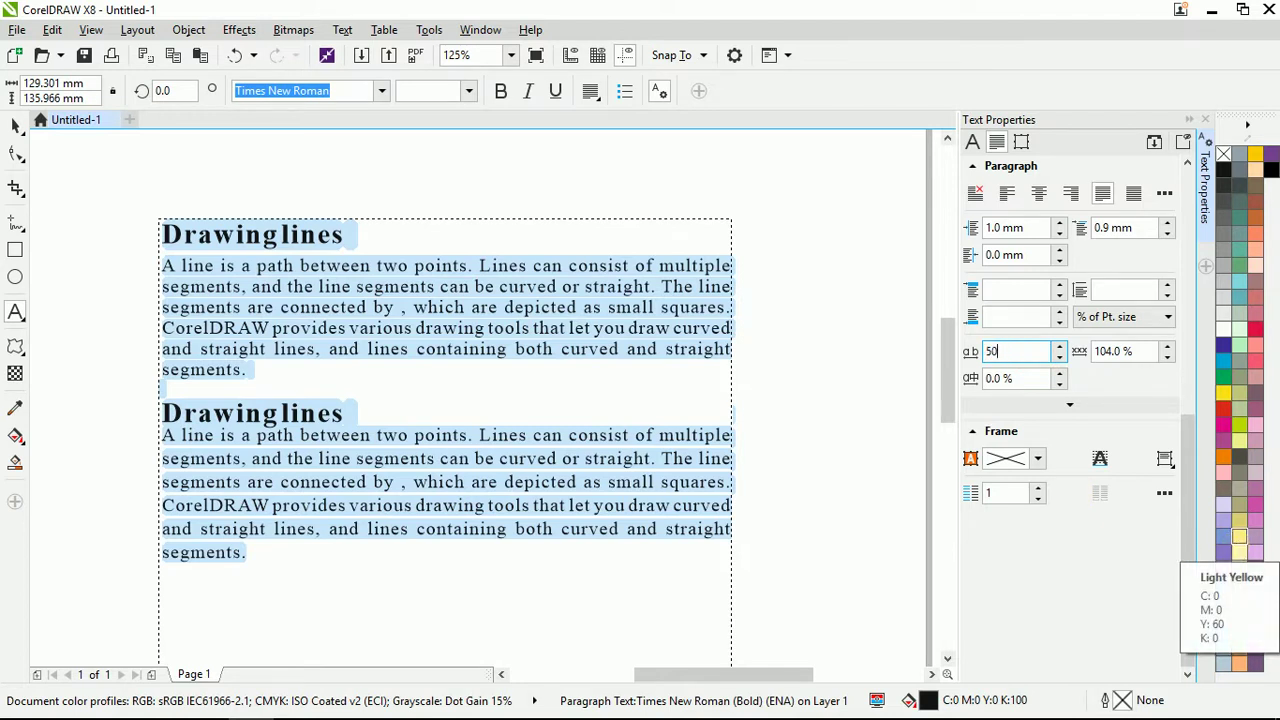
pyautogui.press('Return')
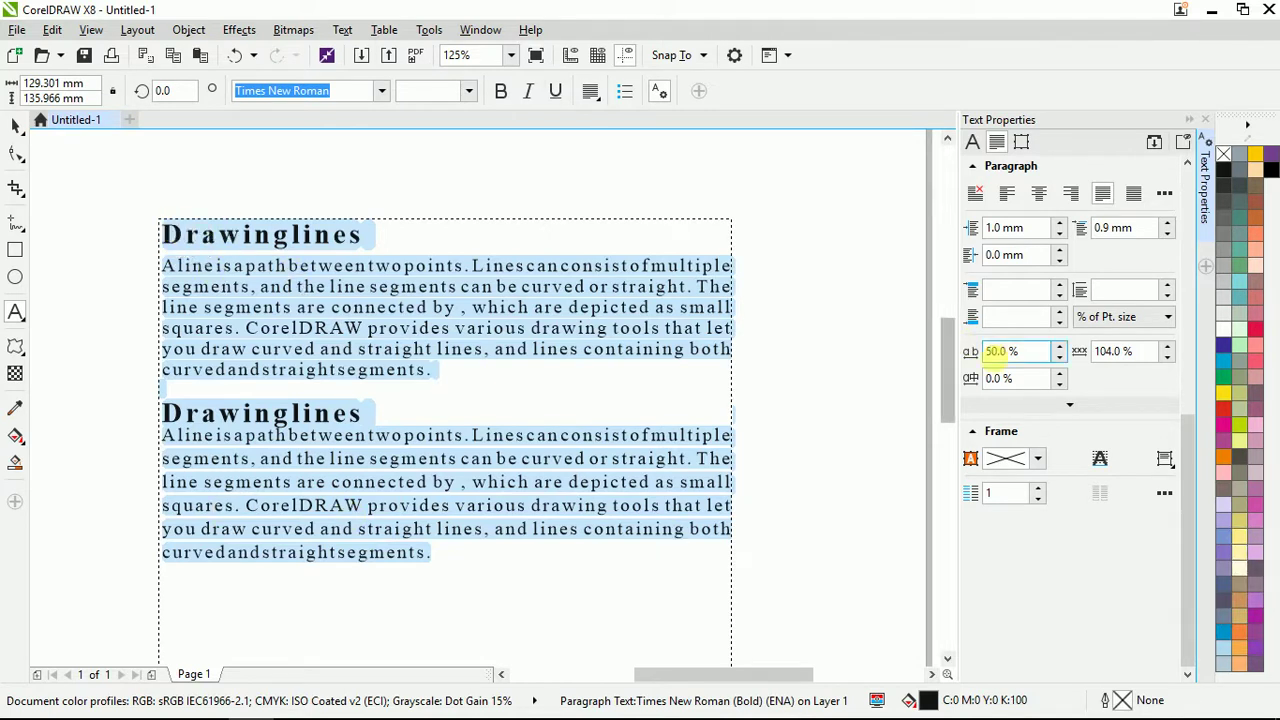
# - Set the character spacing of both headings and body paragraphs to 100%
pyautogui.click(1030, 355)
pyautogui.write('1')
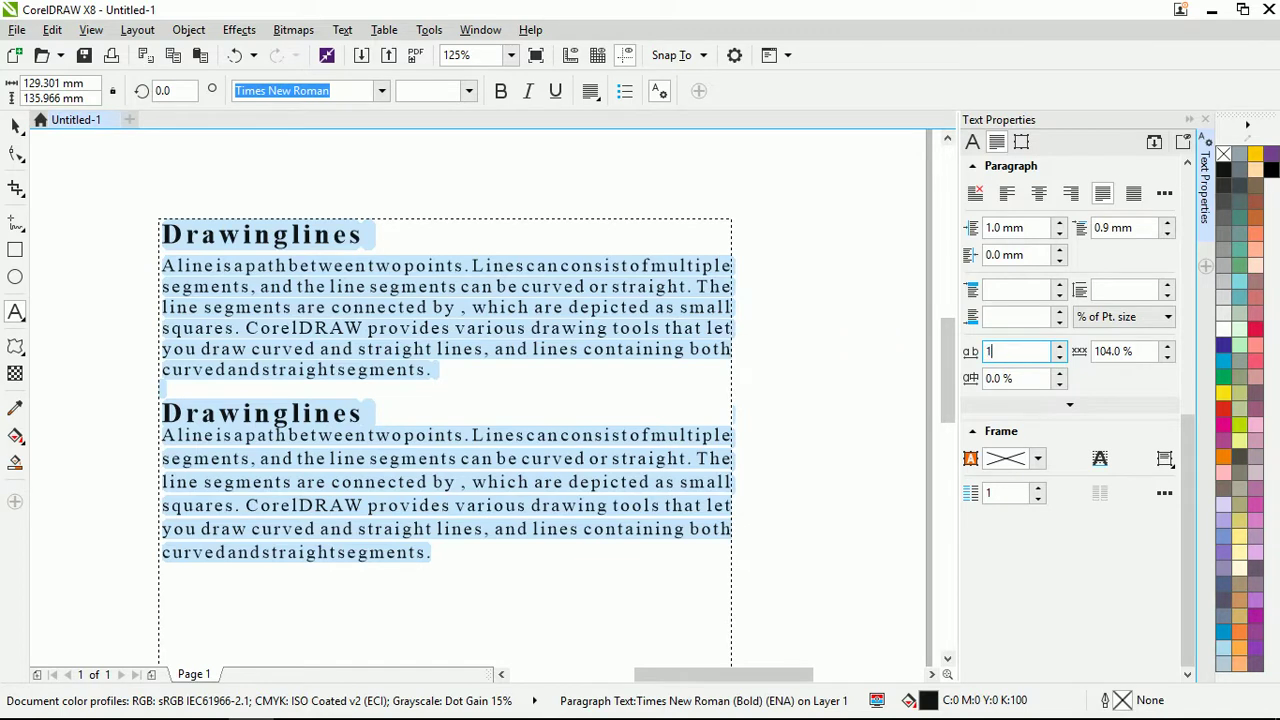
pyautogui.write('00')
pyautogui.press('Return')
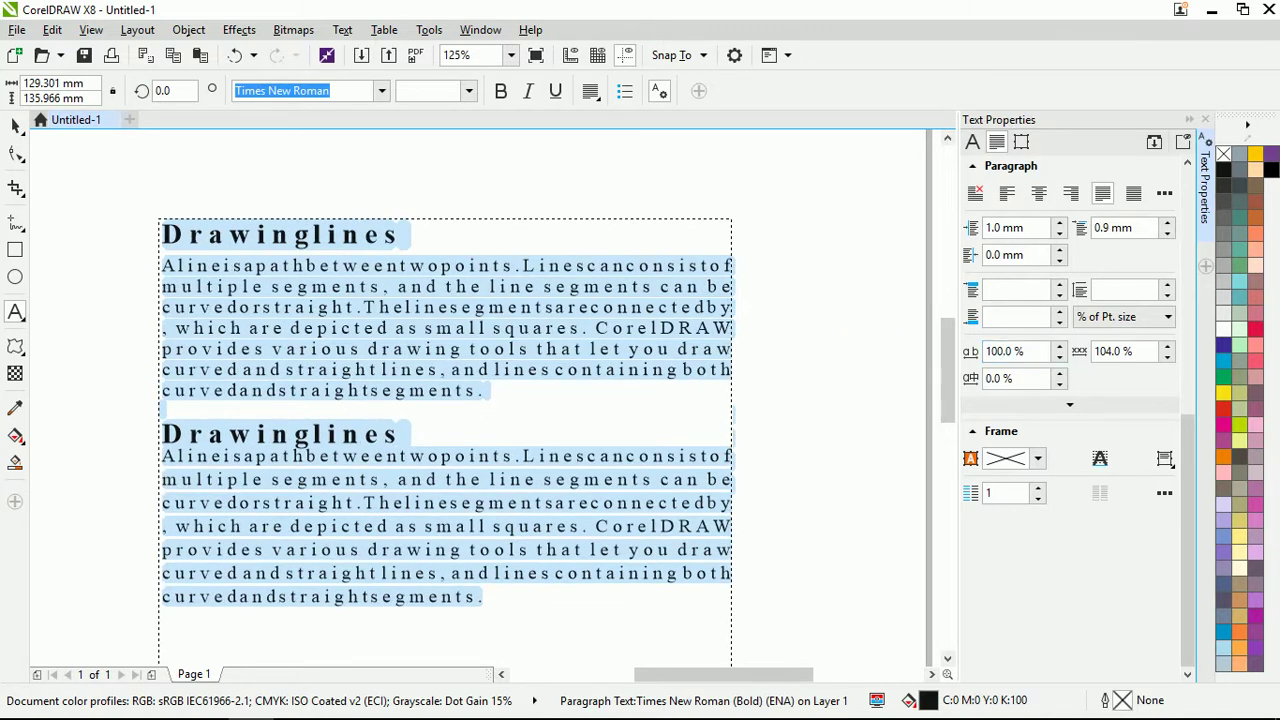
pyautogui.click(1030, 352)
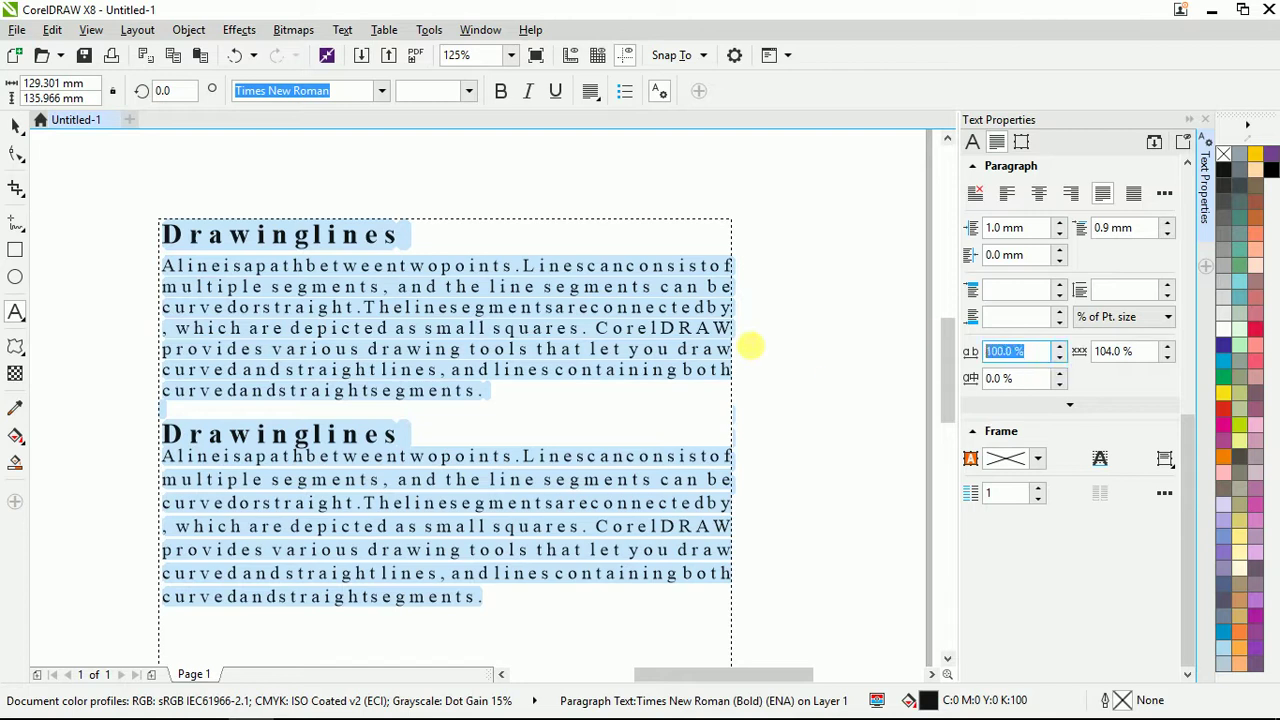
# - Set the character spacing of both headings and body paragraphs to 0%
pyautogui.write('0')
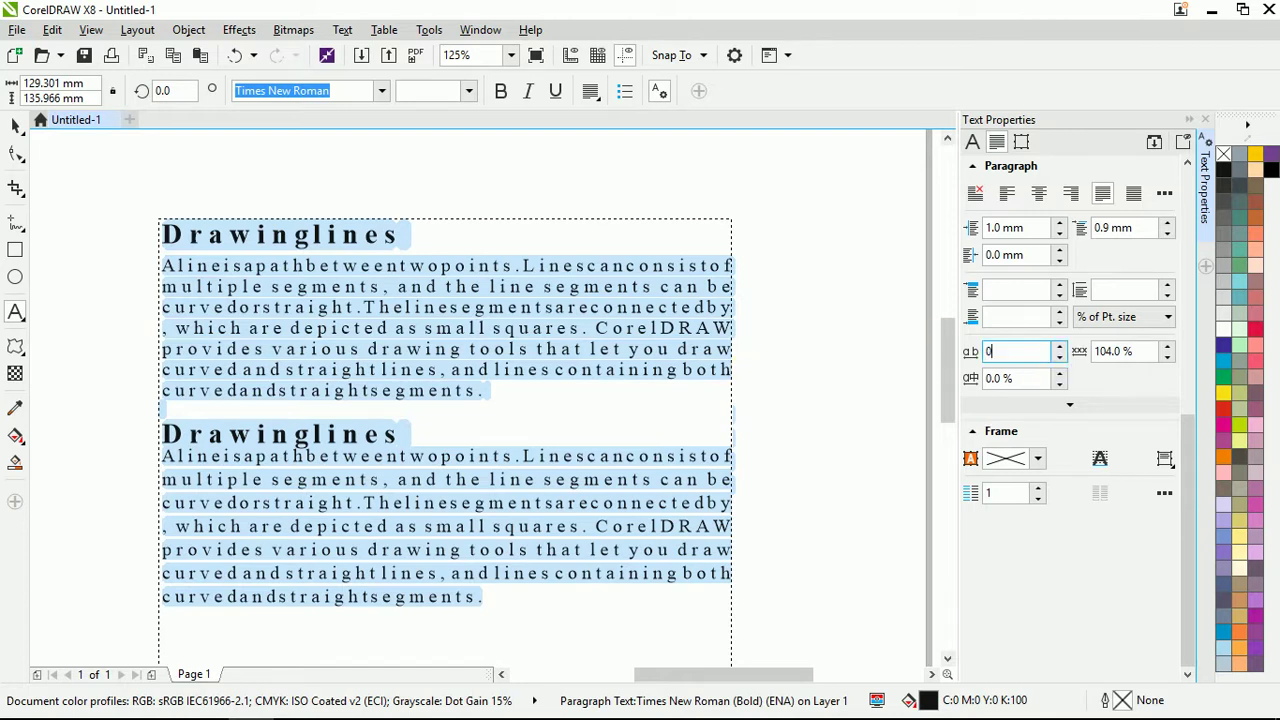
pyautogui.press('Return')
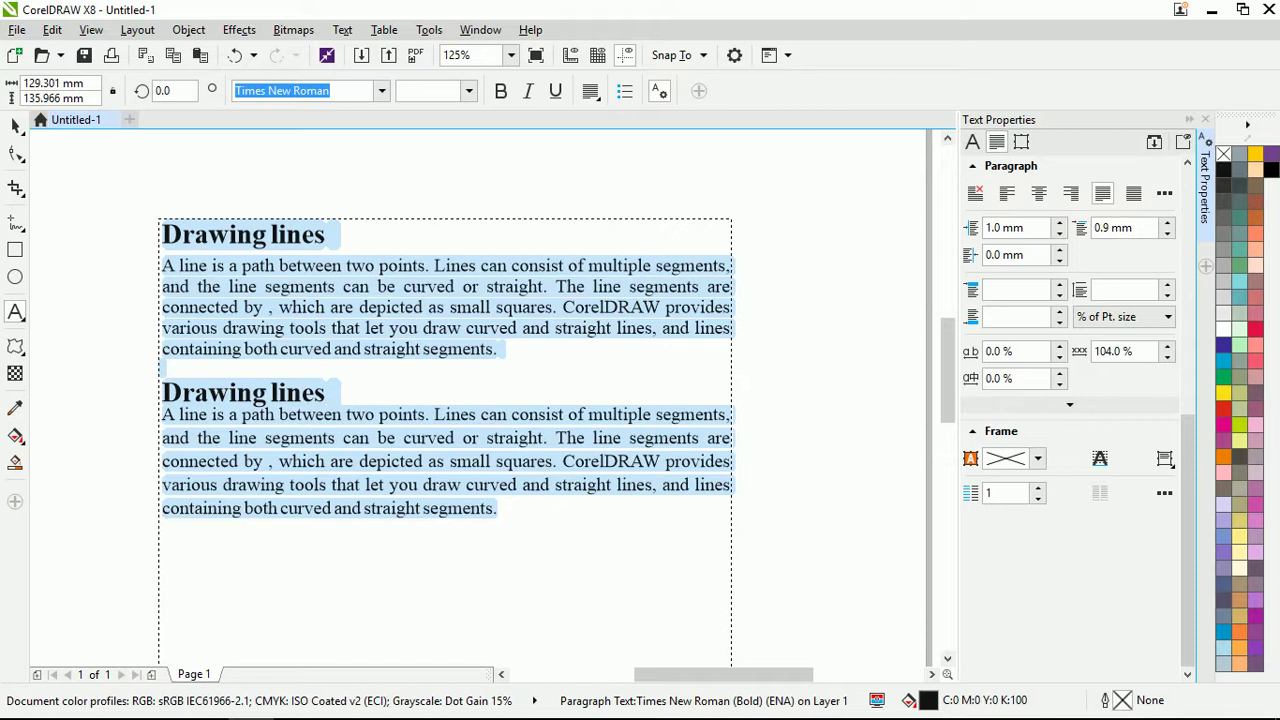
pyautogui.scroll(1, 210, 240)
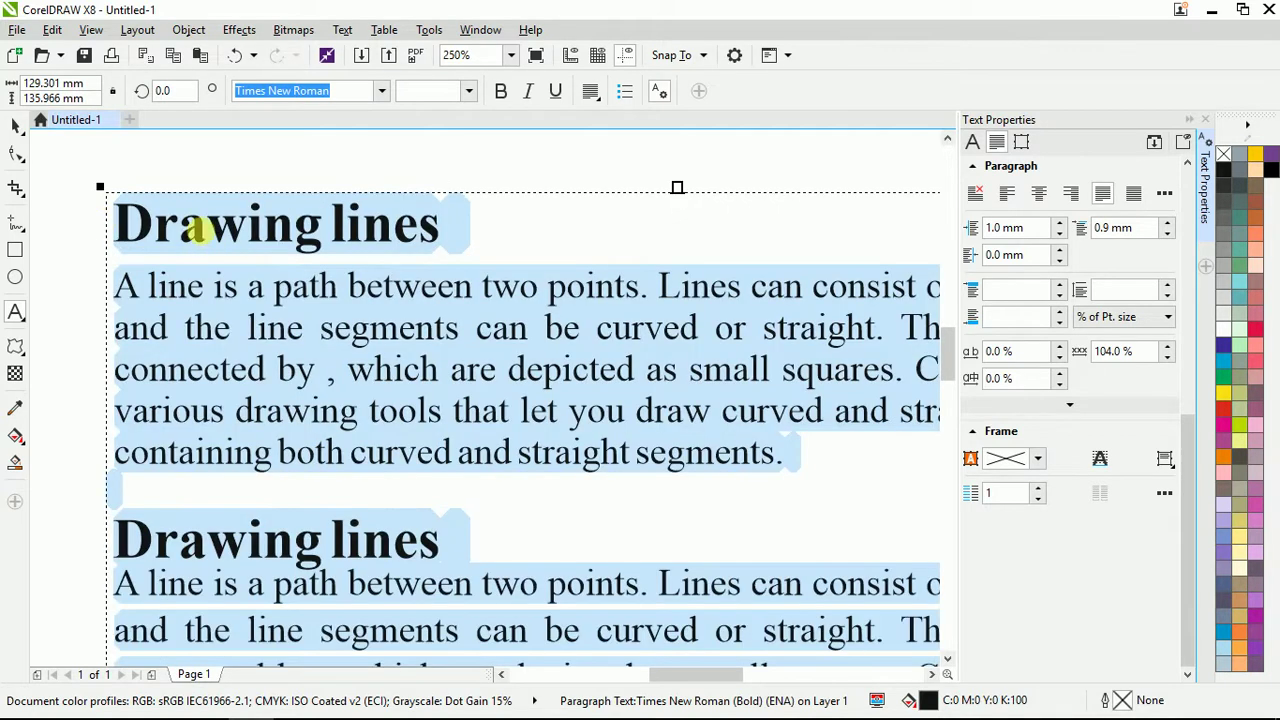
pyautogui.scroll(-1, 304, 250)
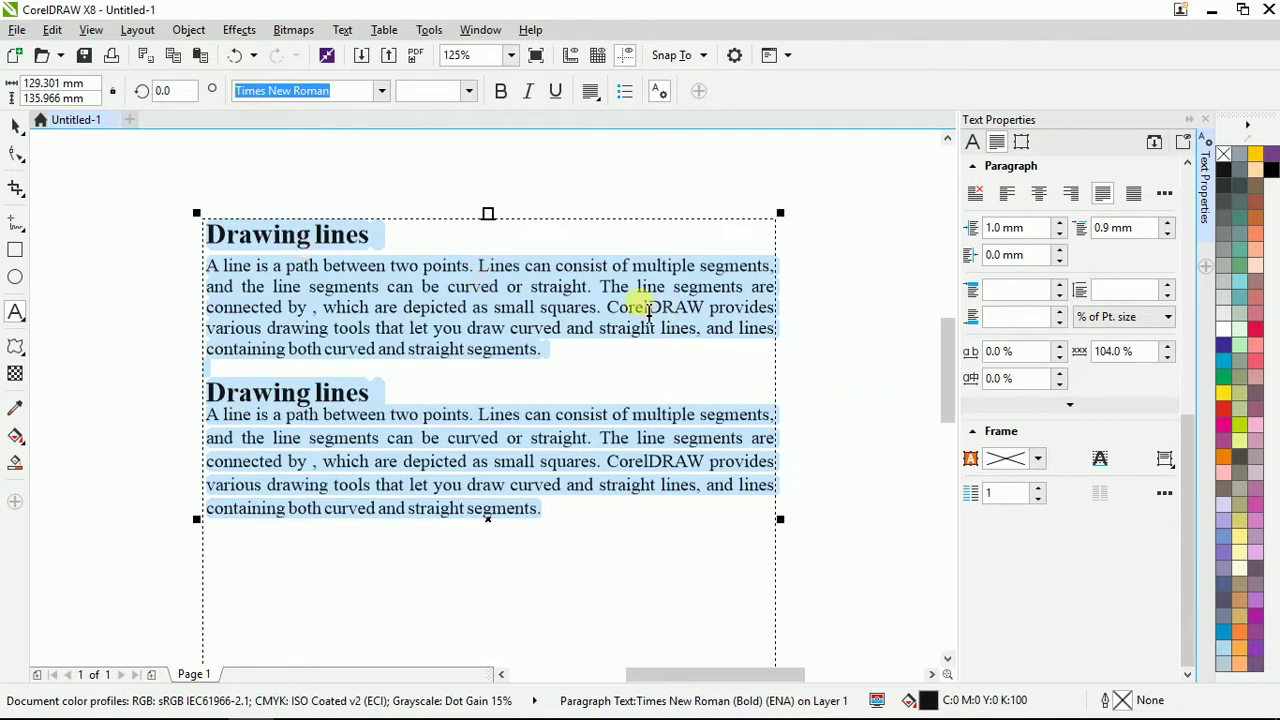
# - Examine the word spacing setting and the gap between the two words of the first heading
pyautogui.click(1030, 352)
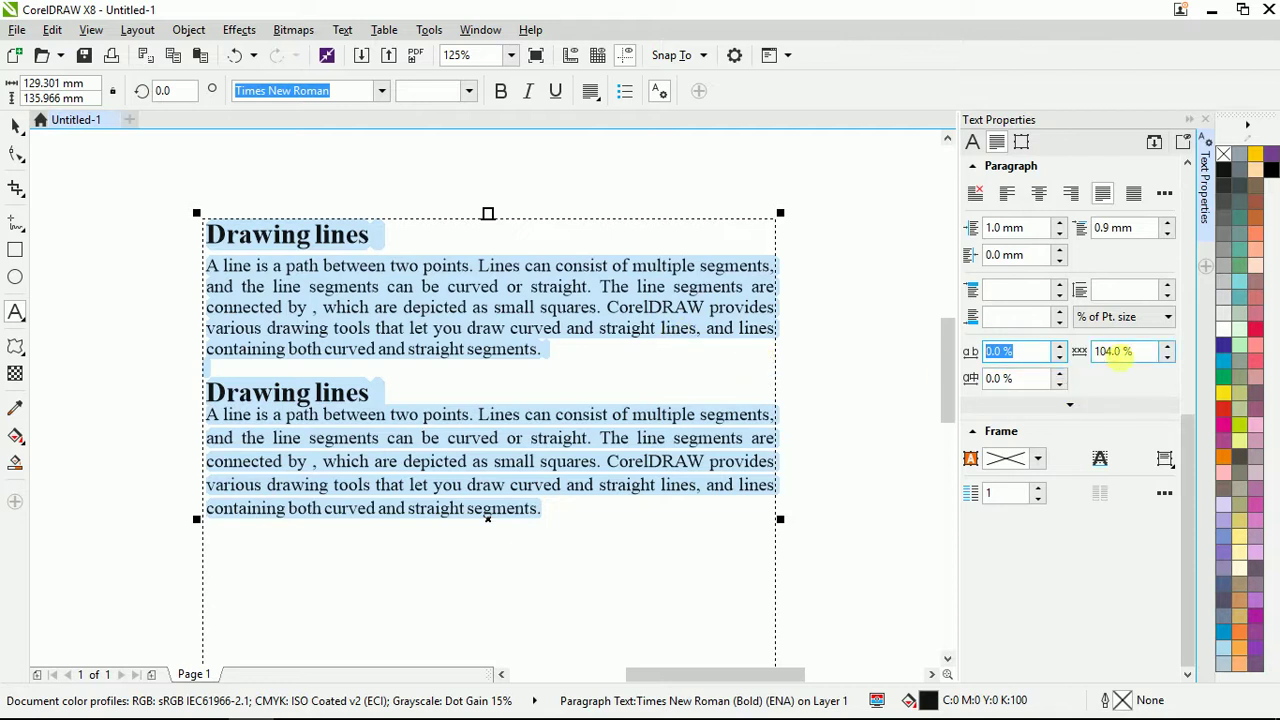
pyautogui.click(1130, 352)
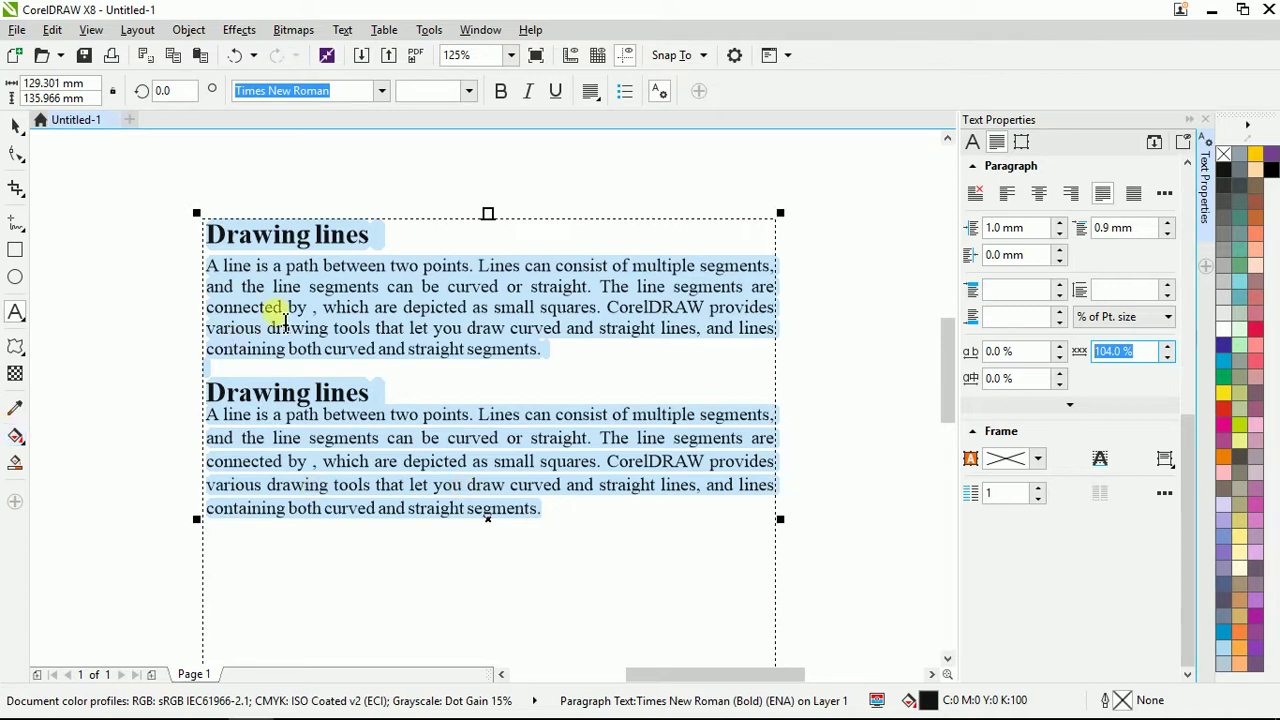
pyautogui.scroll(2, 286, 300)
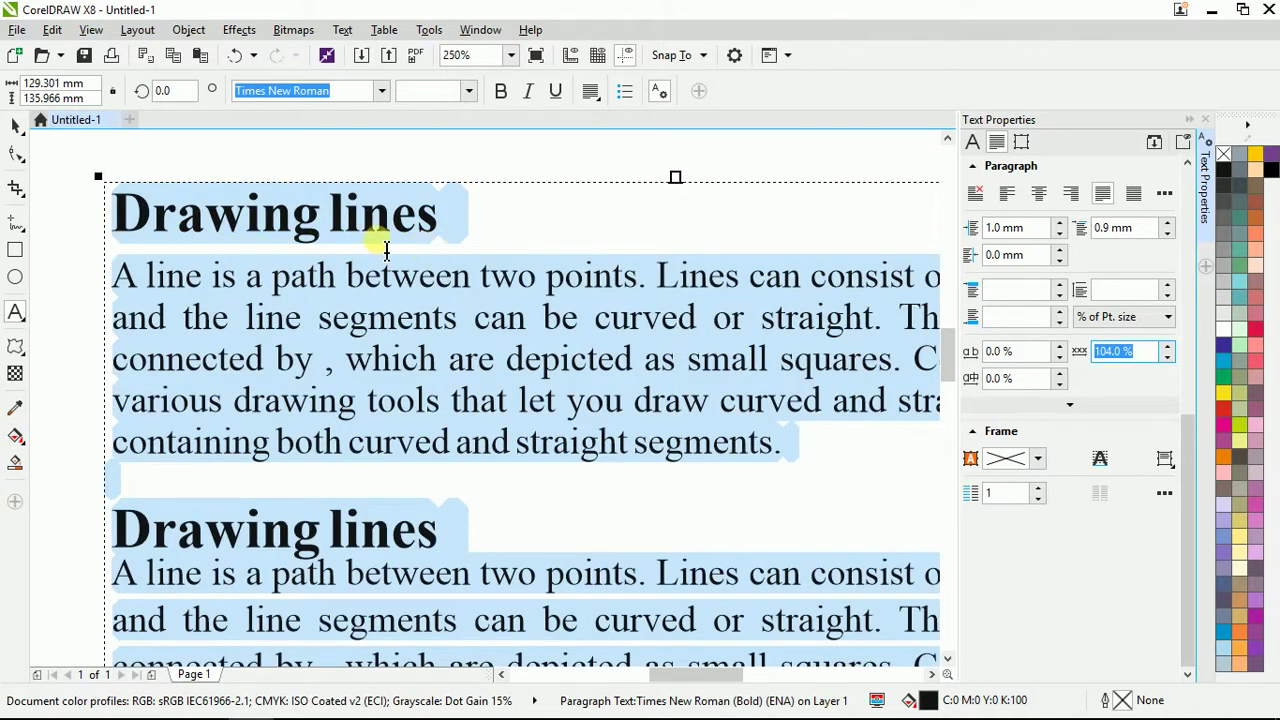
pyautogui.click(330, 212)
pyautogui.click(286, 210)
pyautogui.doubleClick(286, 210)
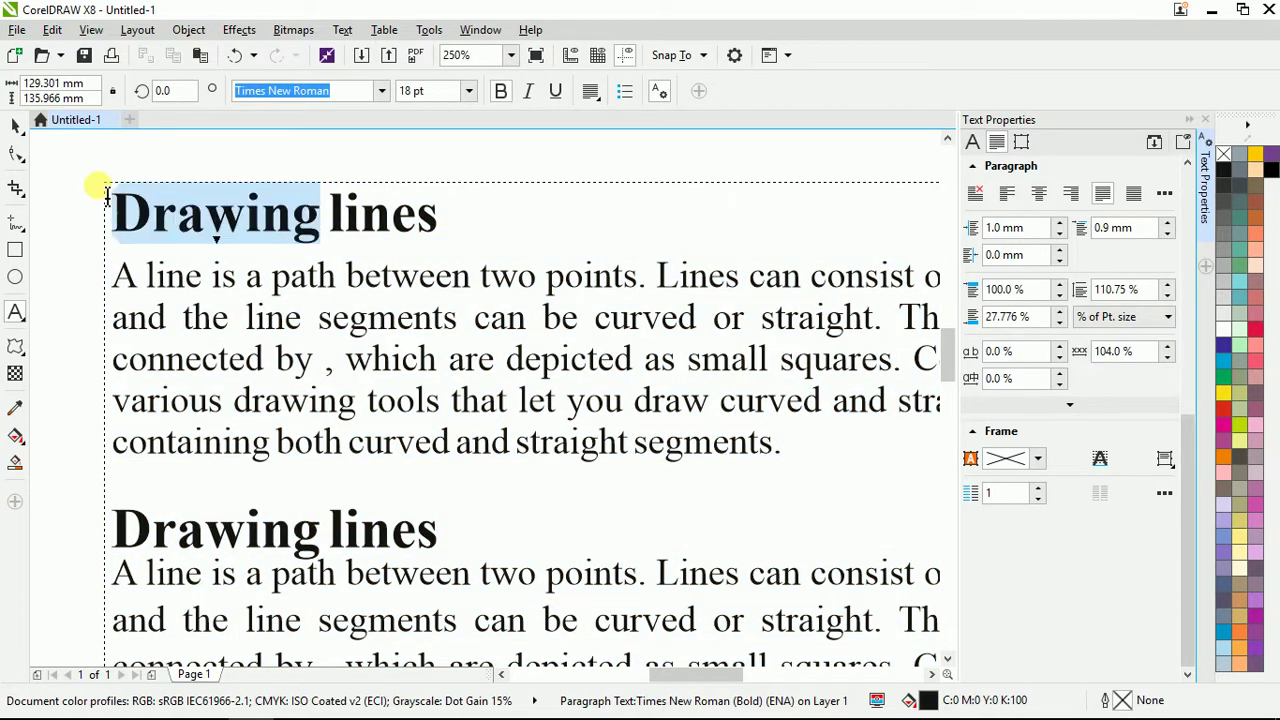
pyautogui.moveTo(438, 212); pyautogui.dragTo(337, 207)
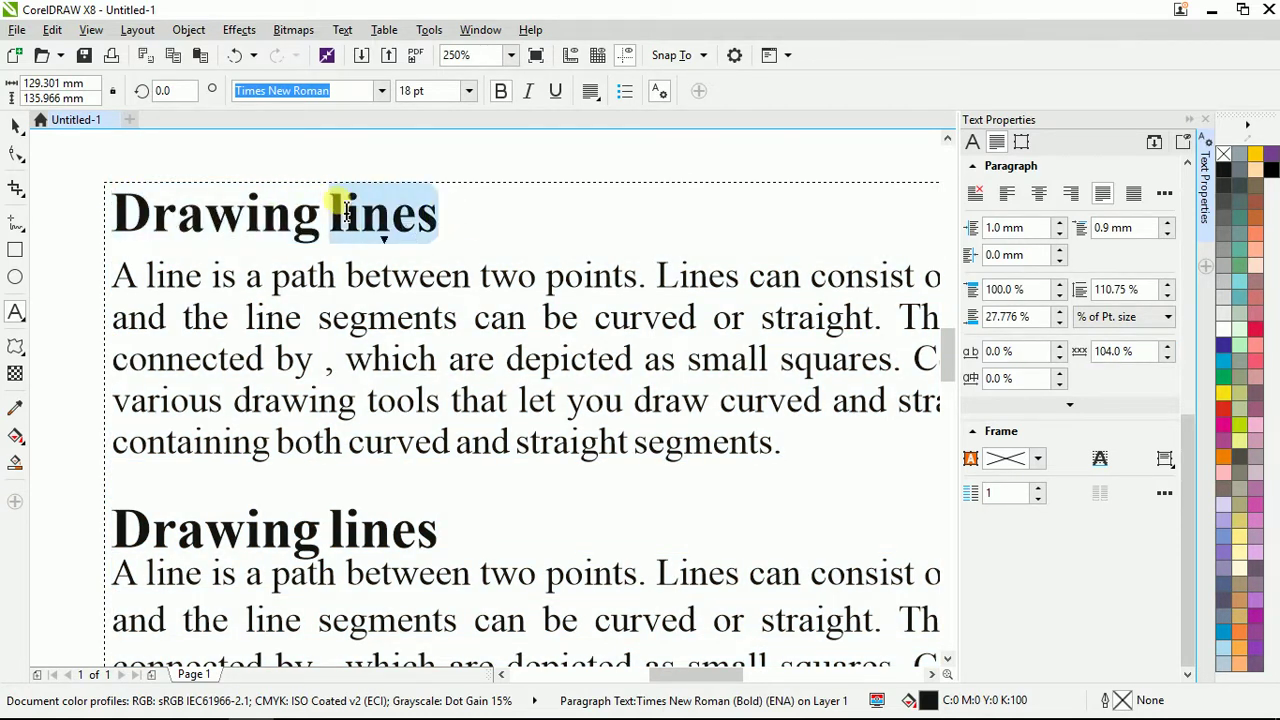
pyautogui.scroll(-2, 340, 252)
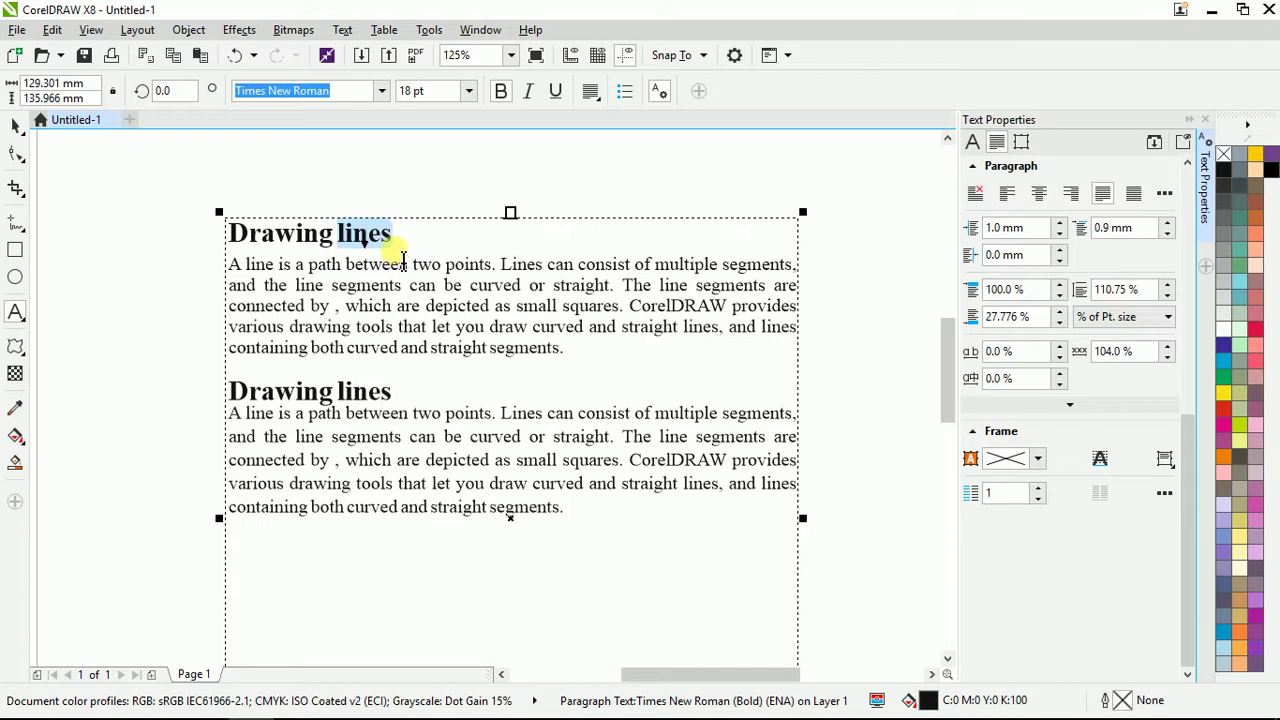
# - Try a word spacing of 250% on the first heading and its body paragraph
pyautogui.click(440, 255)
pyautogui.click(569, 357)
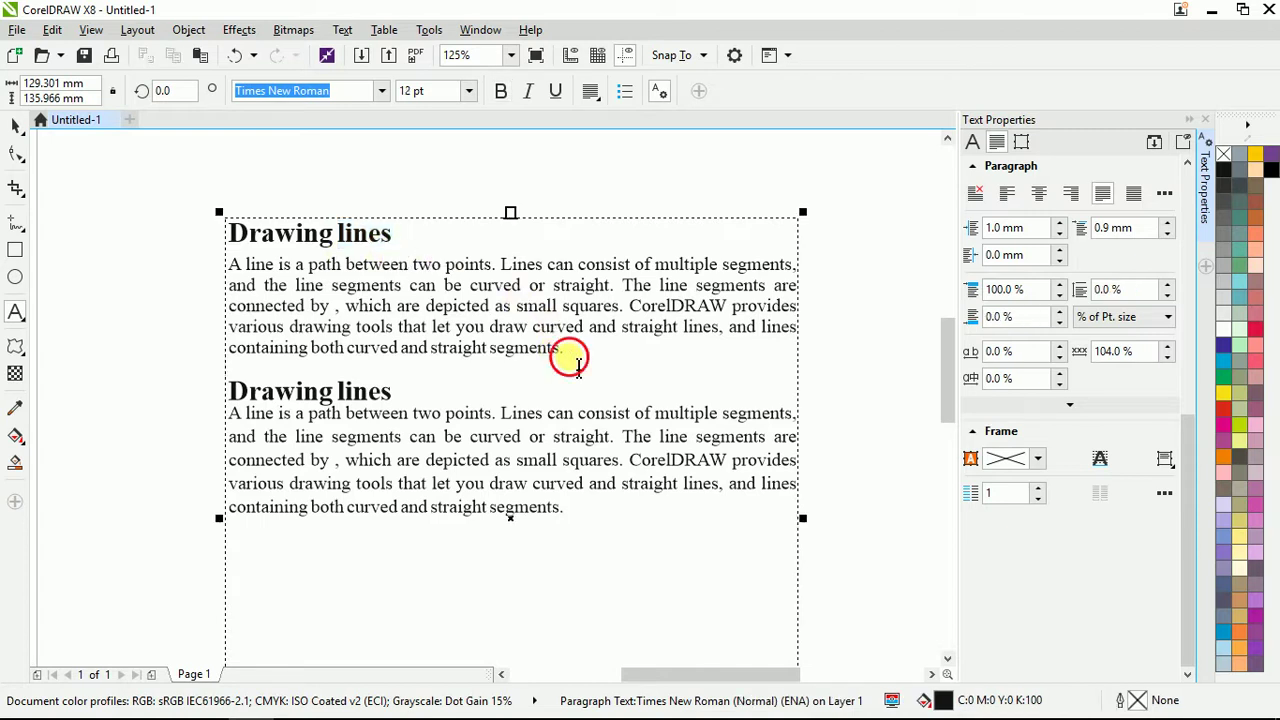
pyautogui.moveTo(569, 357); pyautogui.dragTo(220, 217)
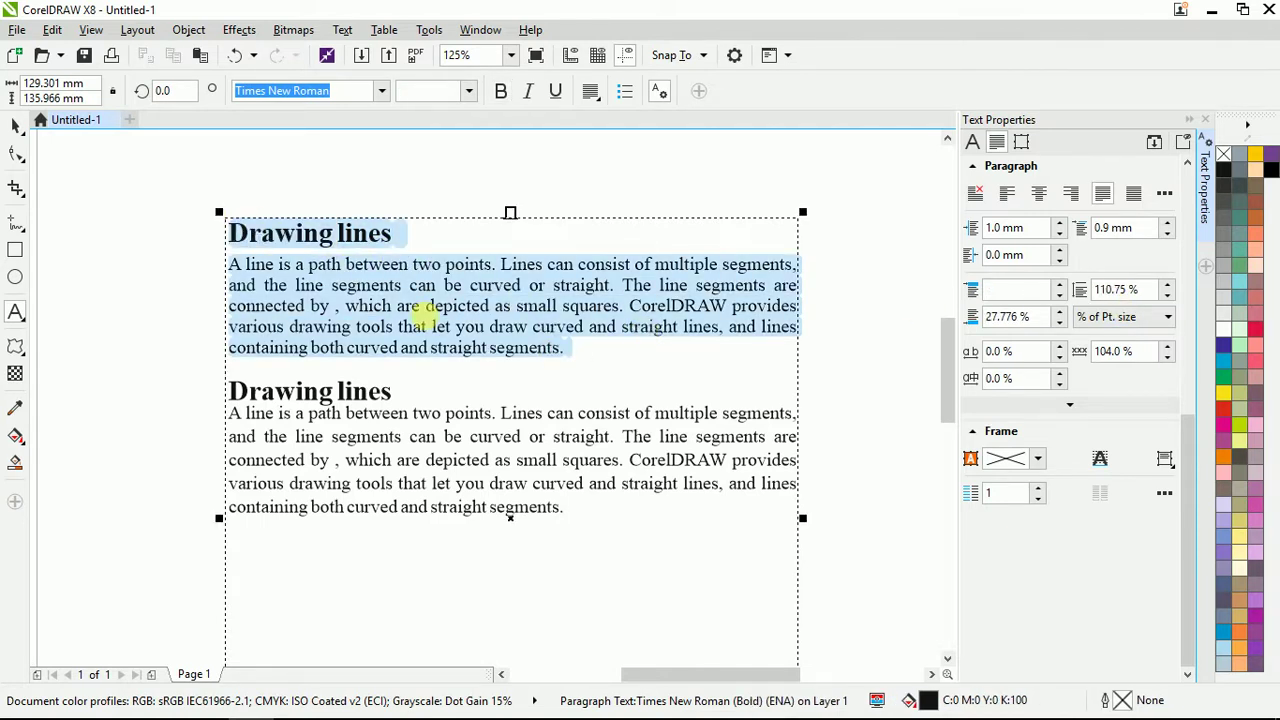
pyautogui.click(1114, 353)
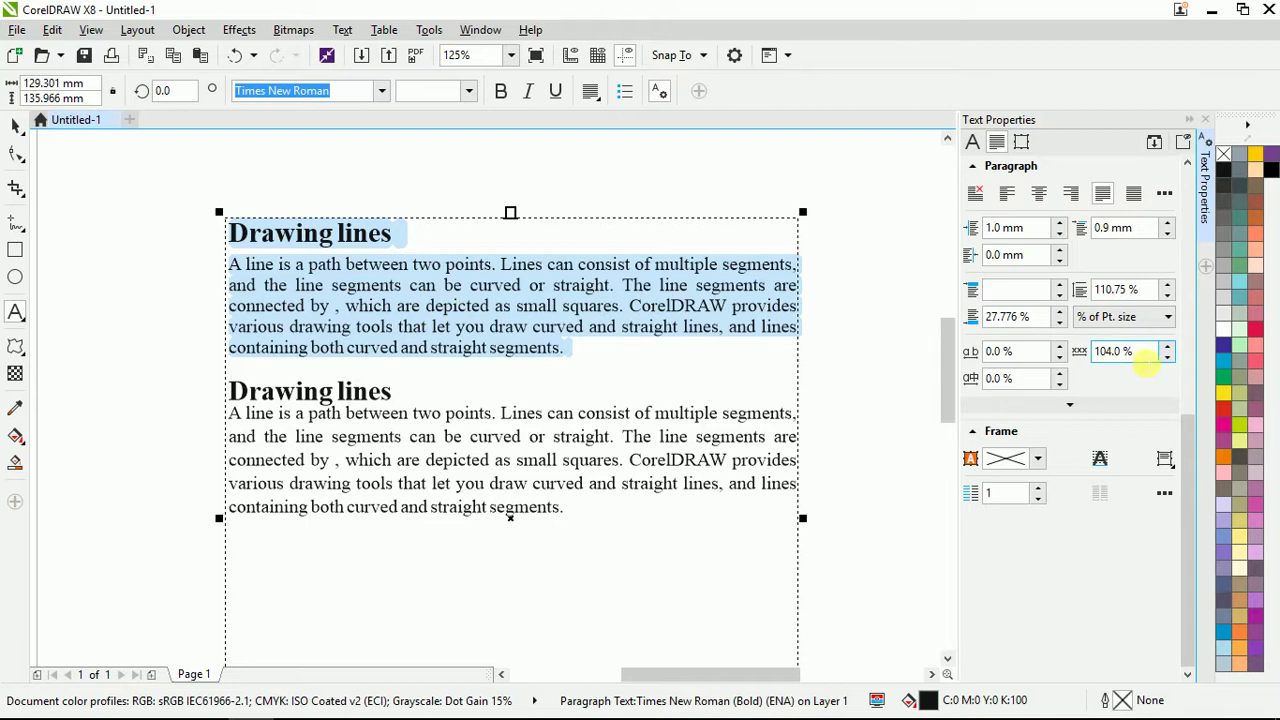
pyautogui.moveTo(1136, 351); pyautogui.dragTo(1079, 350)
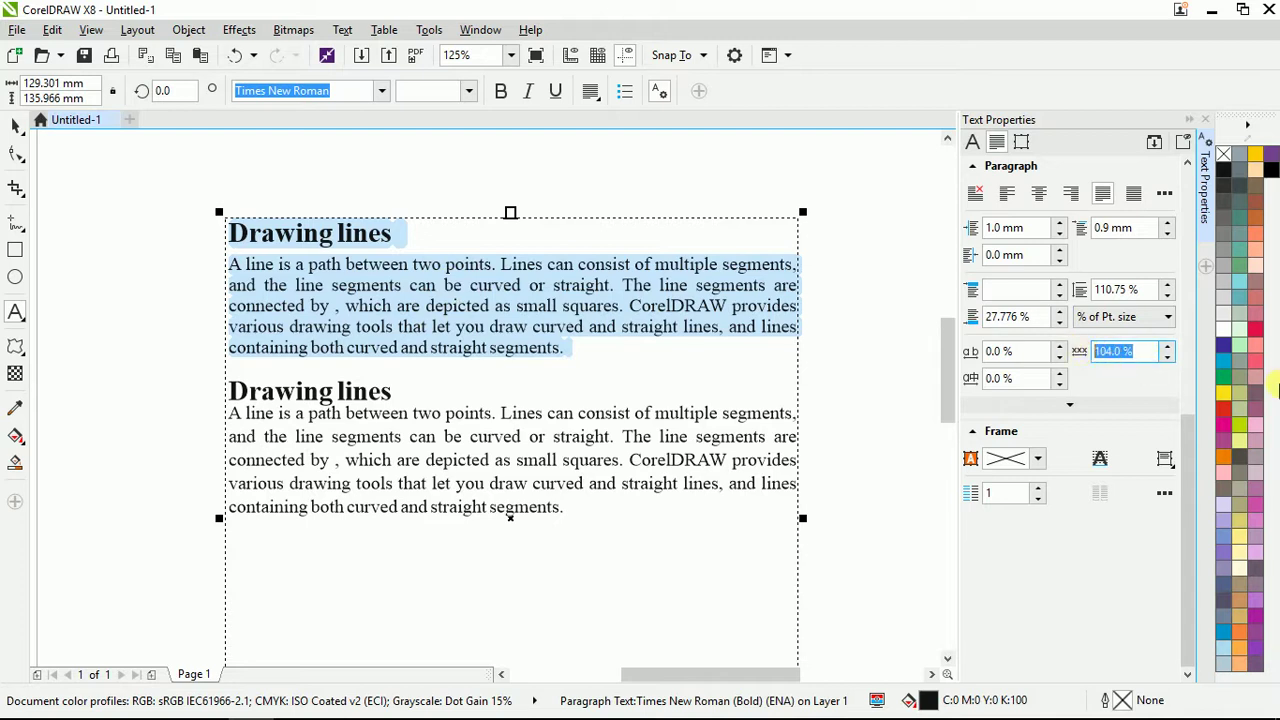
pyautogui.write('250')
pyautogui.press('Return')
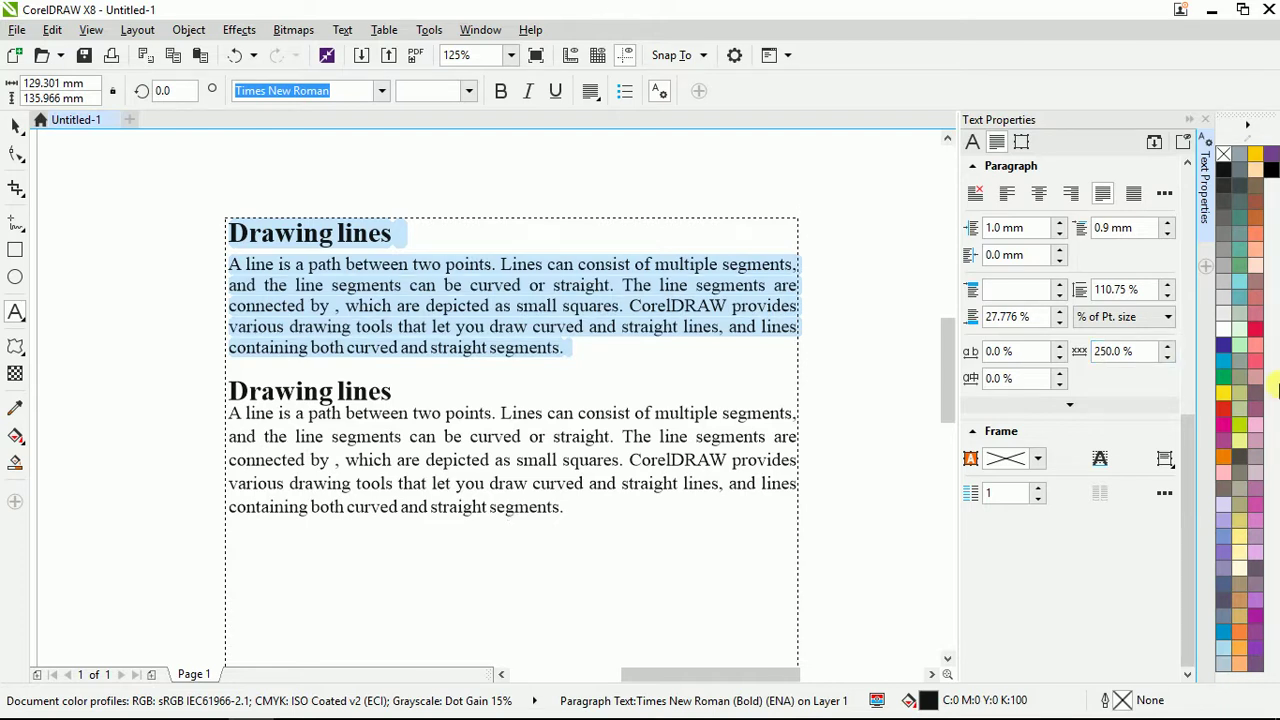
# - Try a word spacing of 500% on the first body paragraph only
pyautogui.click(434, 327)
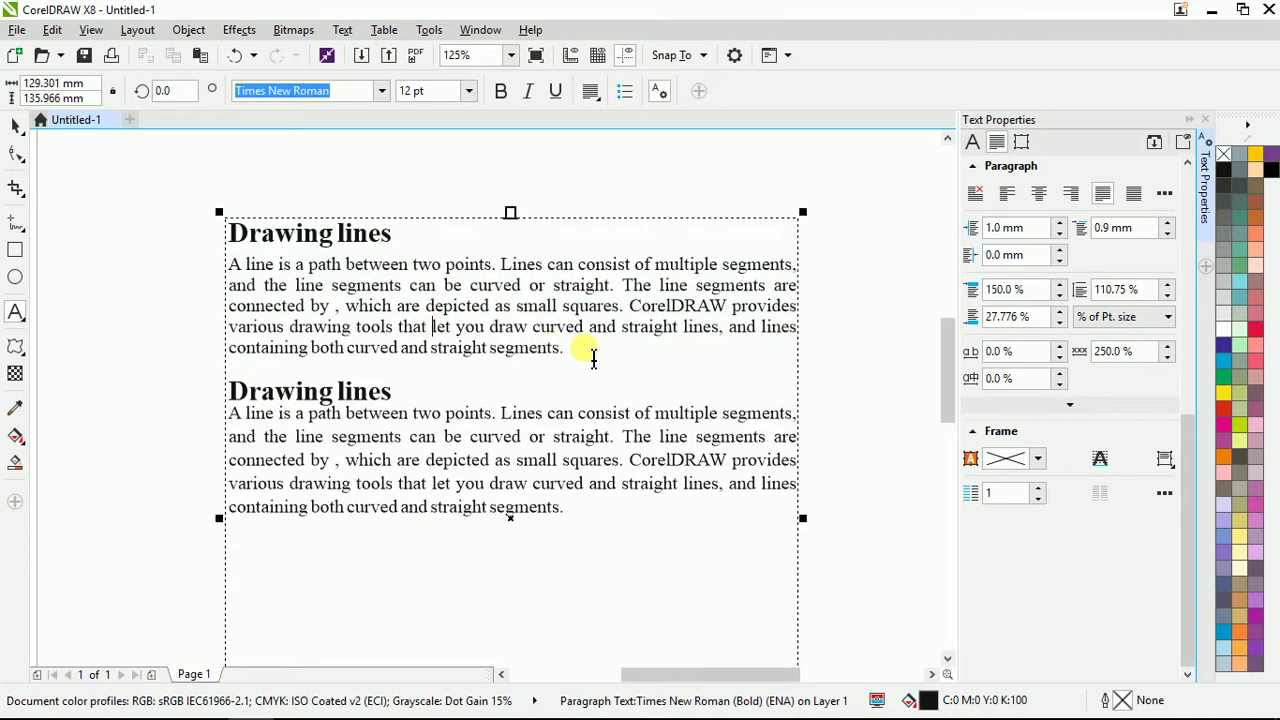
pyautogui.moveTo(593, 358); pyautogui.dragTo(208, 265)
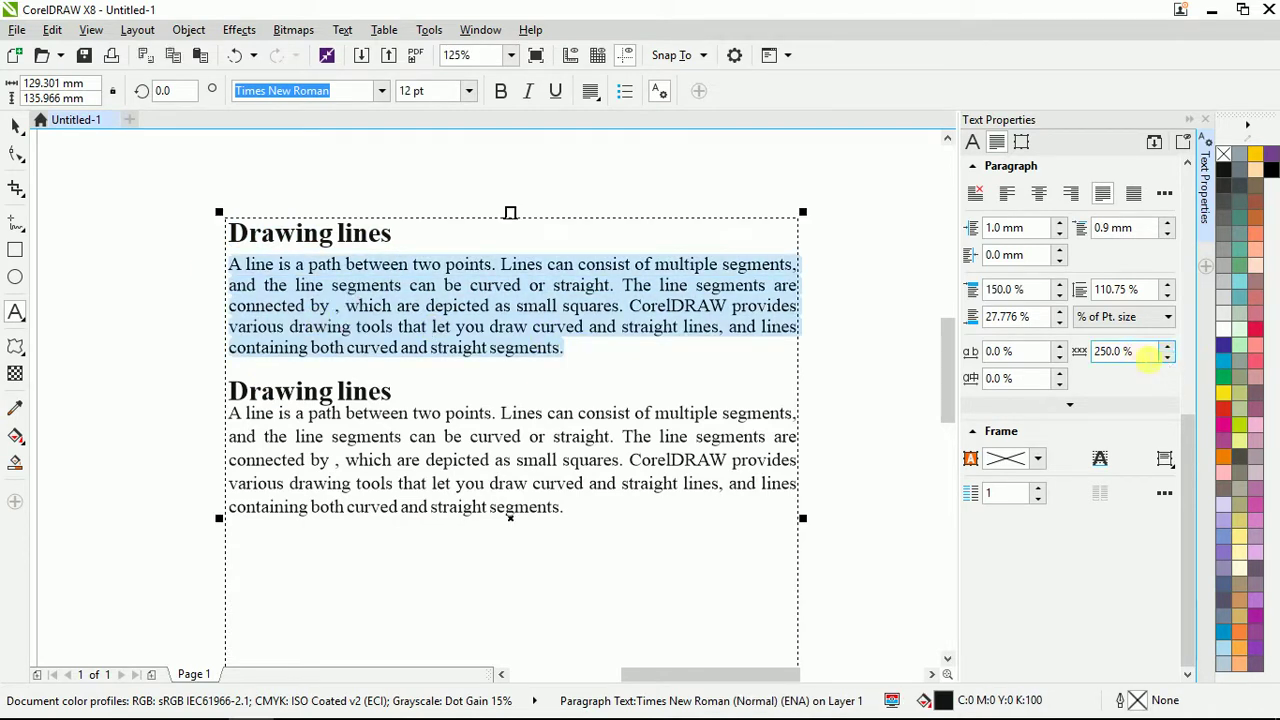
pyautogui.click(1147, 358)
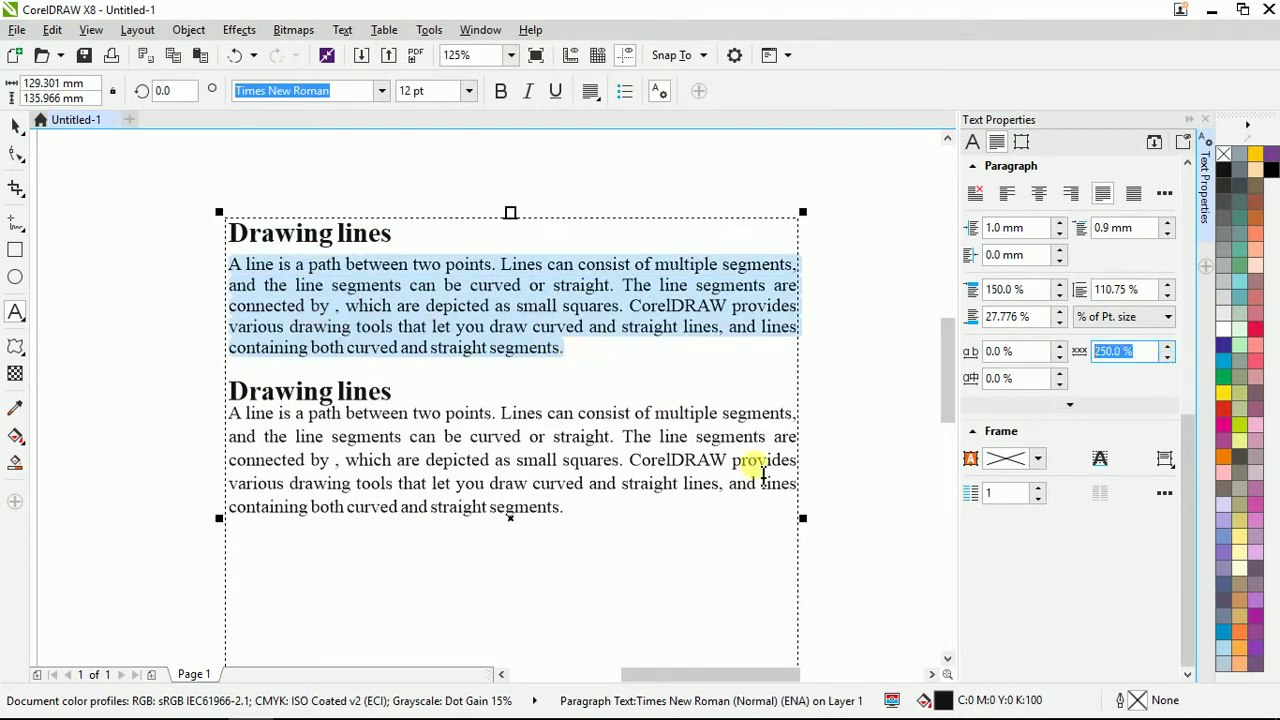
pyautogui.write('500')
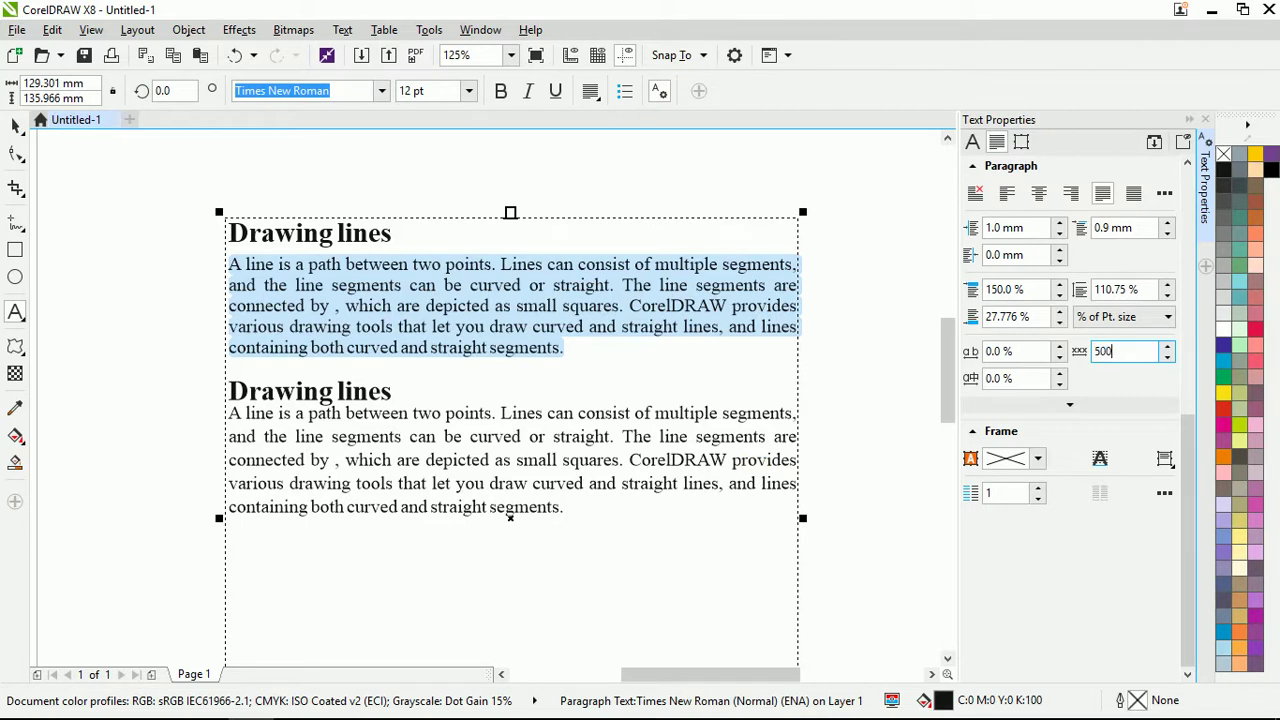
pyautogui.press('Return')
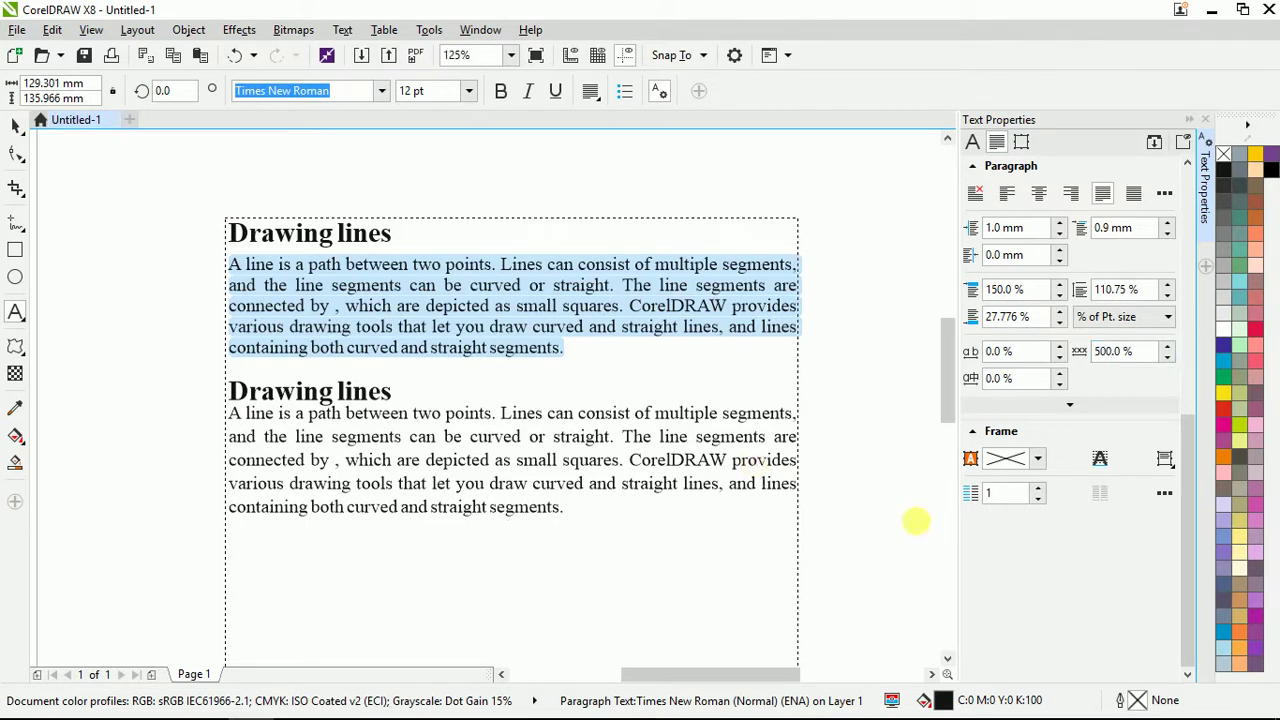
# - Try a word spacing of 500% on the second heading and its body paragraph, and undo the last change
pyautogui.click(625, 393)
pyautogui.moveTo(580, 517); pyautogui.dragTo(230, 370)
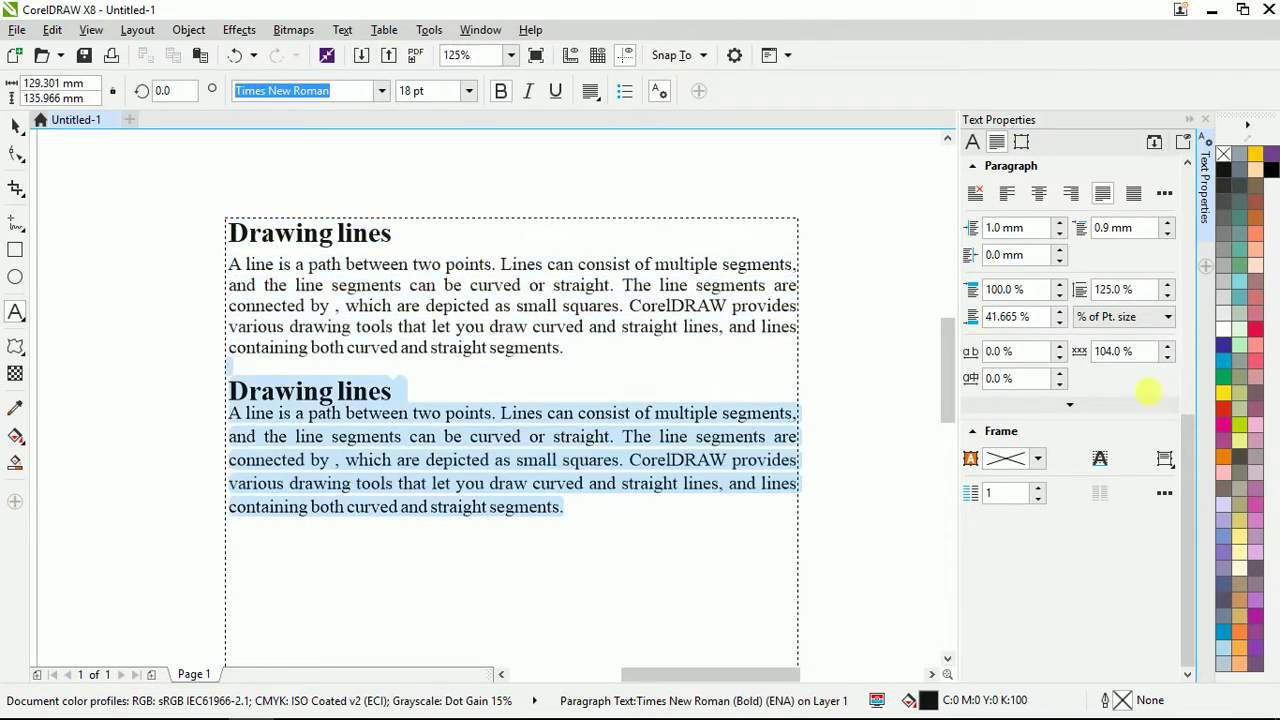
pyautogui.click(1145, 357)
pyautogui.write('5')
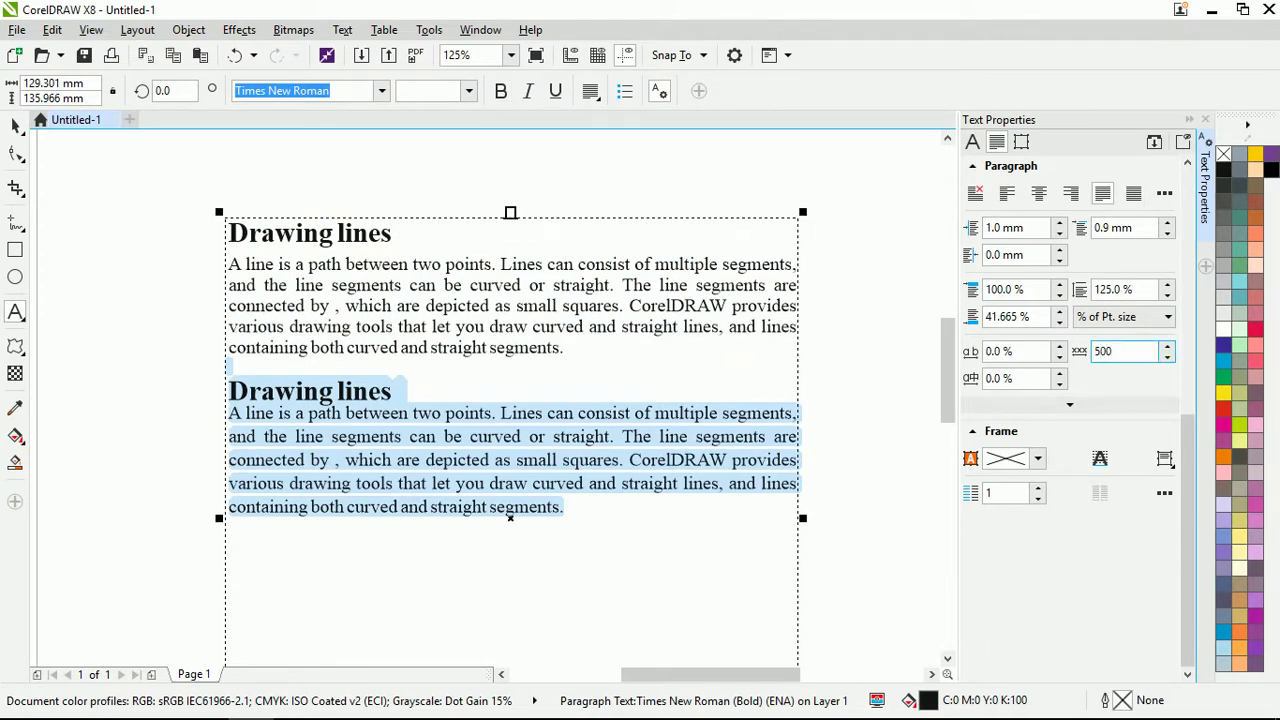
pyautogui.write('00')
pyautogui.press('Return')
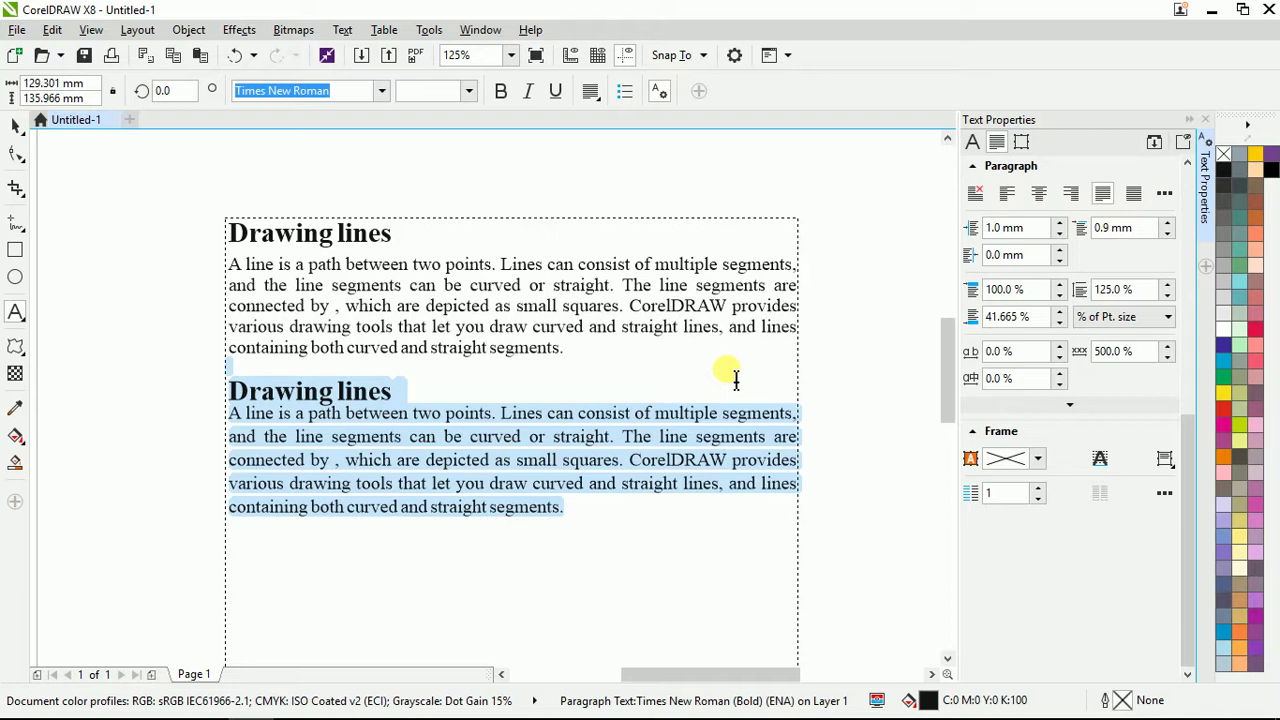
pyautogui.hotkey('ctrl', 'z')
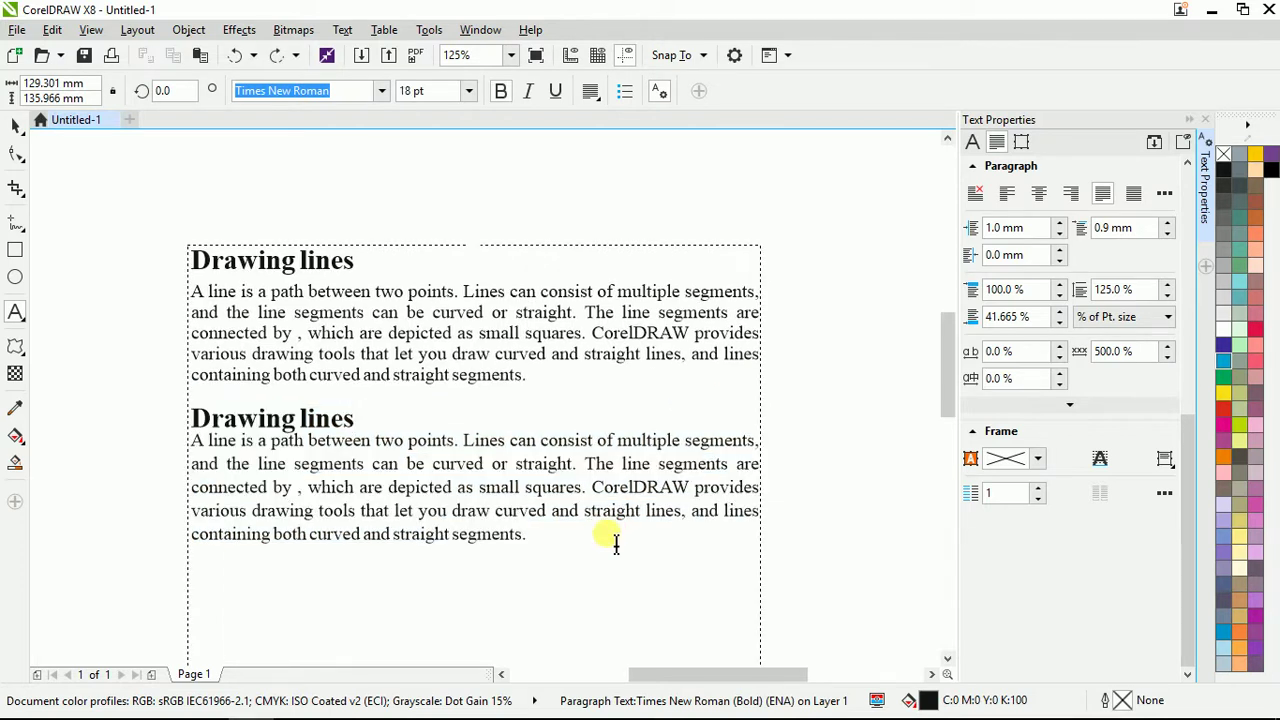
# - Select all the text in the frame and set its word spacing to 500%
pyautogui.click(1135, 352)
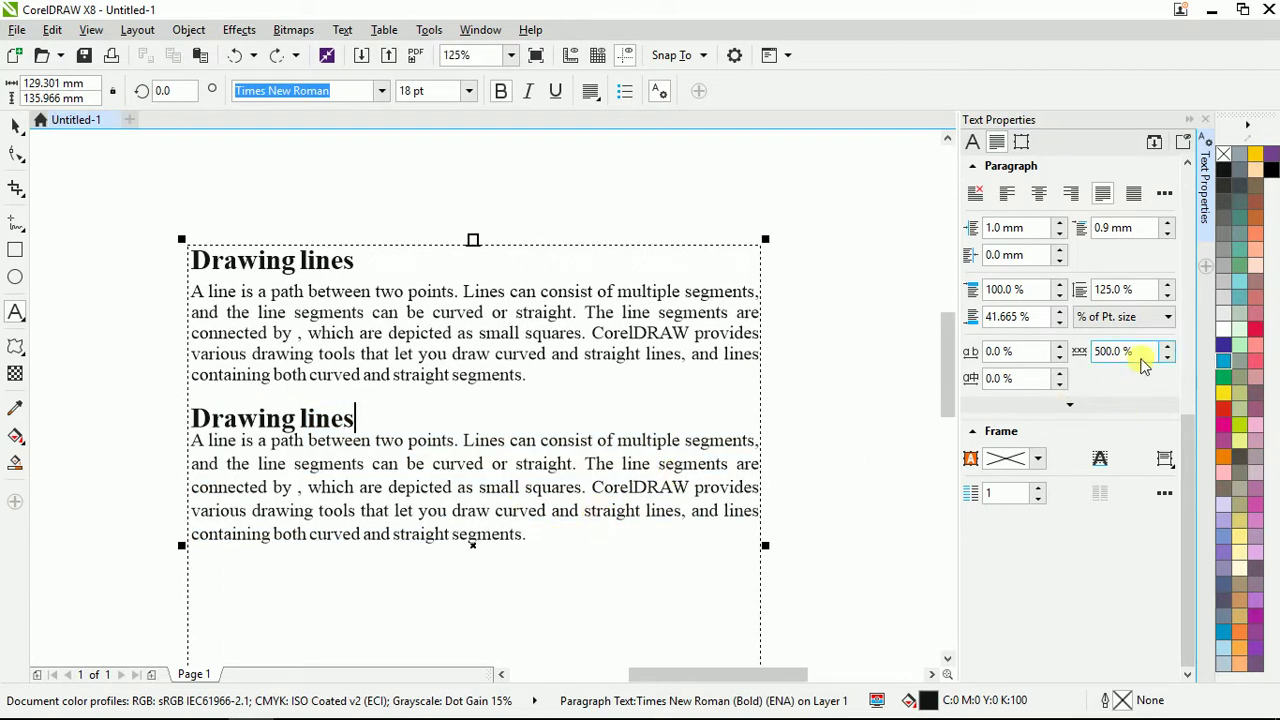
pyautogui.click(471, 355)
pyautogui.hotkey('ctrl', 'a')
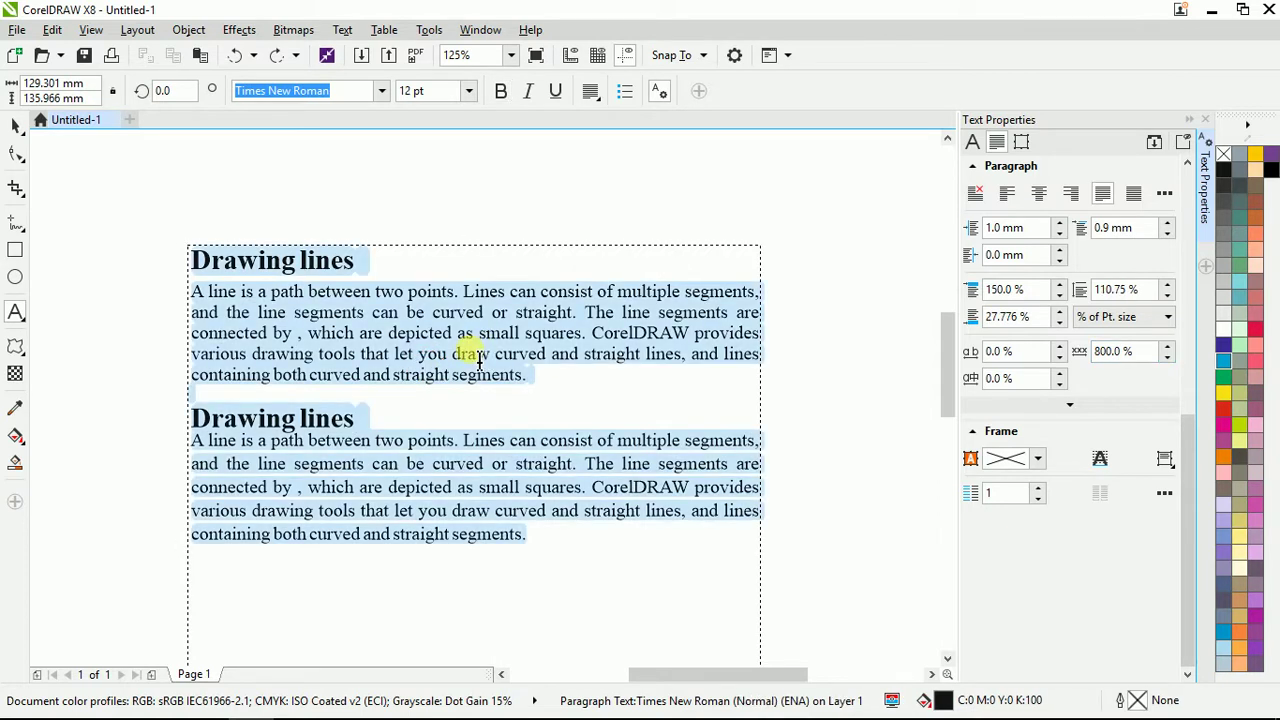
pyautogui.click(1124, 355)
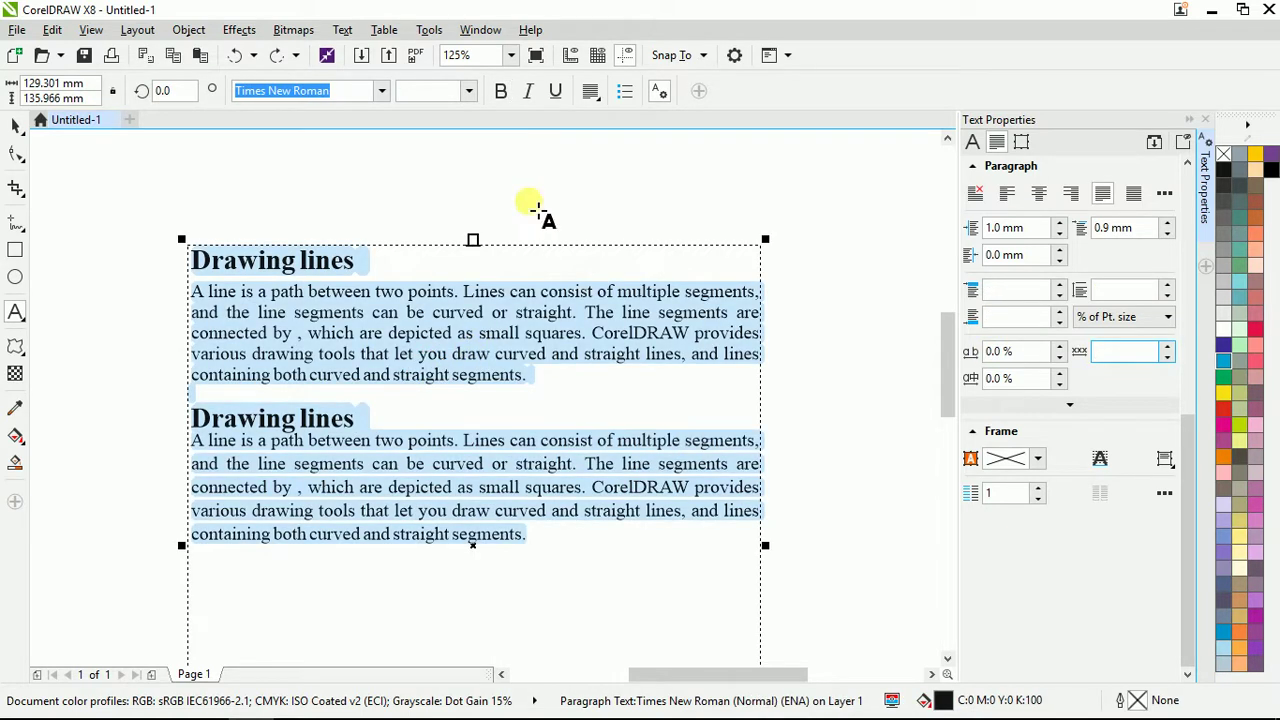
pyautogui.write('5')
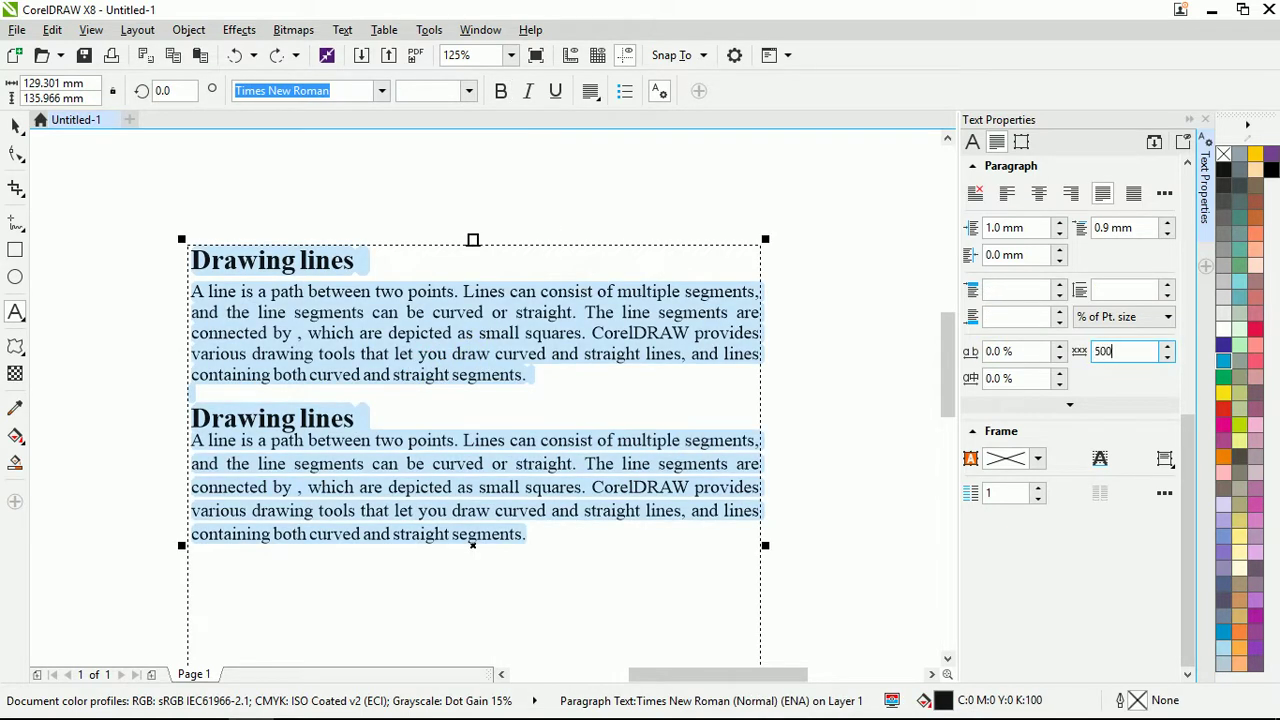
pyautogui.write('00')
pyautogui.press('Return')
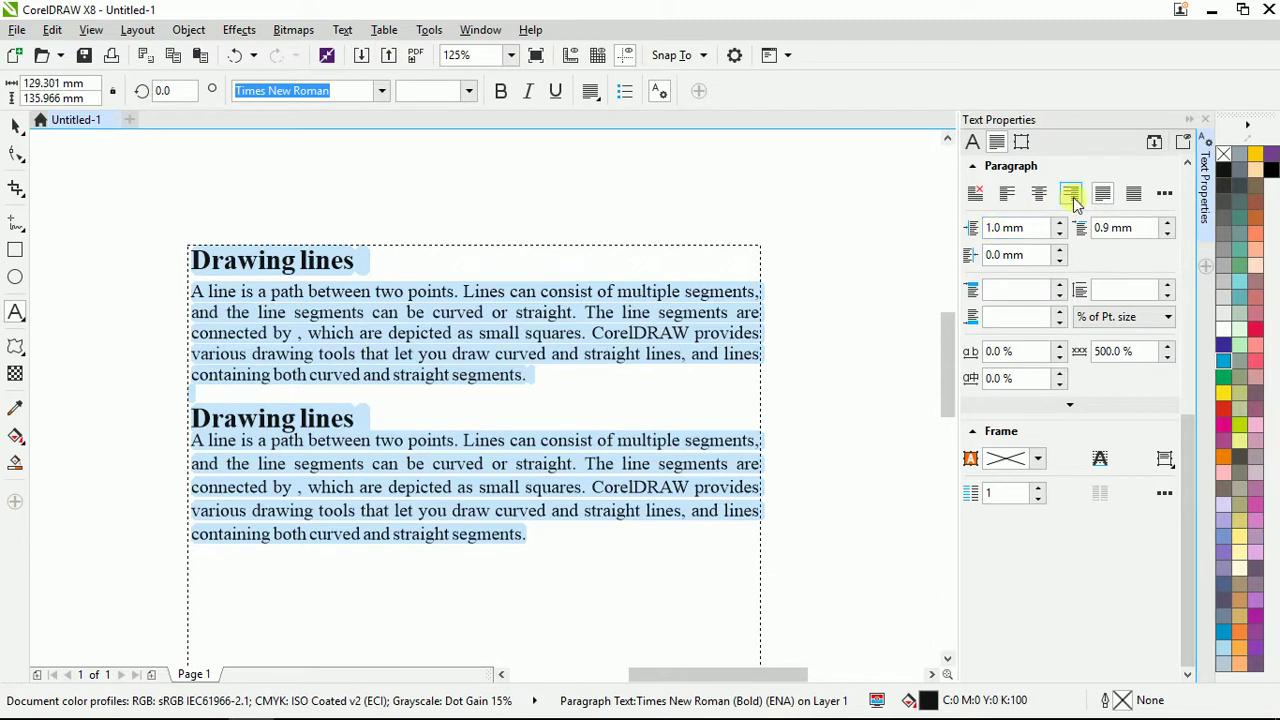
# - Left-align both headings and body paragraphs
pyautogui.click(1006, 194)
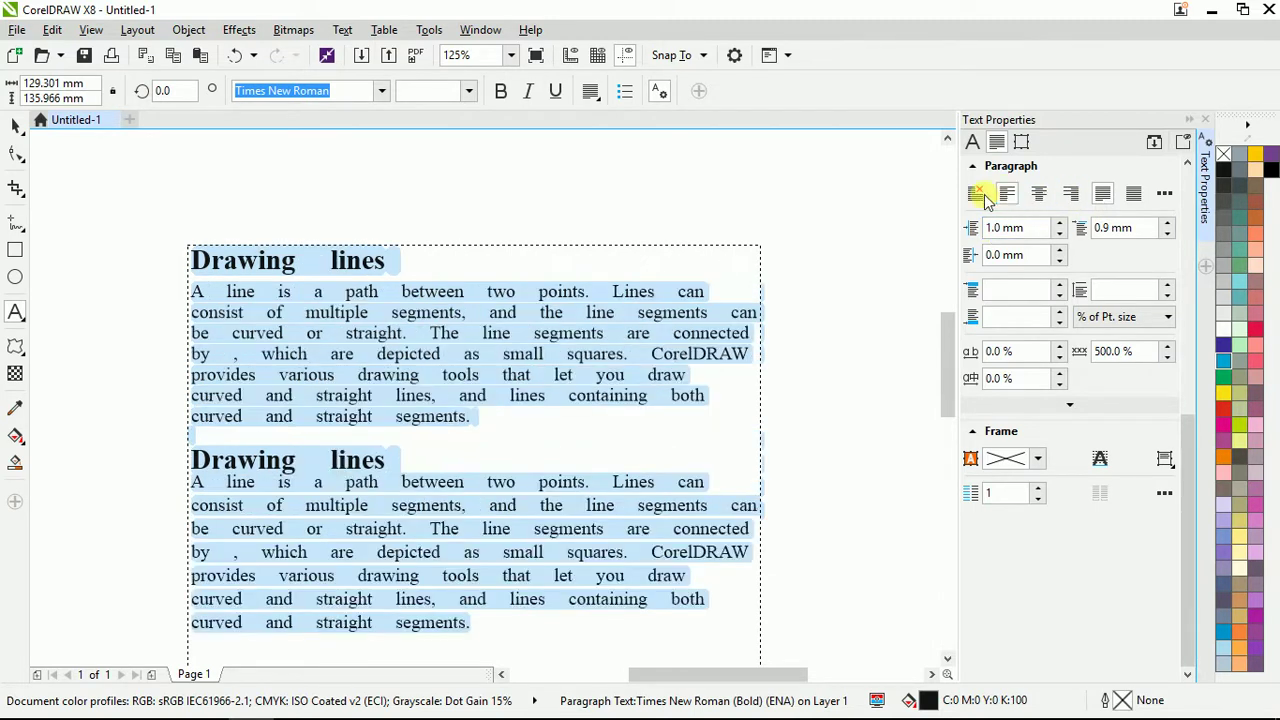
pyautogui.click(331, 397)
pyautogui.scroll(-1, 500, 310)
pyautogui.scroll(1, 458, 400)
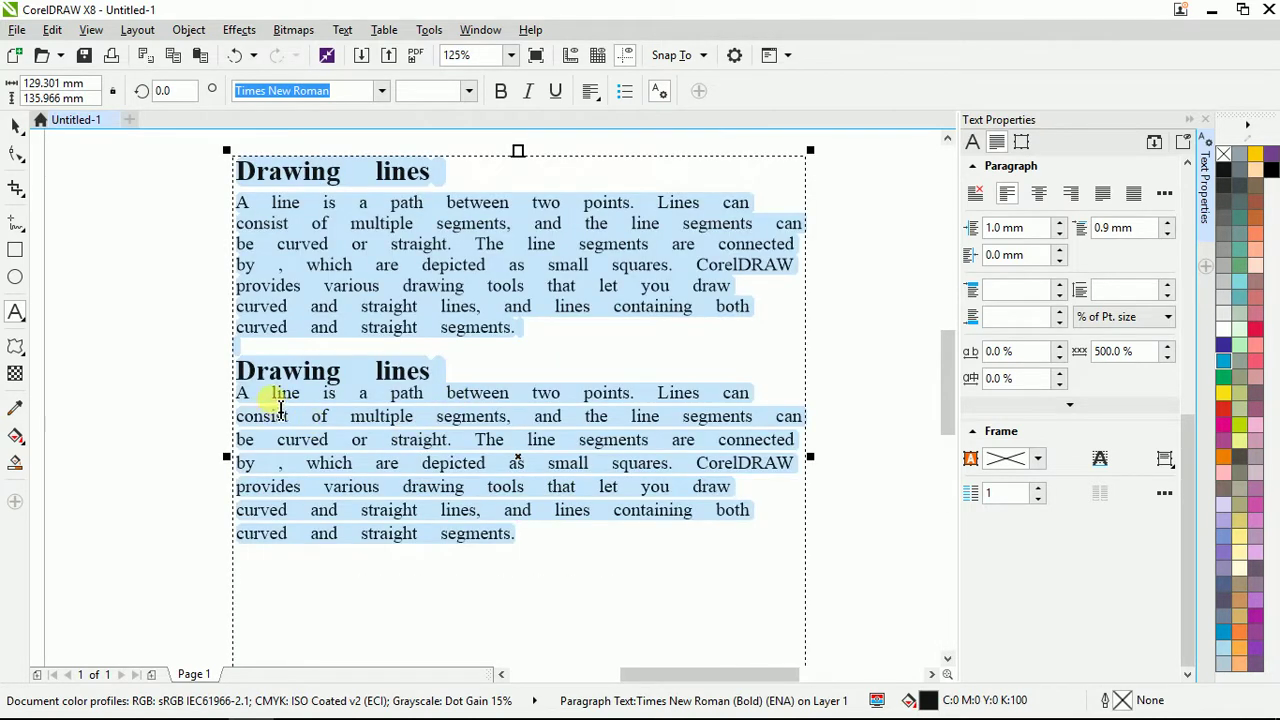
# - Examine the gap between the words of the first heading against the word spacing setting
pyautogui.click(358, 167)
pyautogui.moveTo(358, 167)
pyautogui.mouseDown()
pyautogui.moveTo(346, 171)
pyautogui.moveTo(376, 170)
pyautogui.mouseUp()
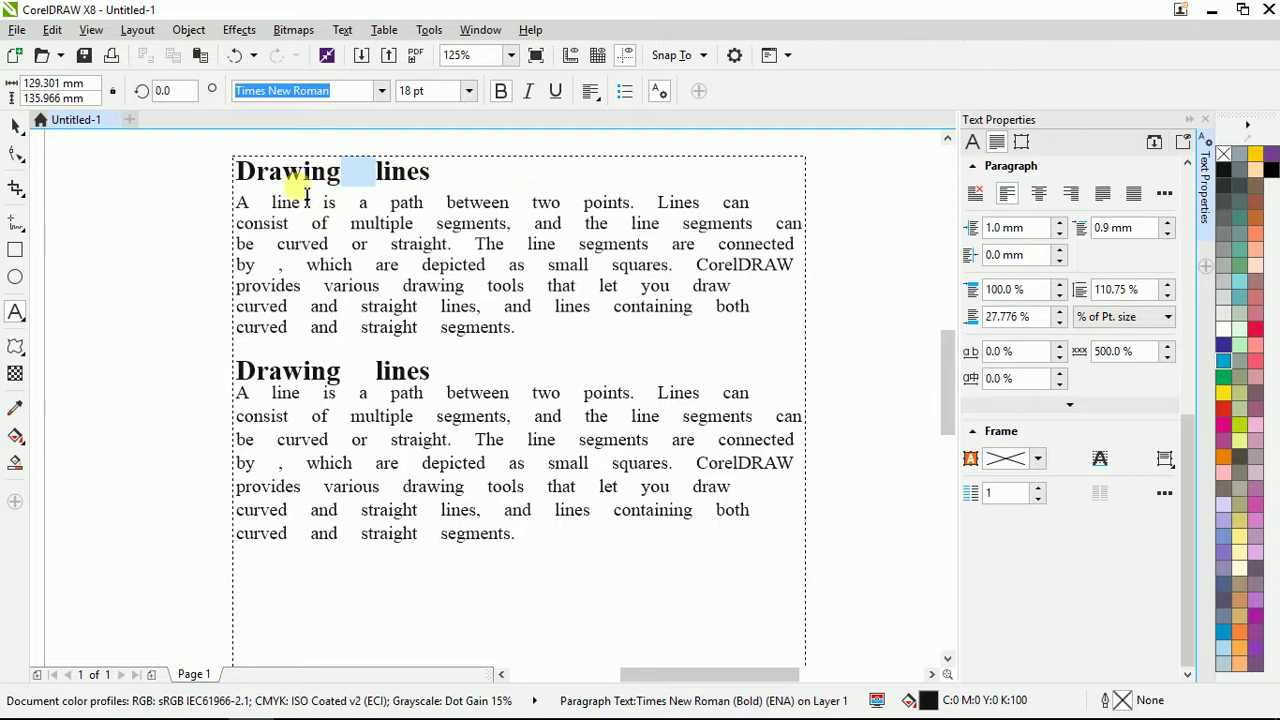
pyautogui.moveTo(1140, 355); pyautogui.dragTo(1080, 350)
pyautogui.click(1128, 351)
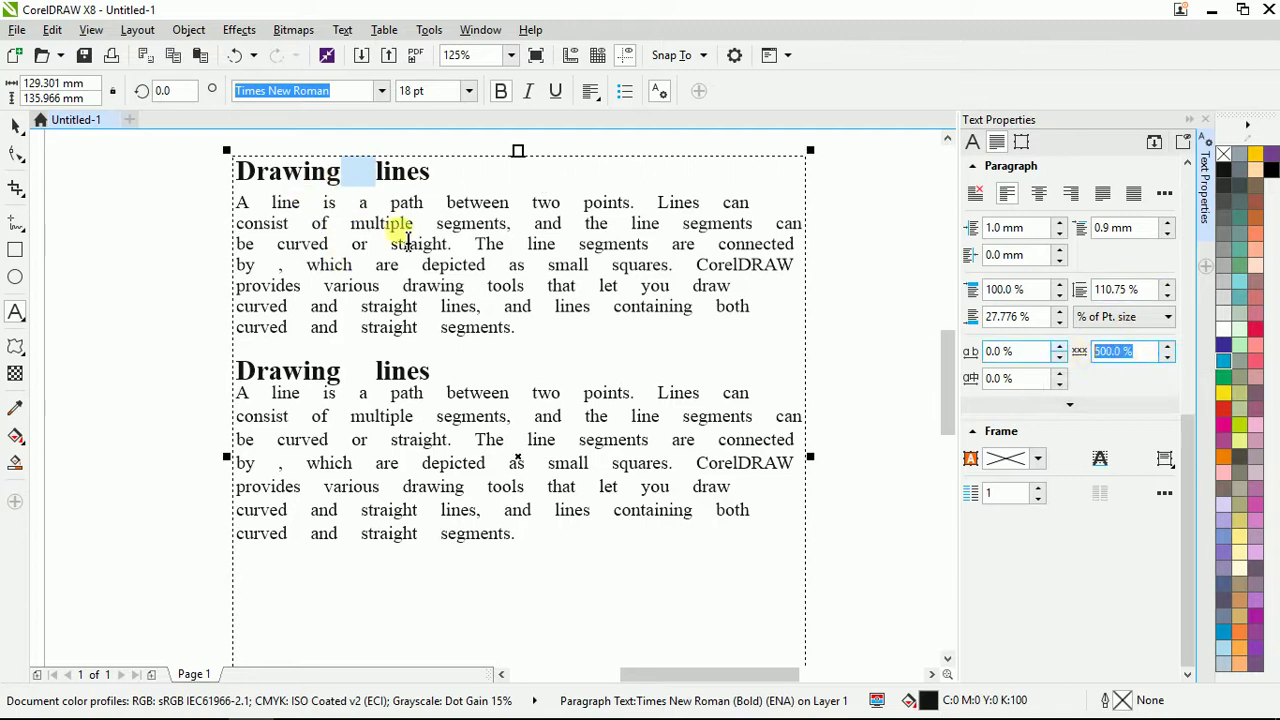
pyautogui.click(470, 202)
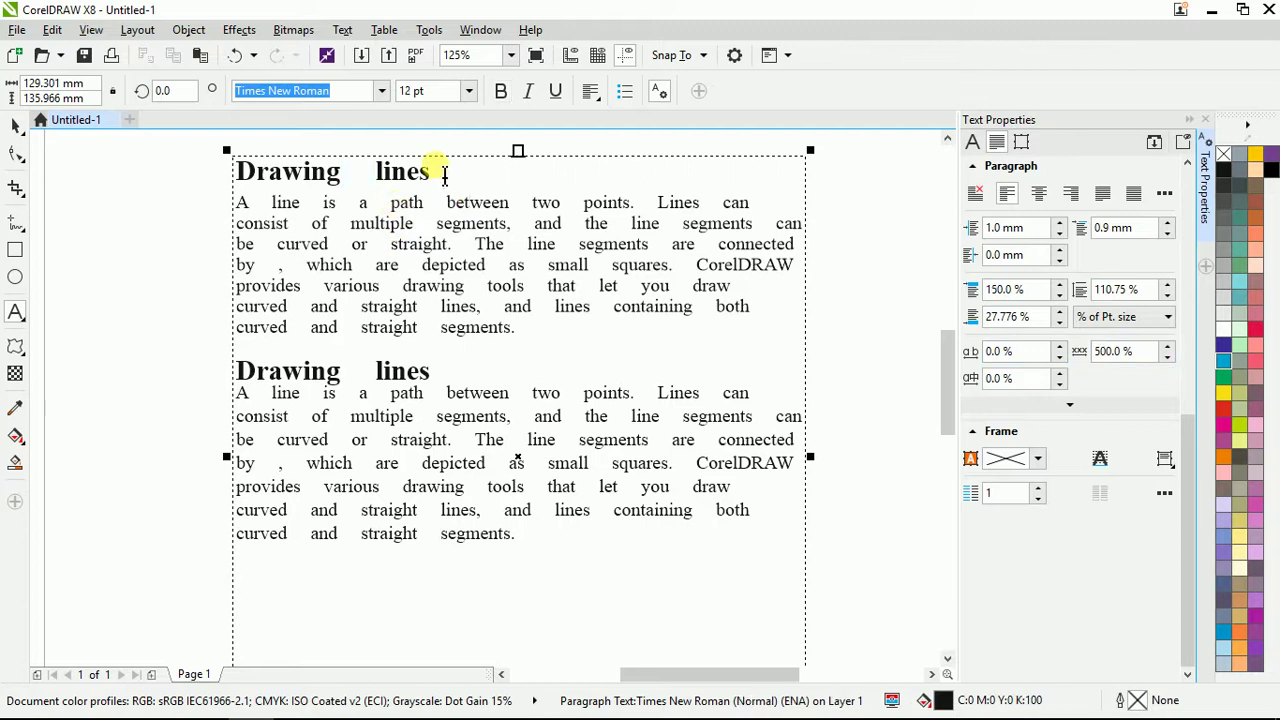
pyautogui.moveTo(432, 172); pyautogui.dragTo(240, 172)
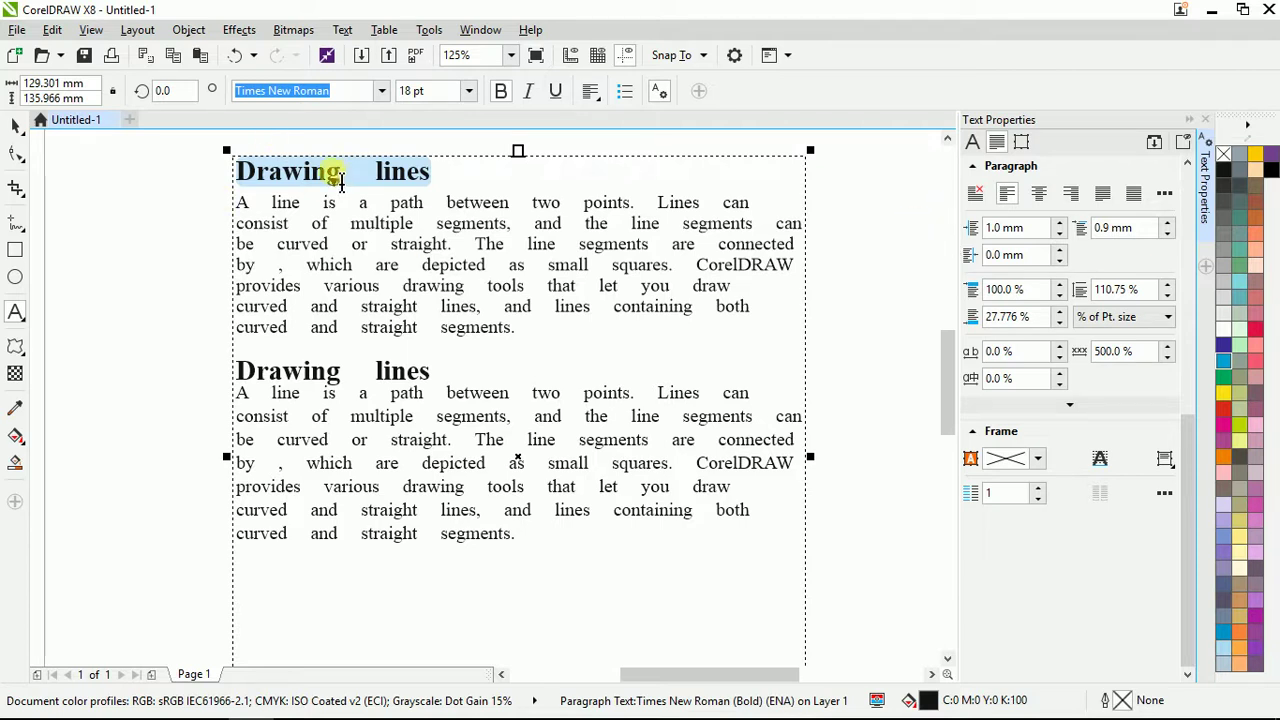
# - Try a word spacing of 700% on the first heading, and reset it to 100%
pyautogui.click(430, 175)
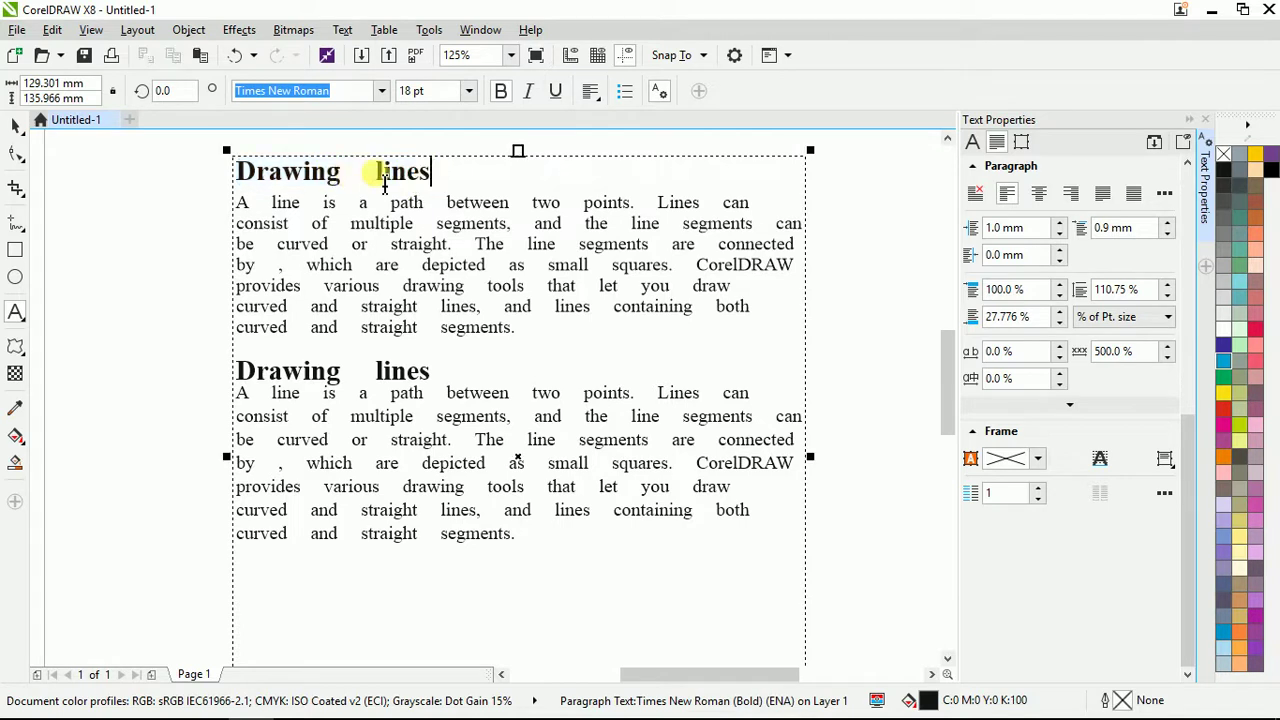
pyautogui.moveTo(337, 171)
pyautogui.mouseDown()
pyautogui.moveTo(466, 171)
pyautogui.moveTo(240, 178)
pyautogui.mouseUp()
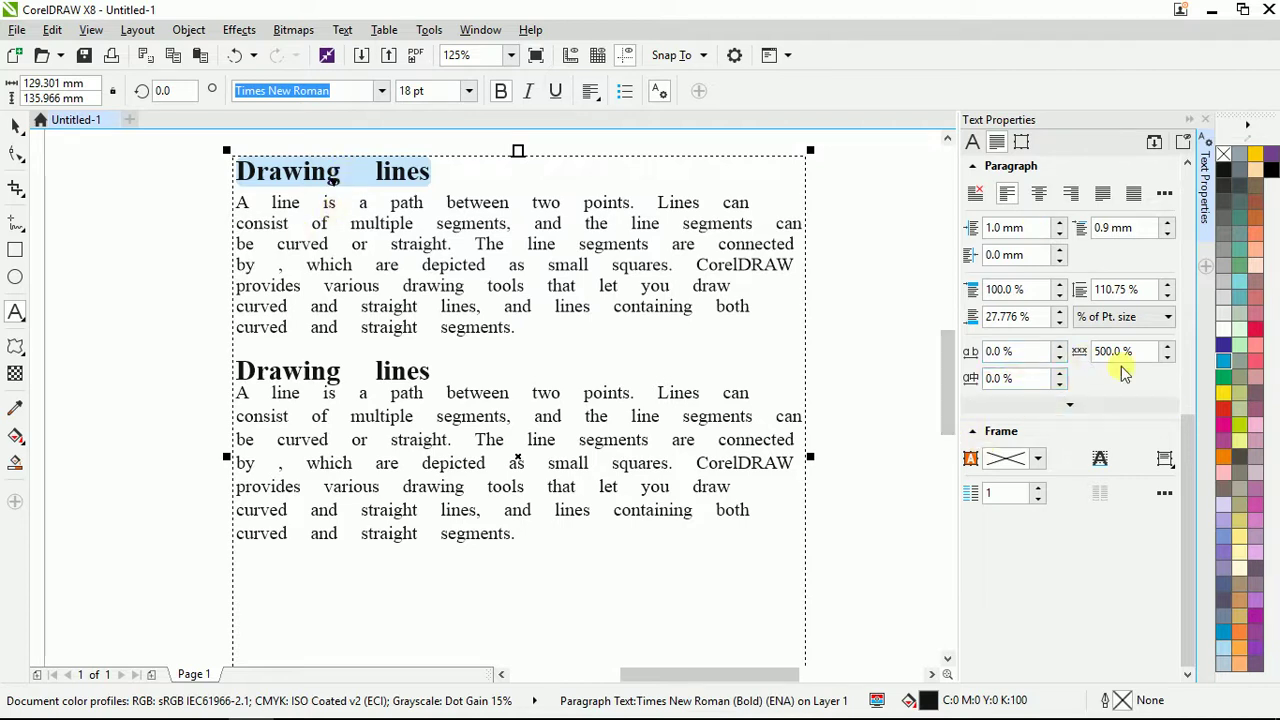
pyautogui.click(943, 352)
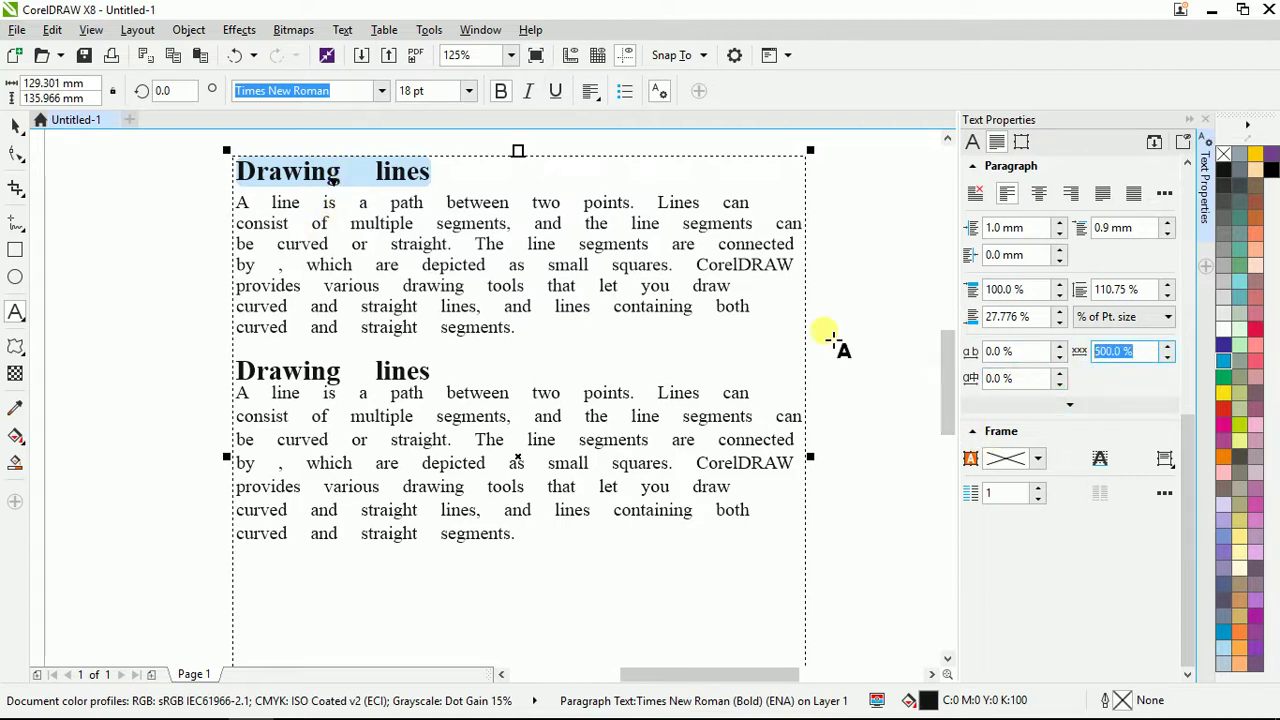
pyautogui.write('700')
pyautogui.press('Return')
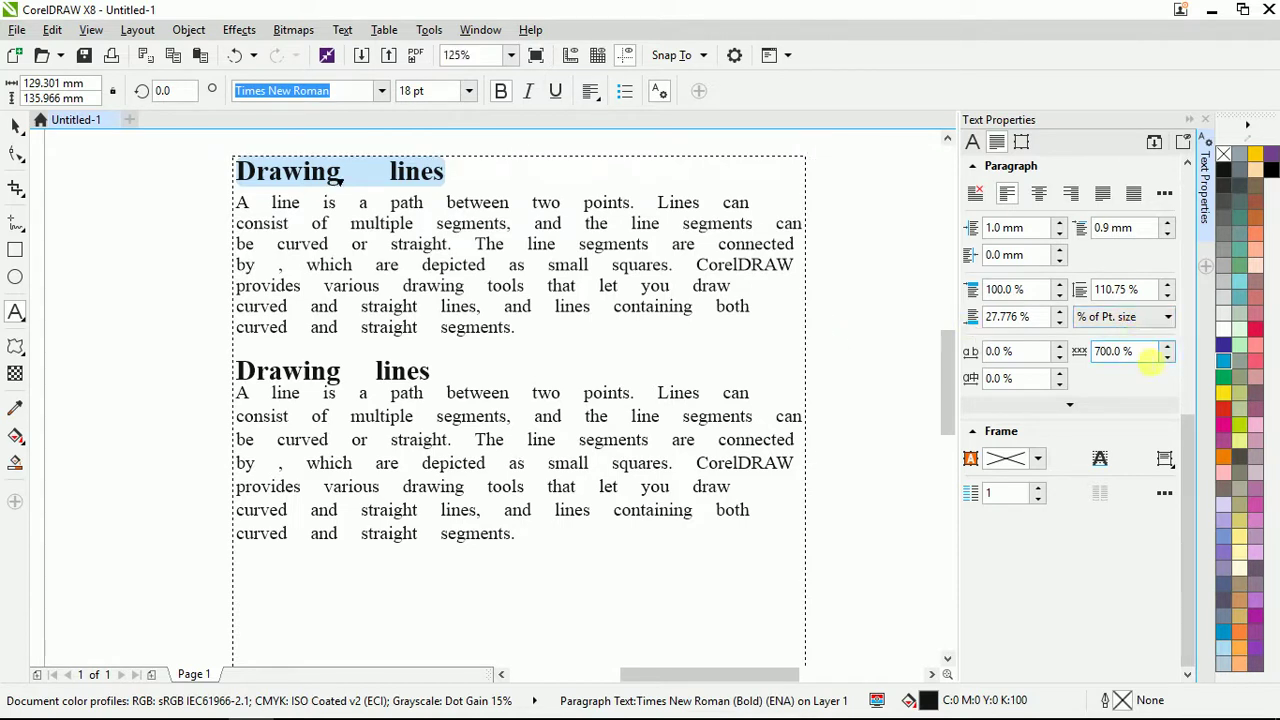
pyautogui.write('100')
pyautogui.press('Return')
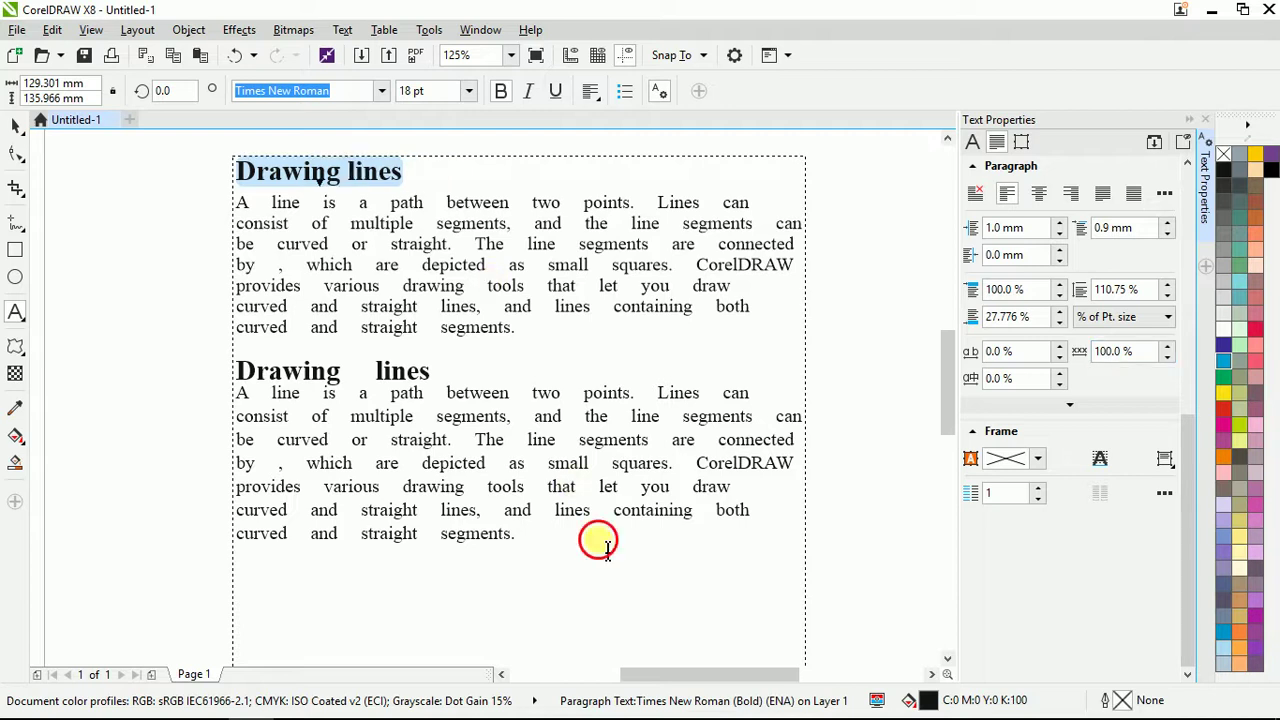
# - Select all the text in the frame and set its word spacing to 100%
pyautogui.moveTo(590, 512)
pyautogui.mouseDown()
pyautogui.moveTo(457, 514)
pyautogui.moveTo(209, 177)
pyautogui.mouseUp()
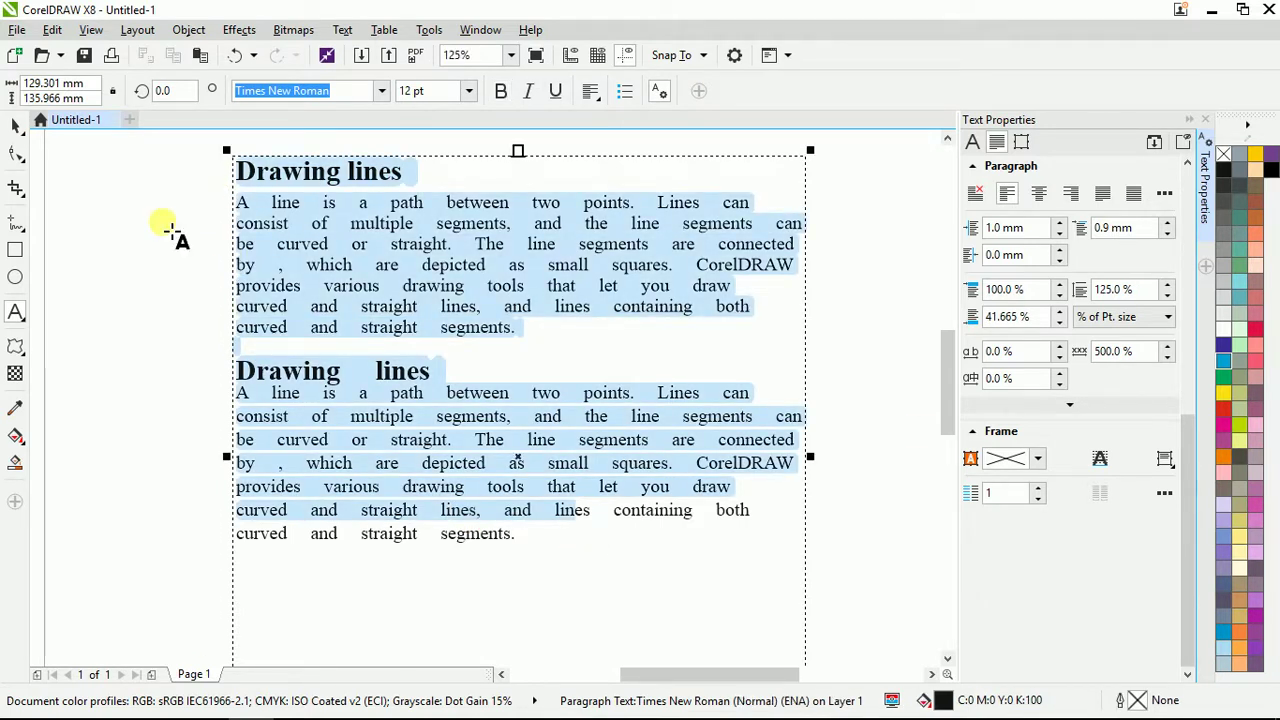
pyautogui.click(1098, 349)
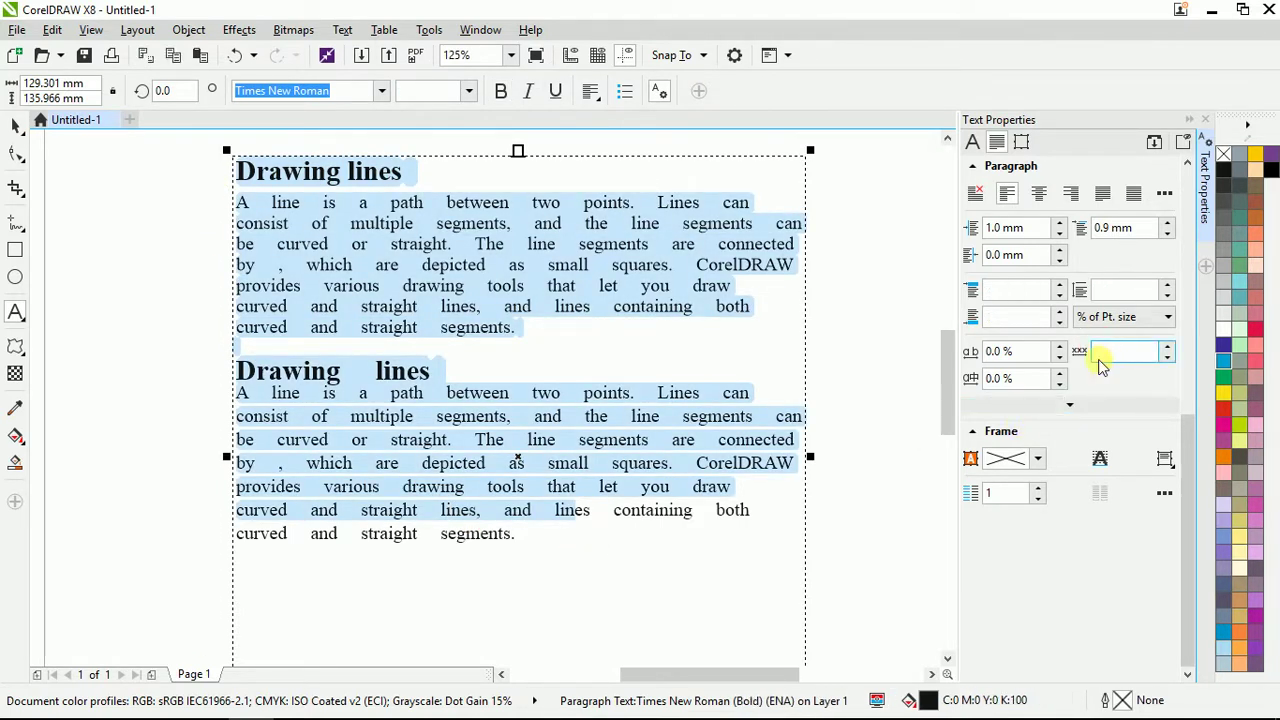
pyautogui.click(526, 570)
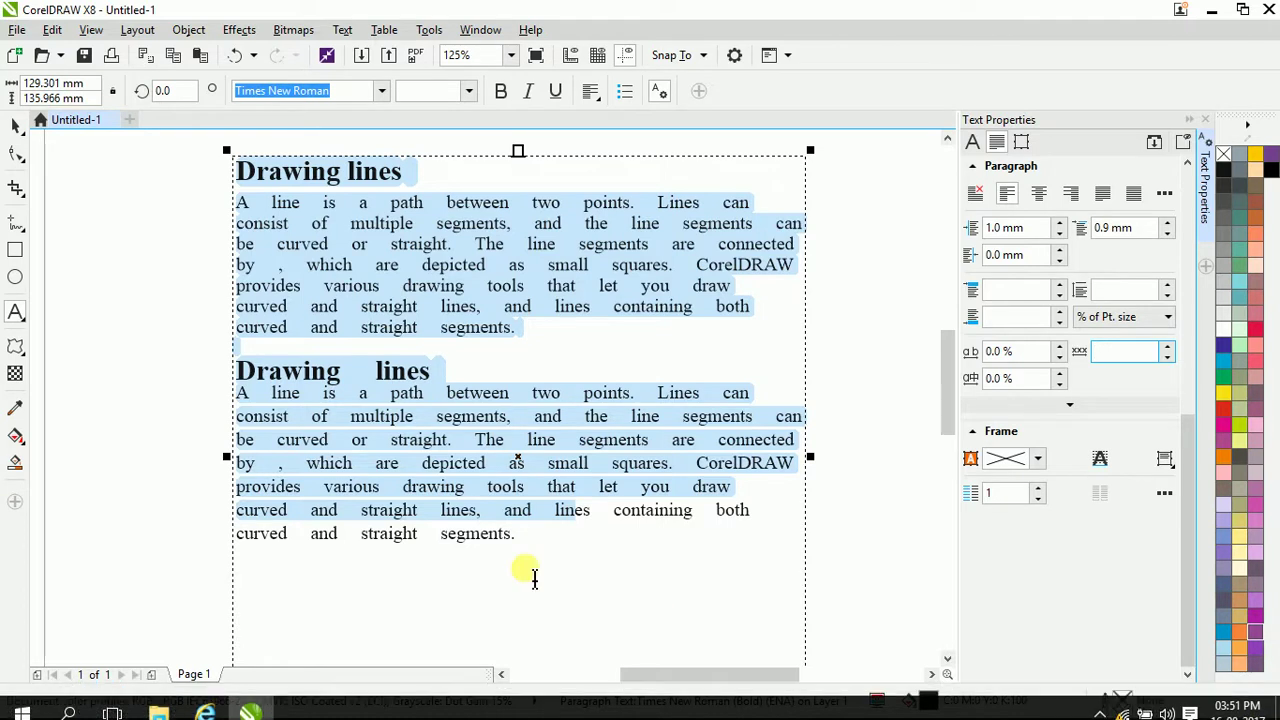
pyautogui.hotkey('ctrl', 'a')
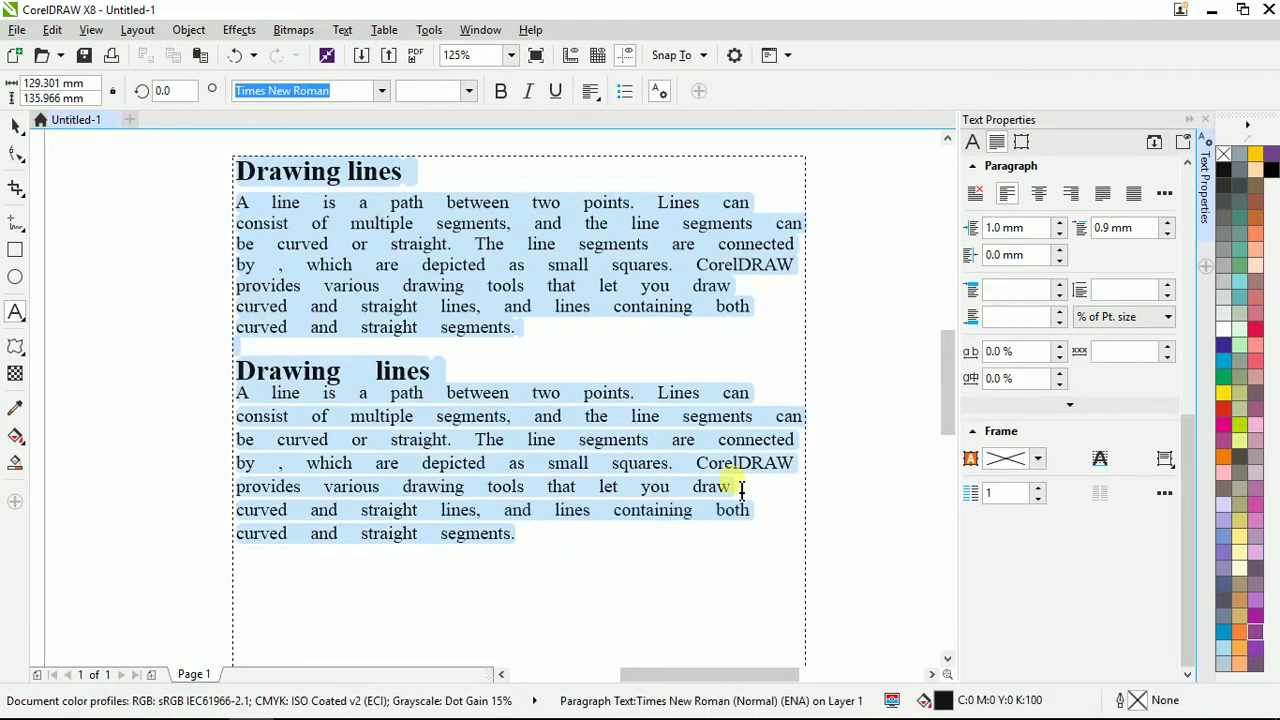
pyautogui.click(1125, 351)
pyautogui.write('1')
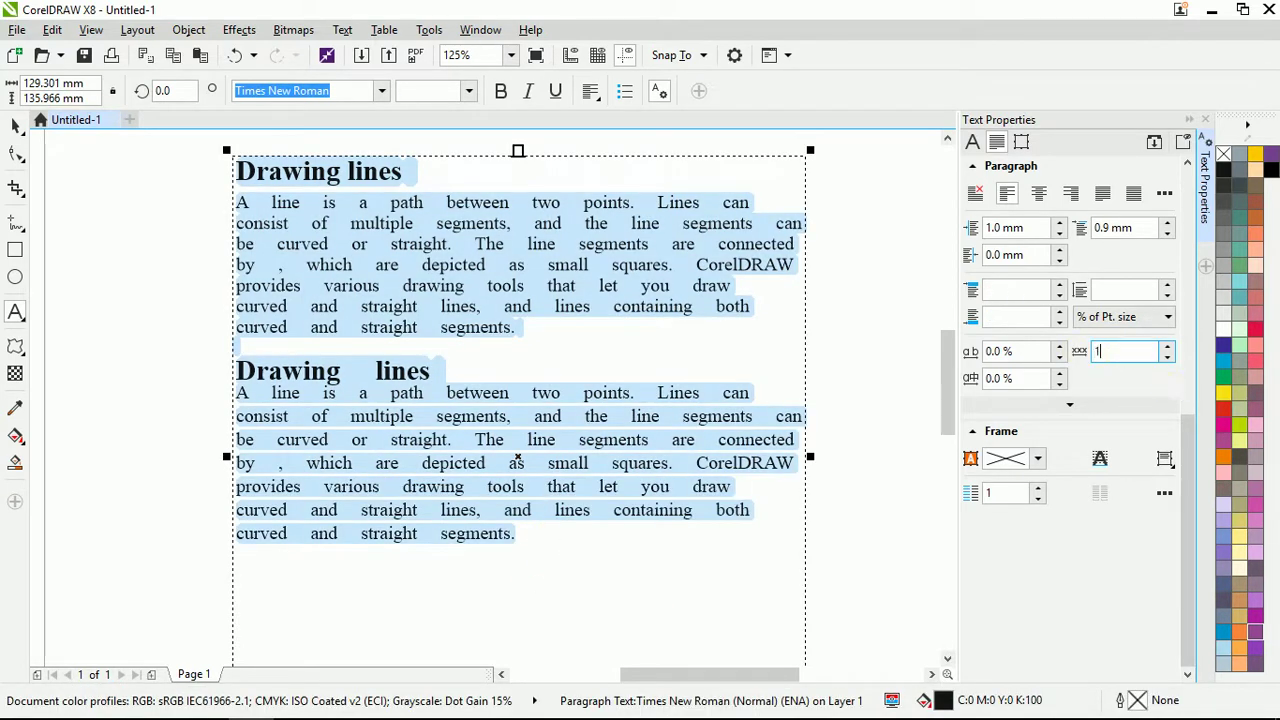
pyautogui.write('00')
pyautogui.press('Return')
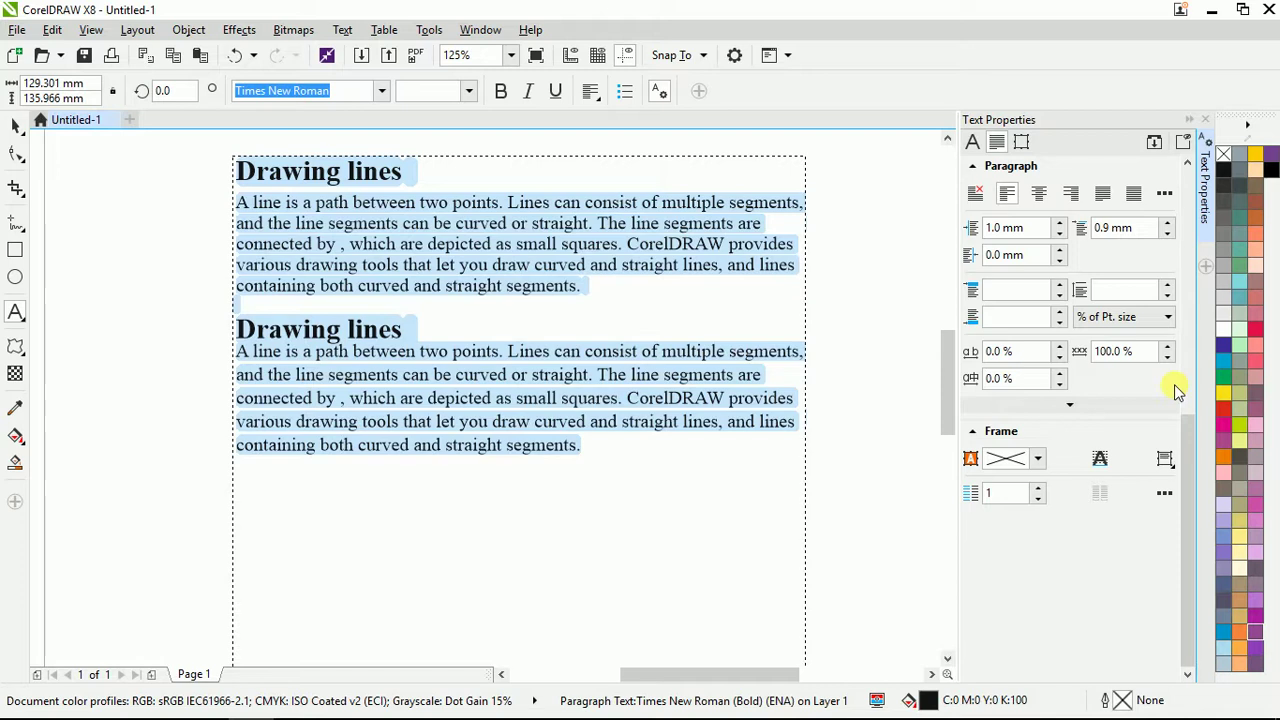
pyautogui.click(655, 484)
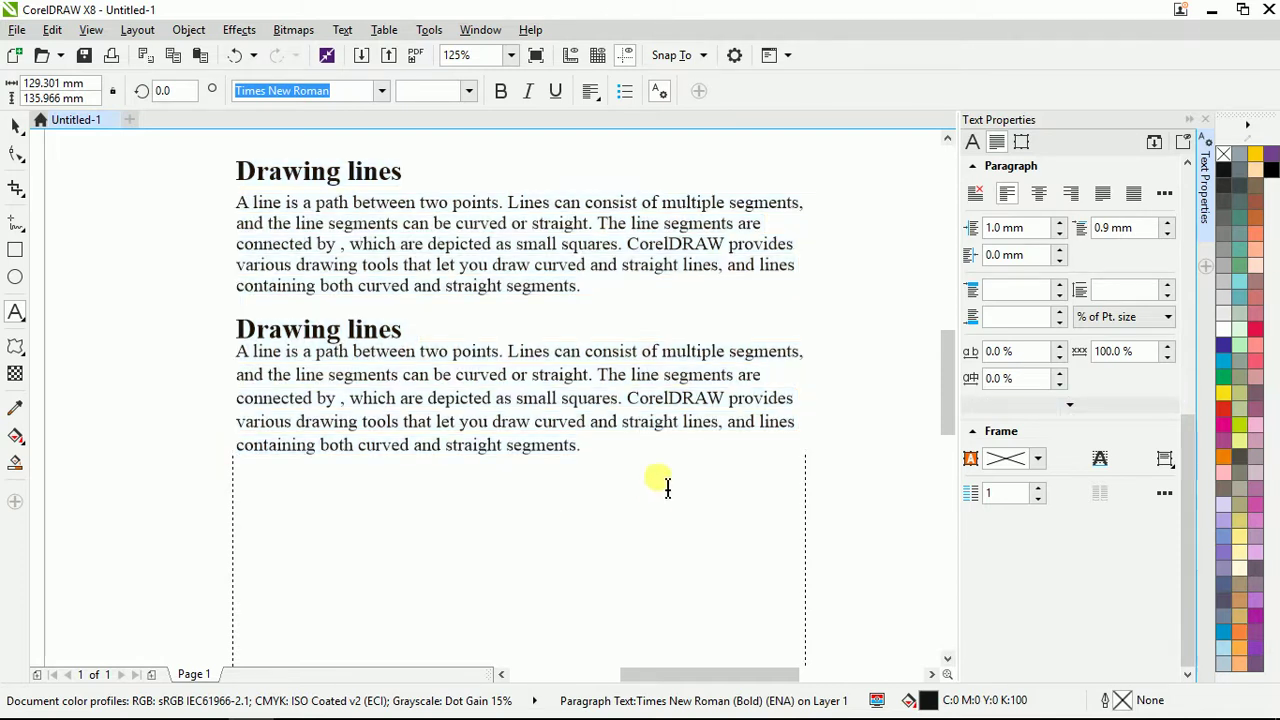
pyautogui.click(517, 393)
pyautogui.hotkey('ctrl', 'a')
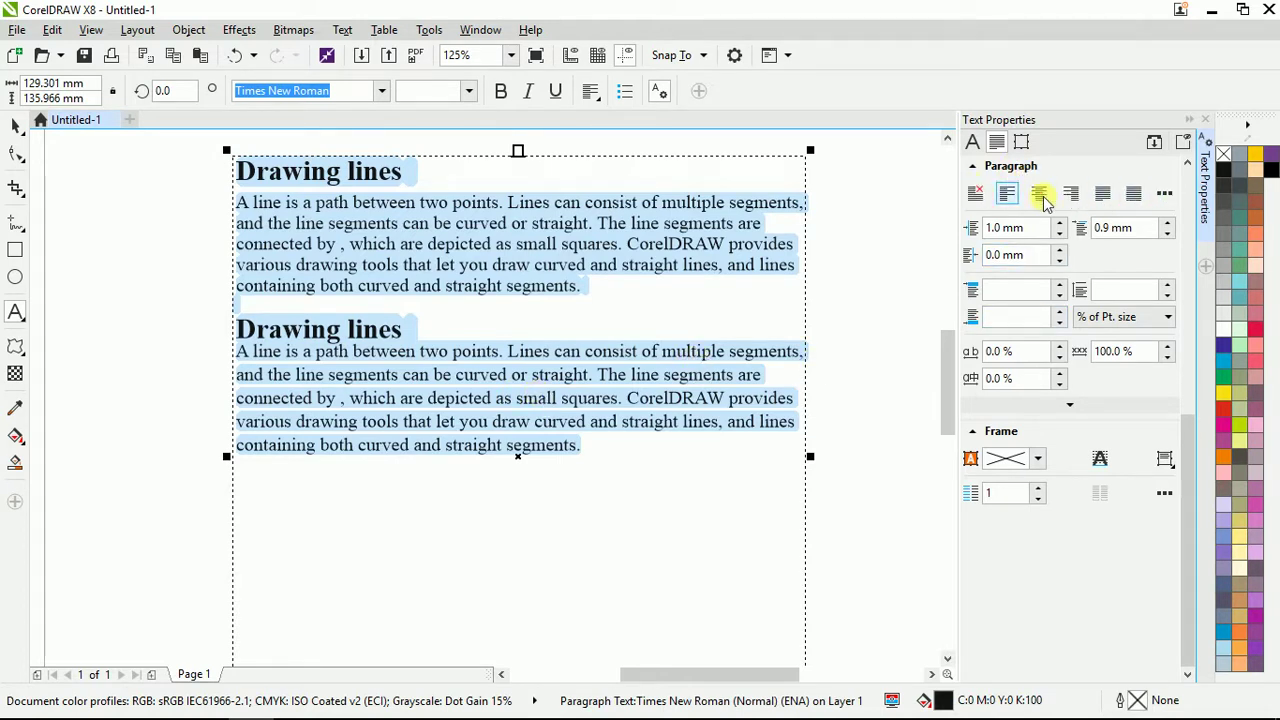
pyautogui.click(975, 193)
pyautogui.click(995, 226)
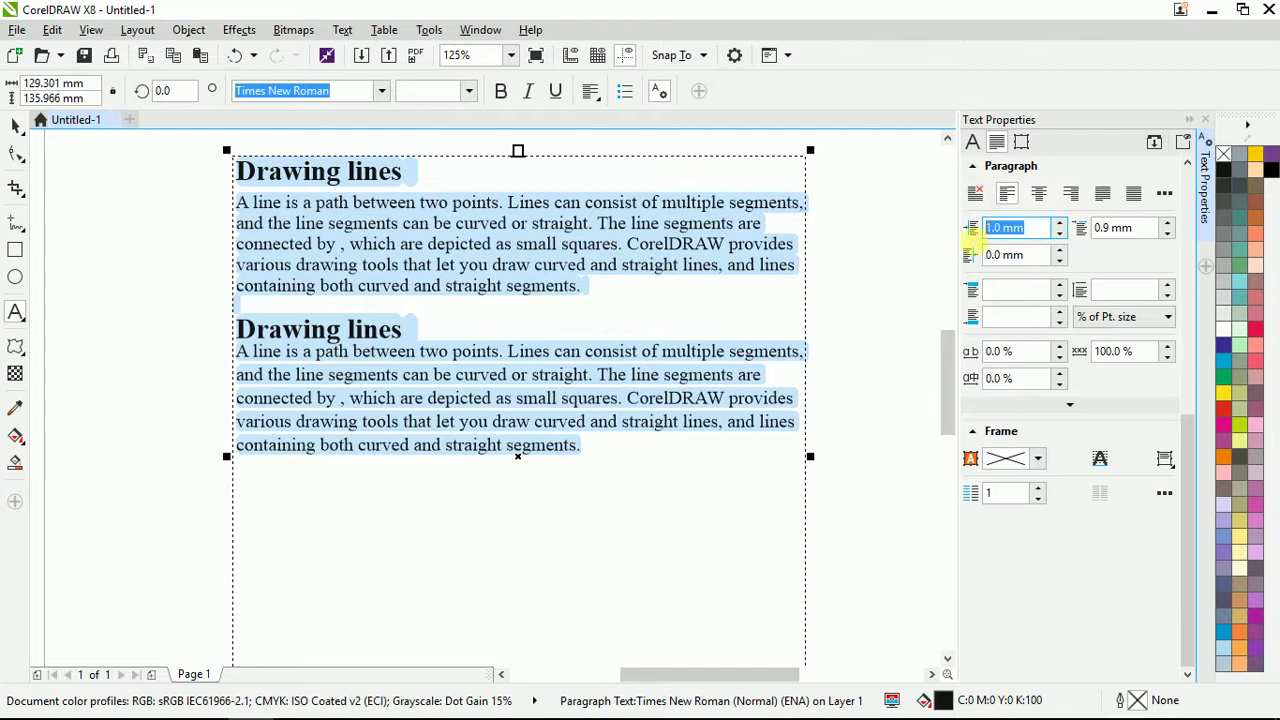
pyautogui.click(449, 244)
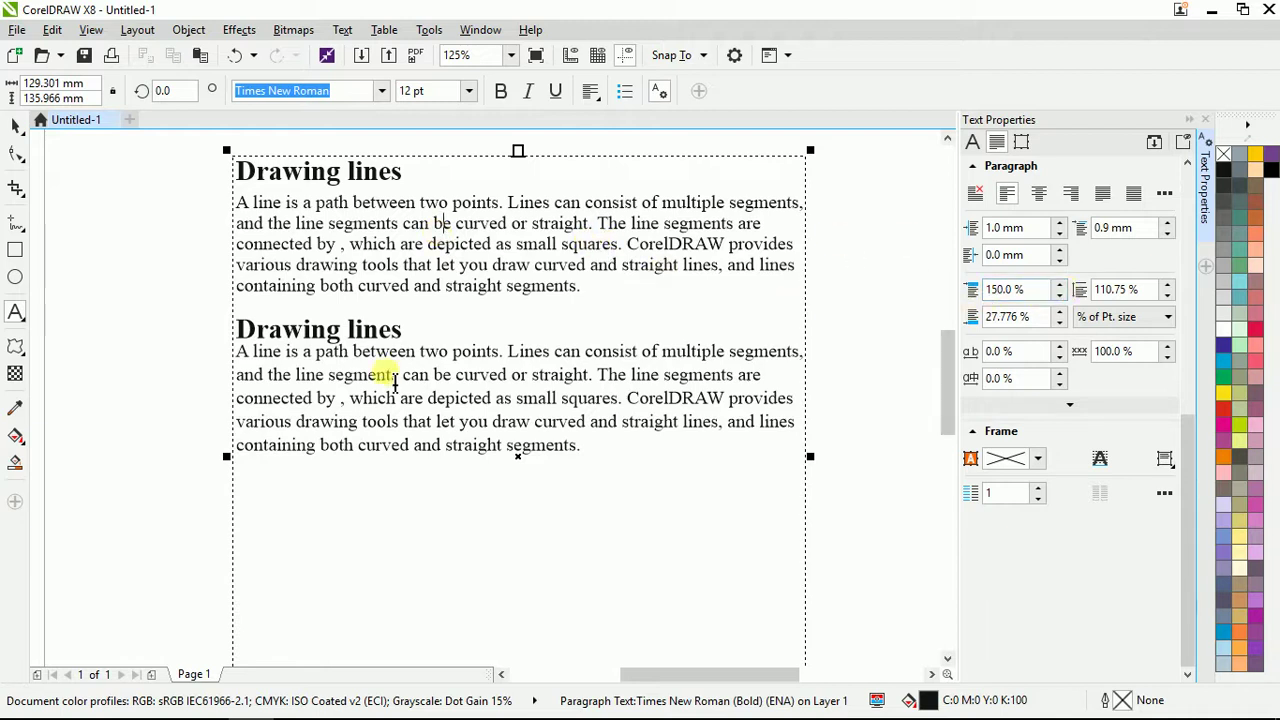
# - Try a left line indent of 20 mm on all the headings and body paragraphs
pyautogui.click(590, 444)
pyautogui.moveTo(590, 444); pyautogui.dragTo(191, 183)
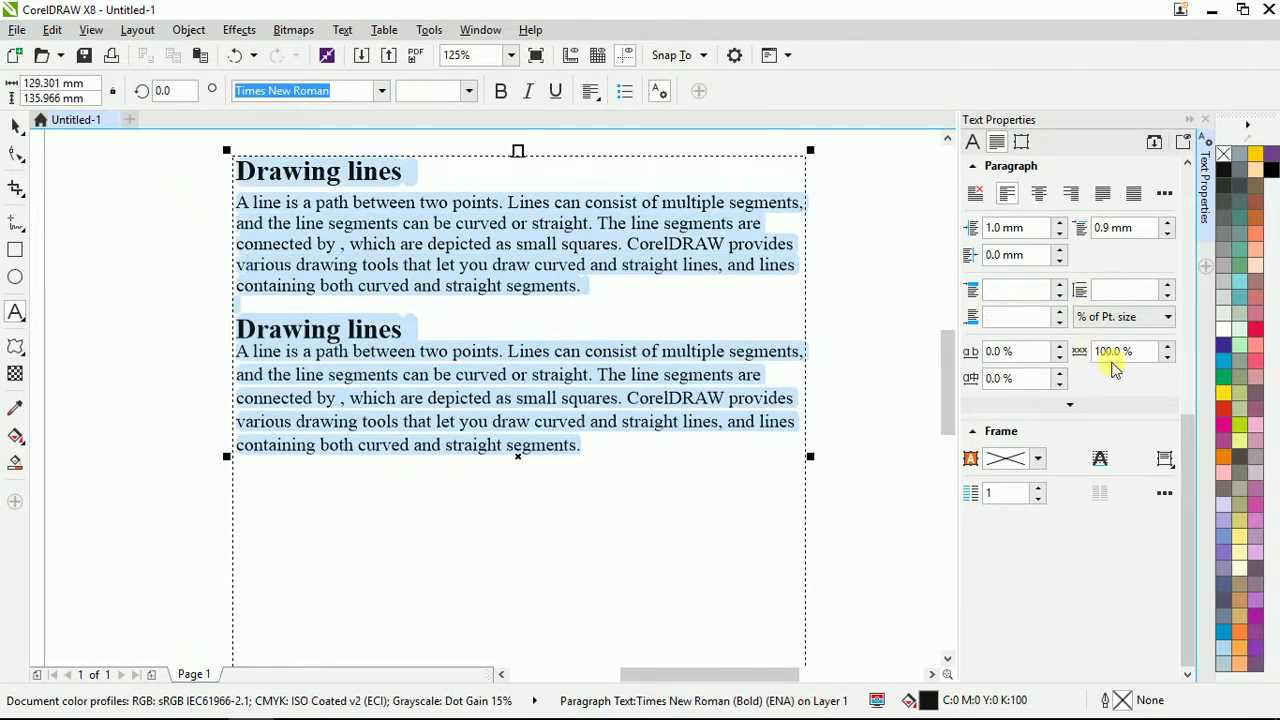
pyautogui.click(1007, 295)
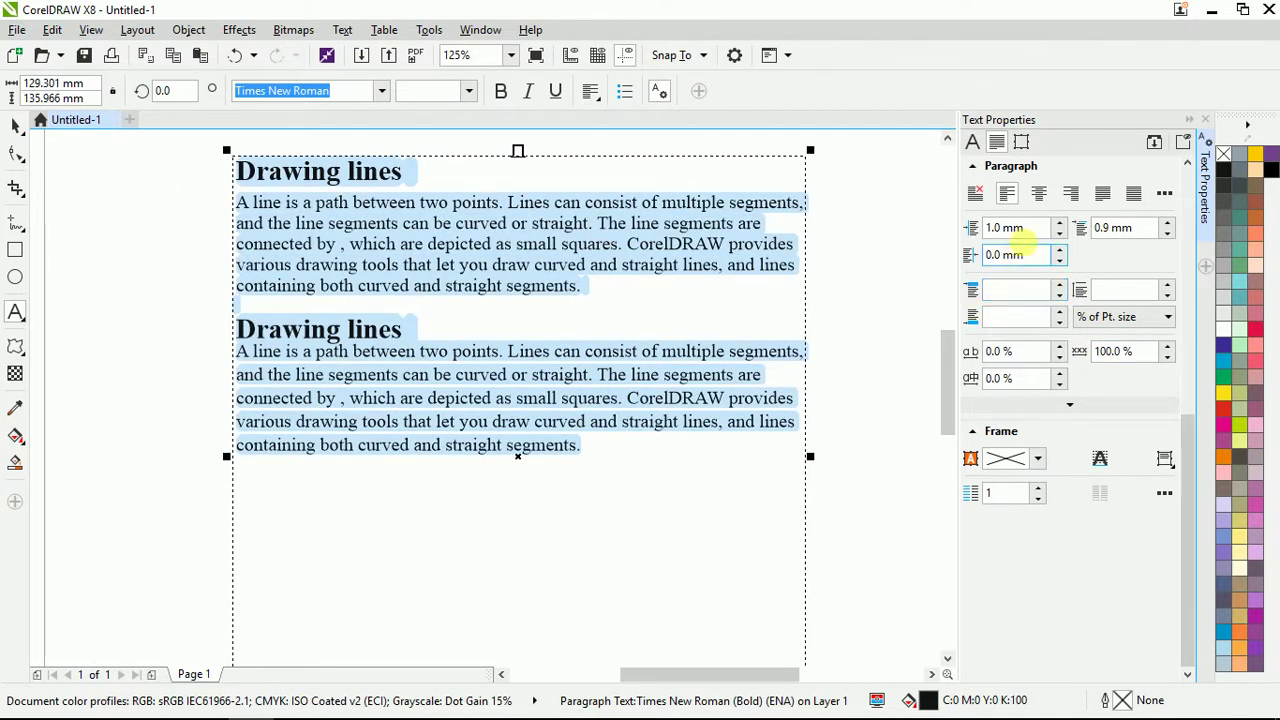
pyautogui.click(1037, 230)
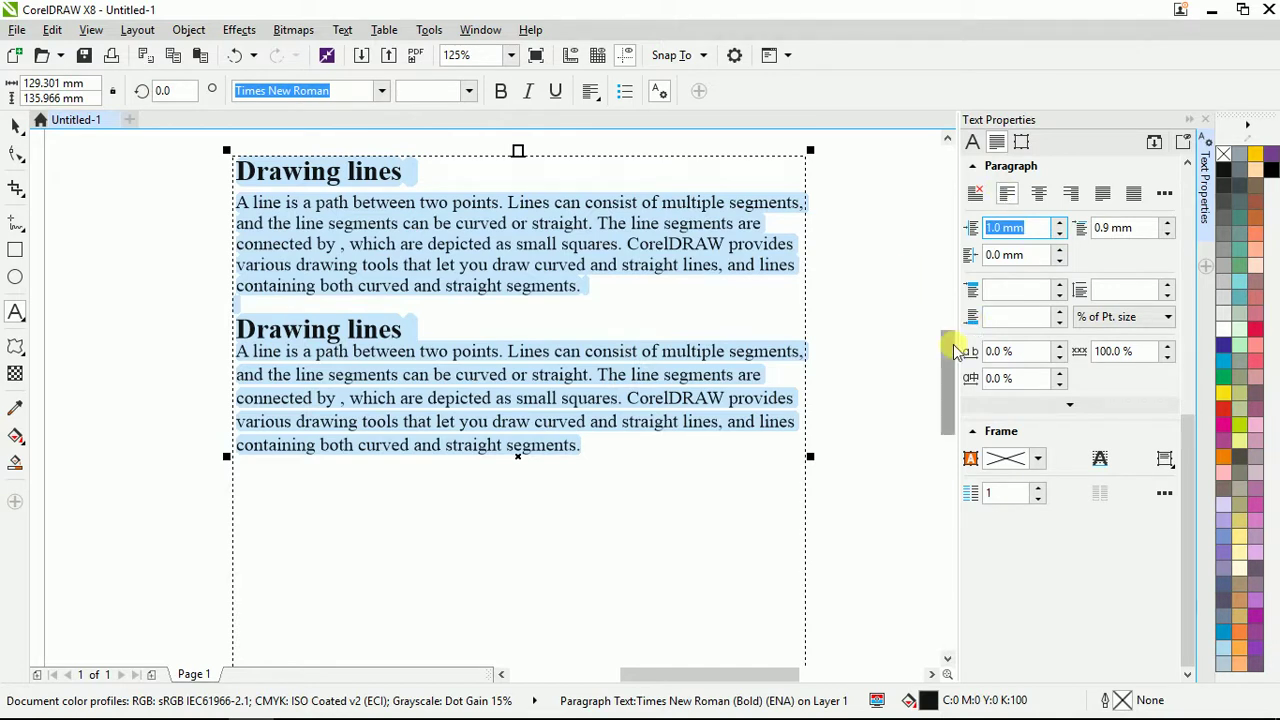
pyautogui.write('20')
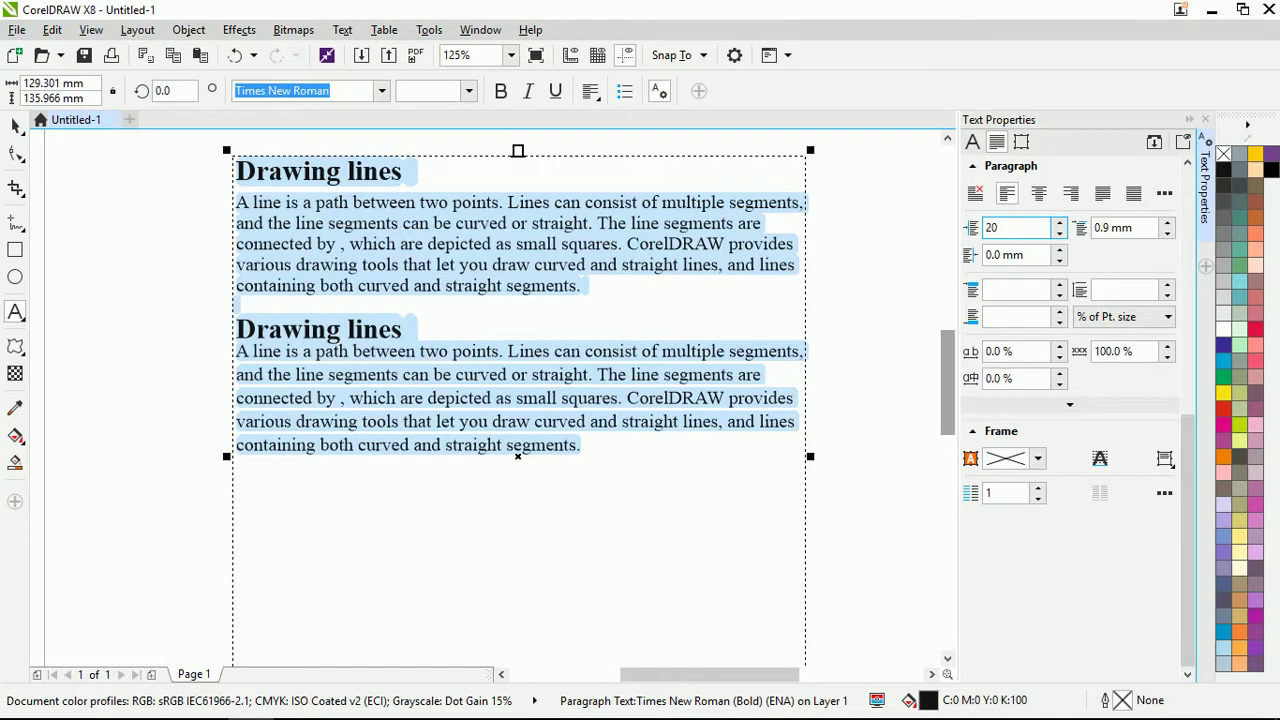
pyautogui.press('Return')
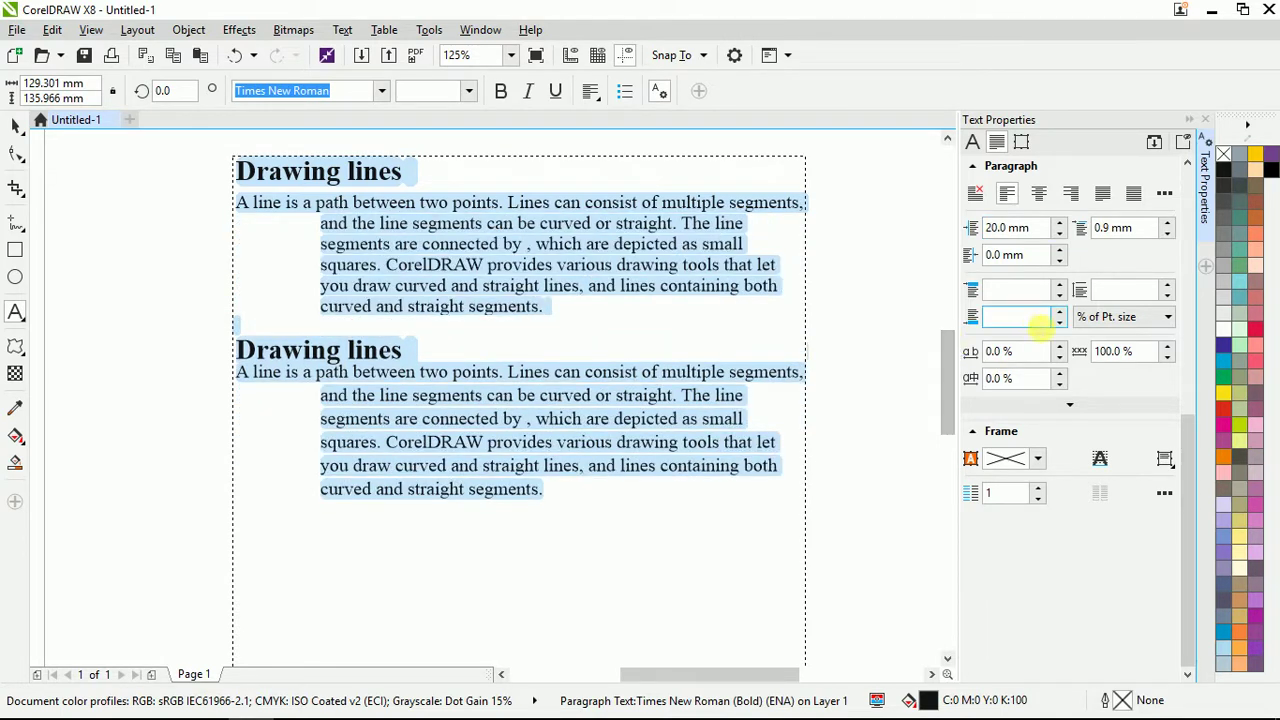
# - Undo the last left indent change on the headings and body paragraphs
pyautogui.click(1010, 292)
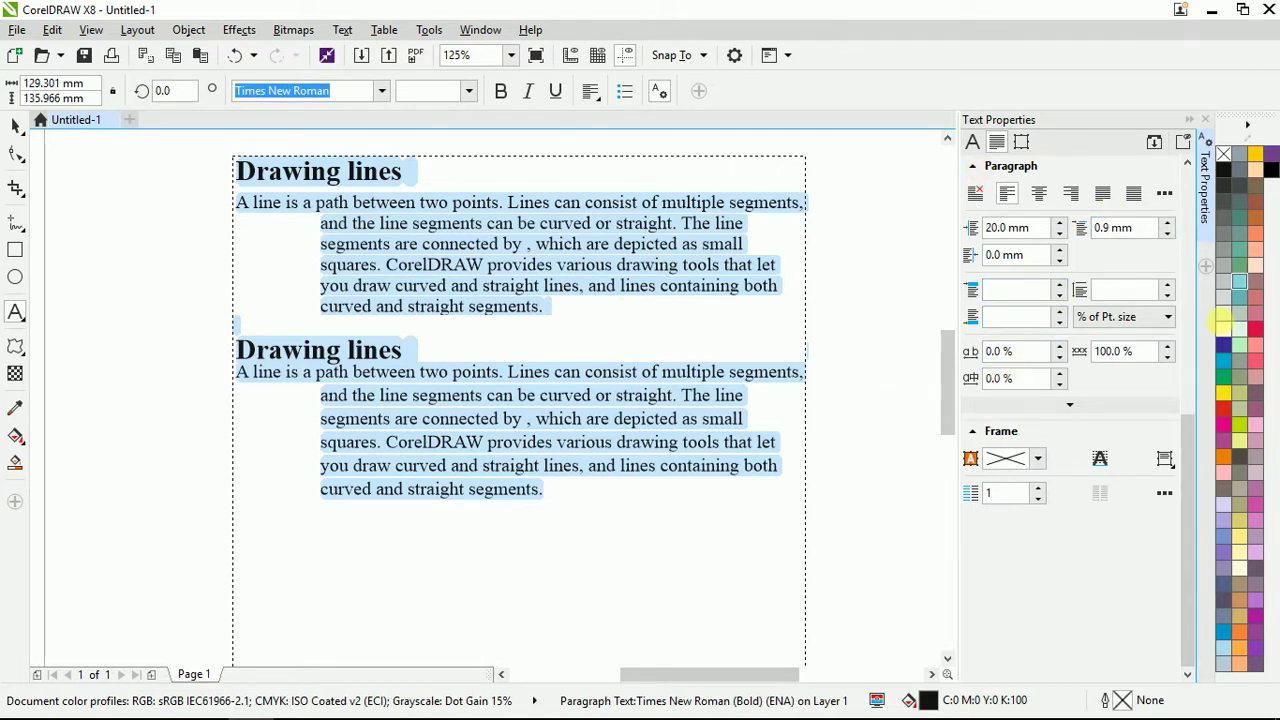
pyautogui.moveTo(1157, 350); pyautogui.dragTo(1107, 351)
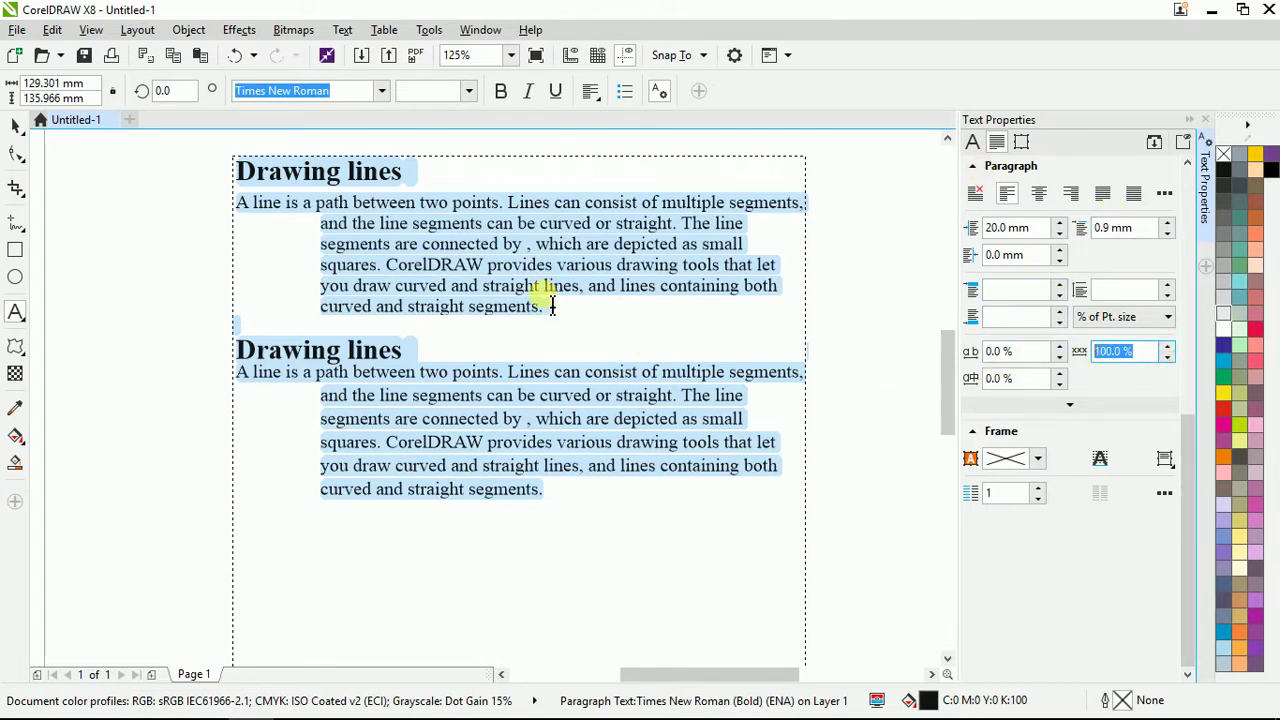
pyautogui.click(545, 305)
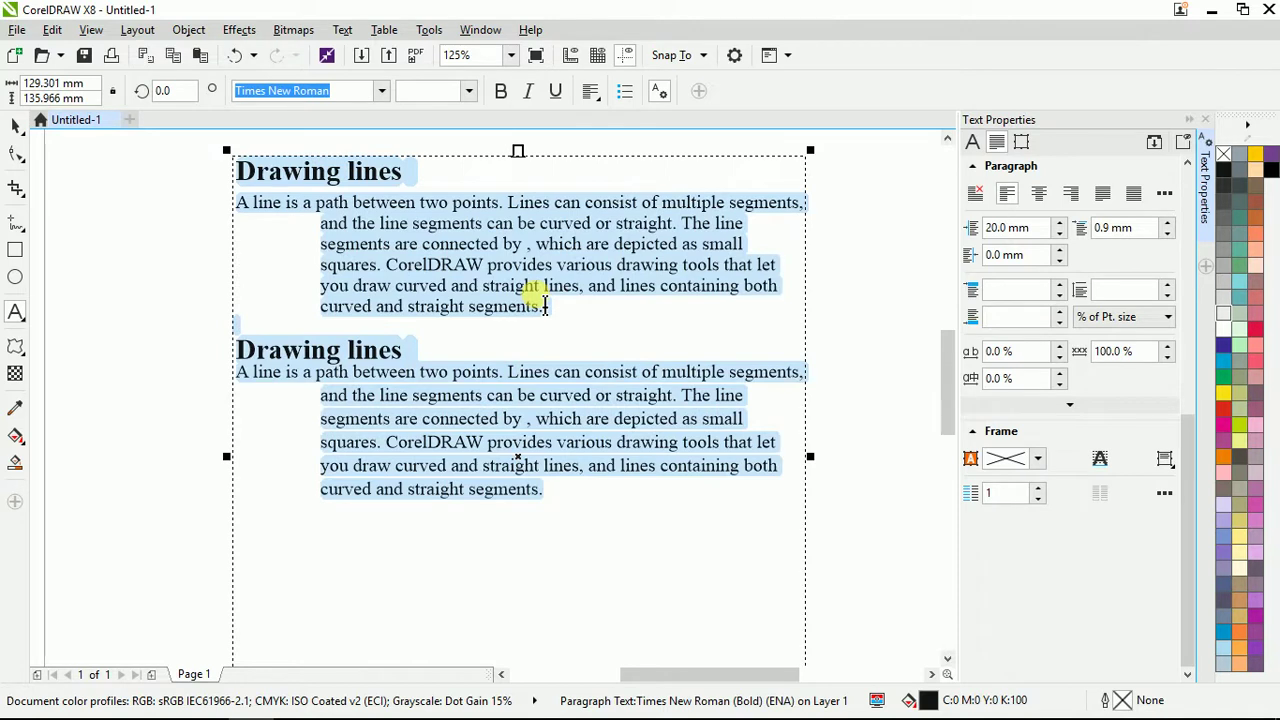
pyautogui.hotkey('ctrl', 'z')
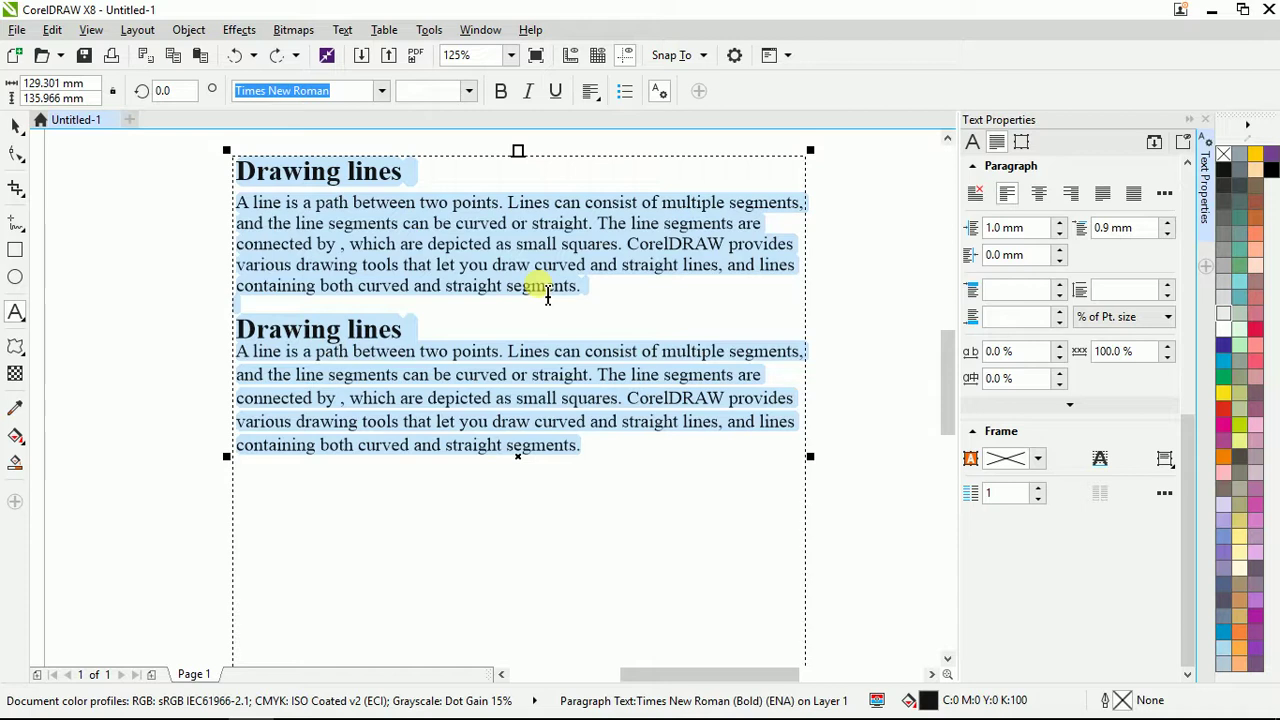
pyautogui.click(970, 143)
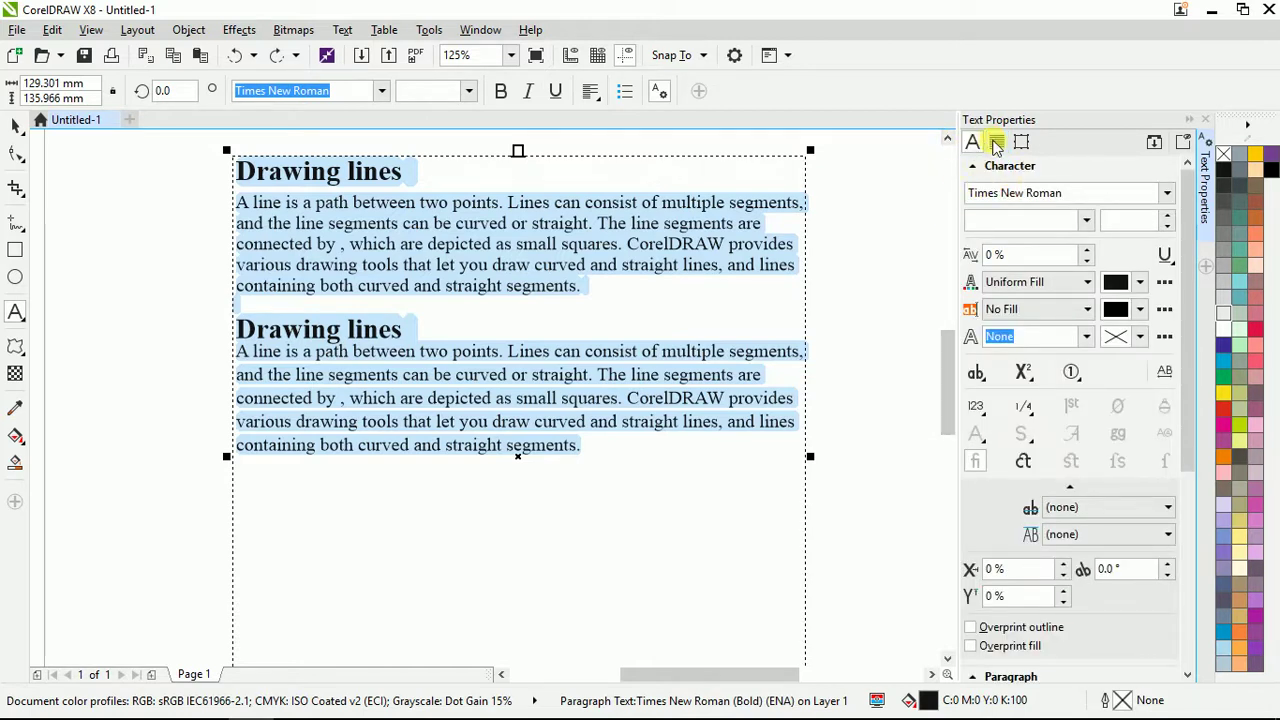
pyautogui.click(997, 145)
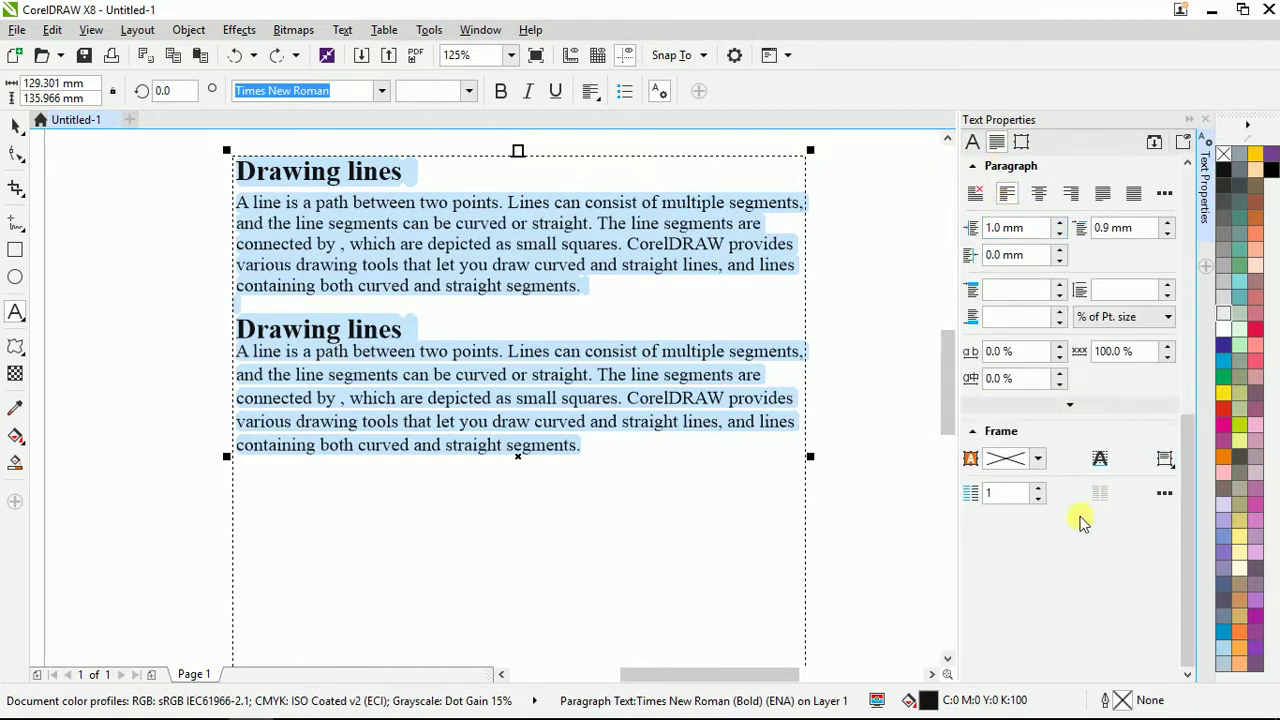